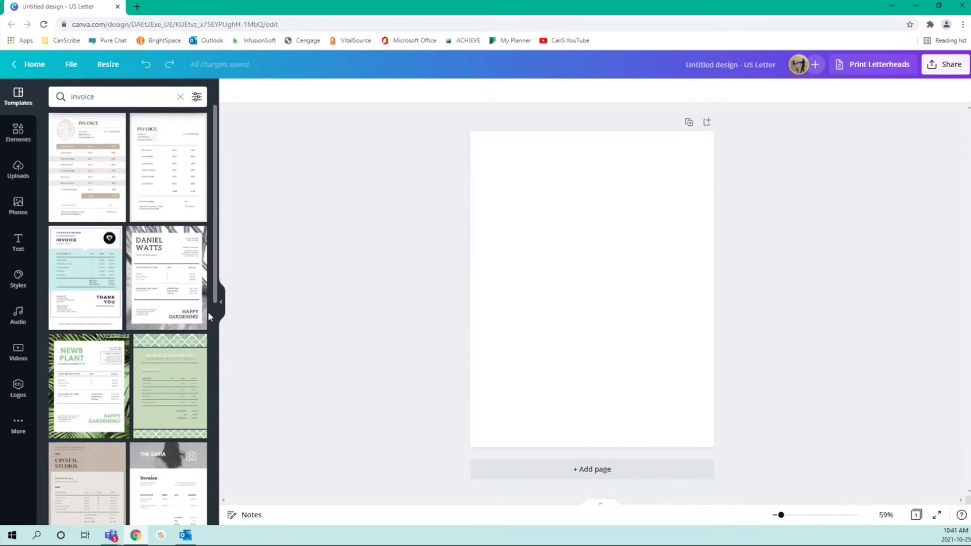
- Browse the invoice template results to compare the available layouts
scroll(208, 310, "down", 5)
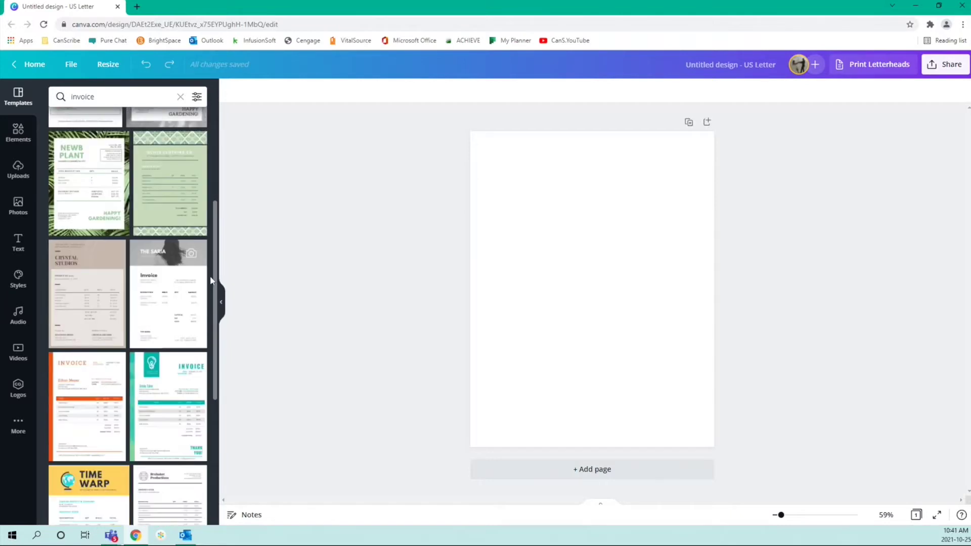
scroll(211, 279, "down", 5)
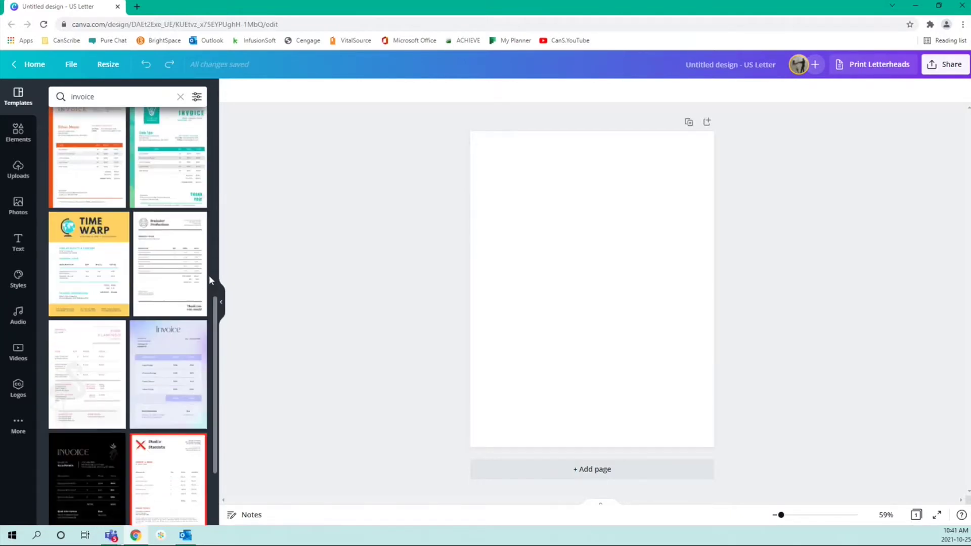
scroll(211, 279, "down", 7)
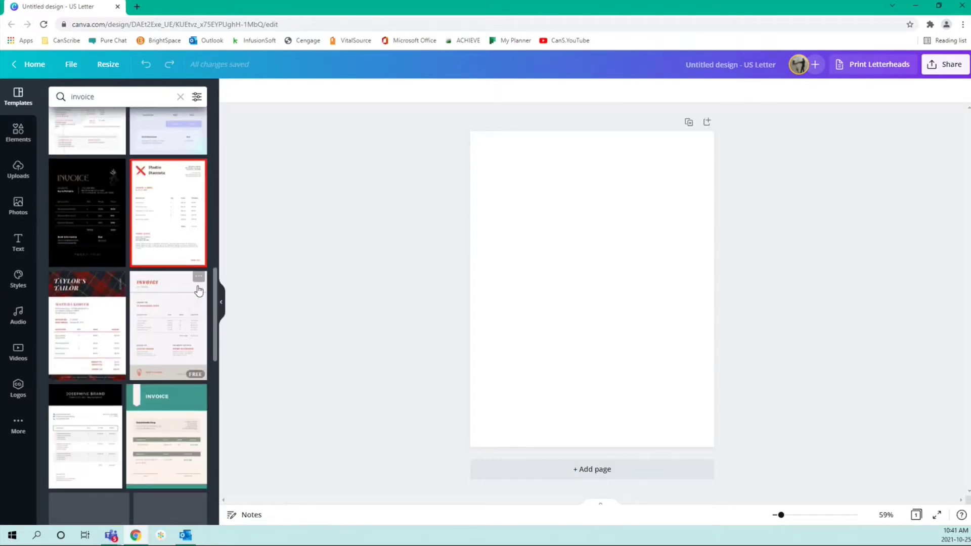
scroll(199, 291, "down", 5)
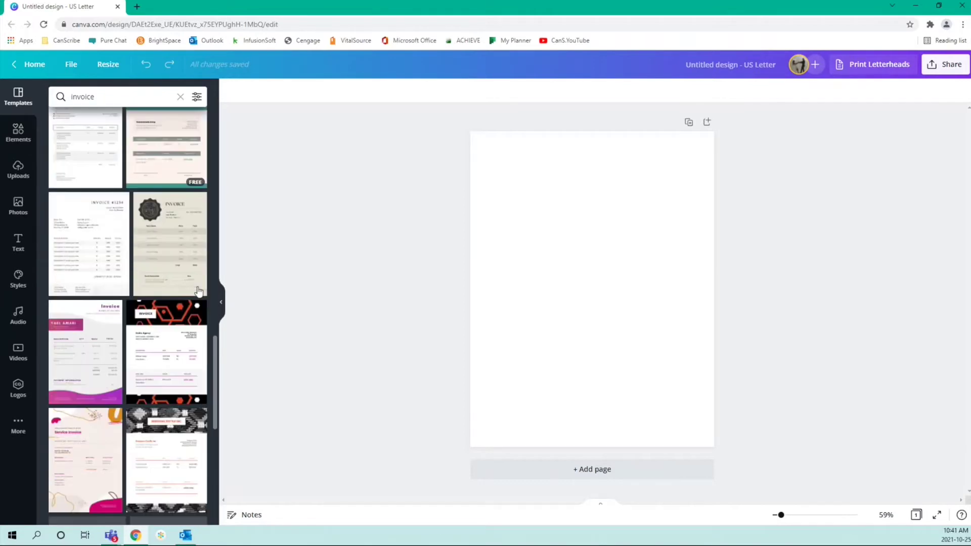
scroll(199, 290, "down", 4)
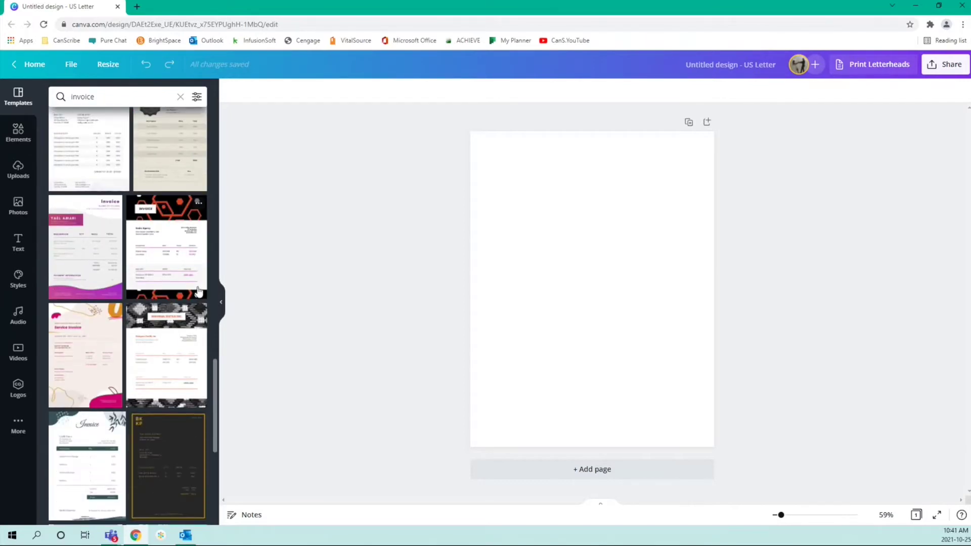
scroll(198, 292, "down", 4)
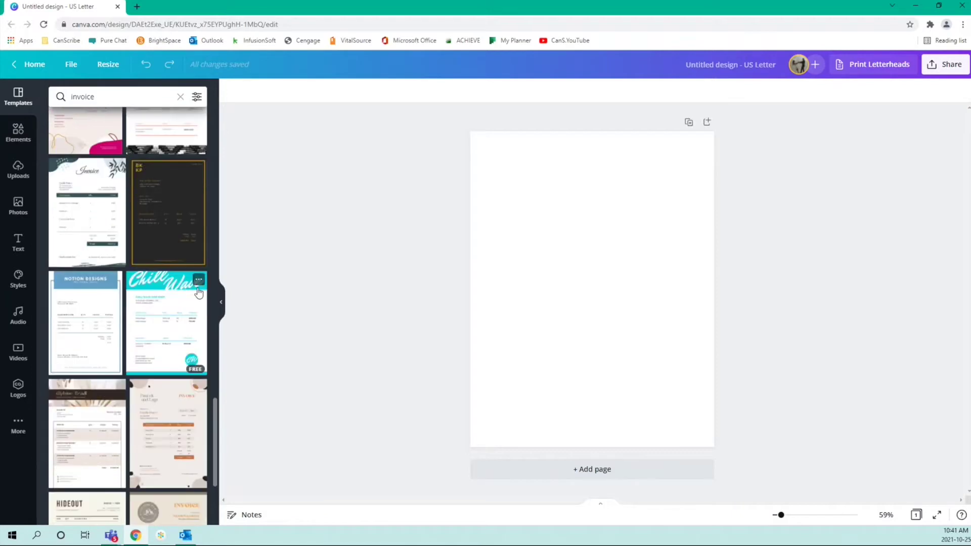
scroll(198, 292, "down", 5)
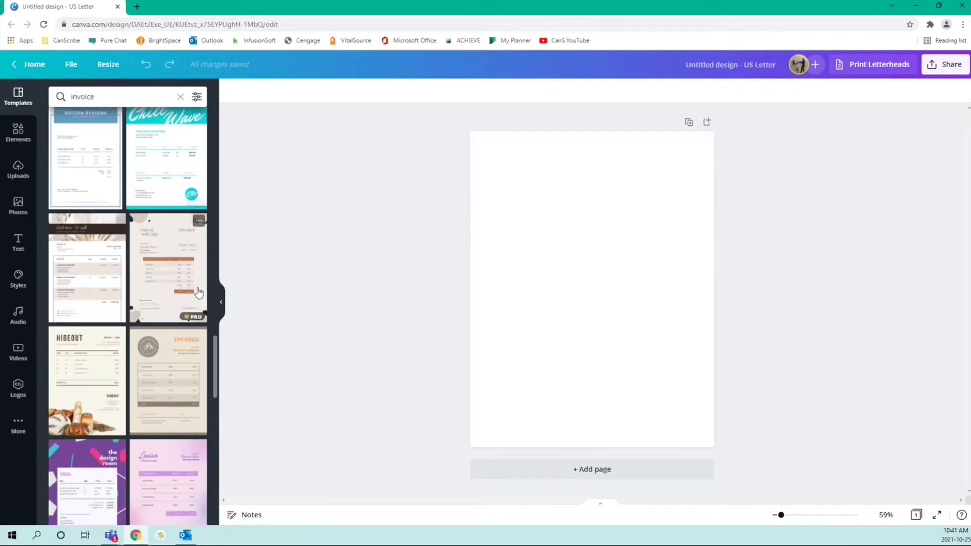
scroll(198, 292, "down", 6)
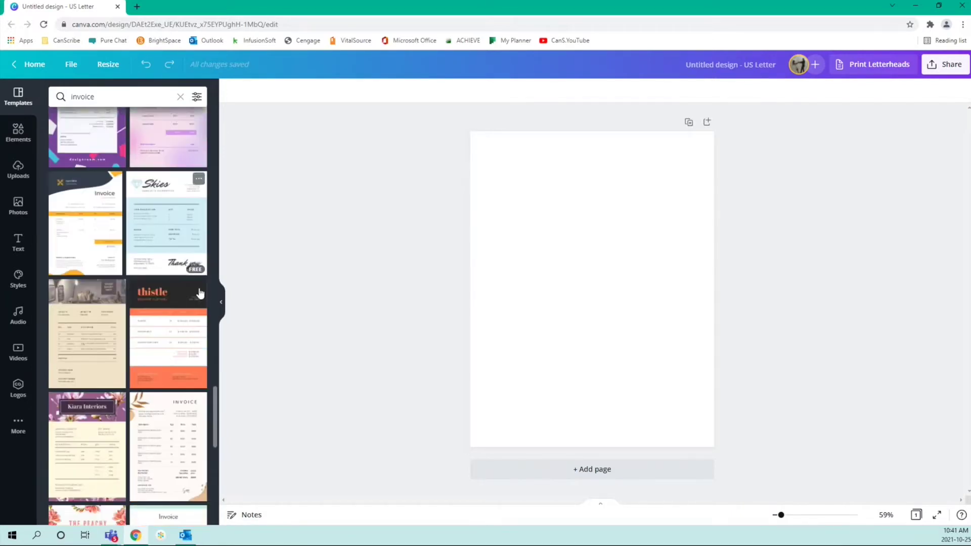
scroll(201, 293, "down", 3)
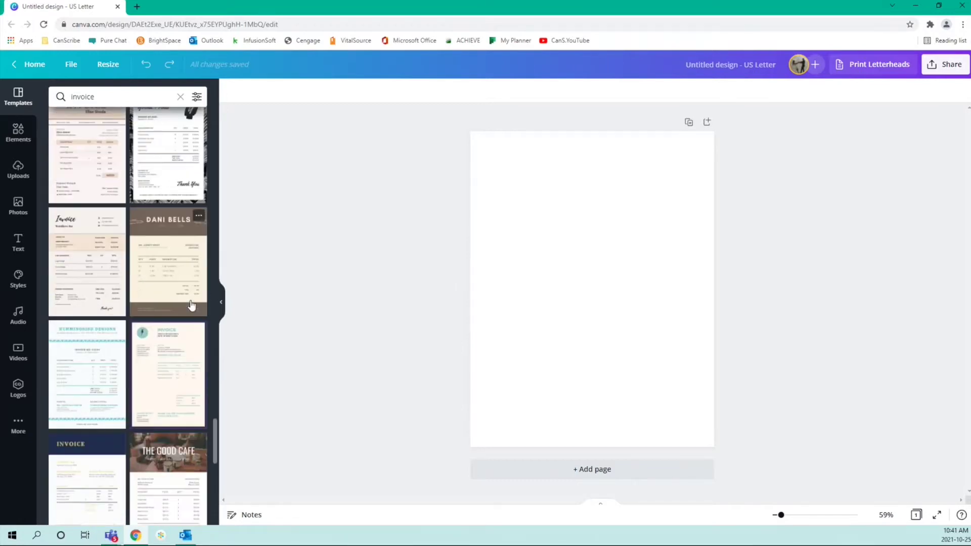
scroll(191, 305, "down", 3)
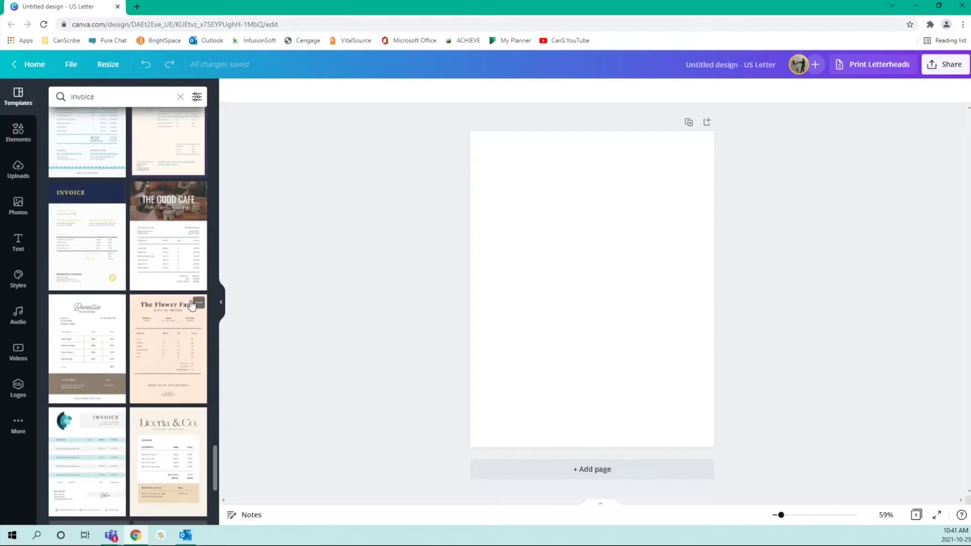
scroll(191, 305, "down", 3)
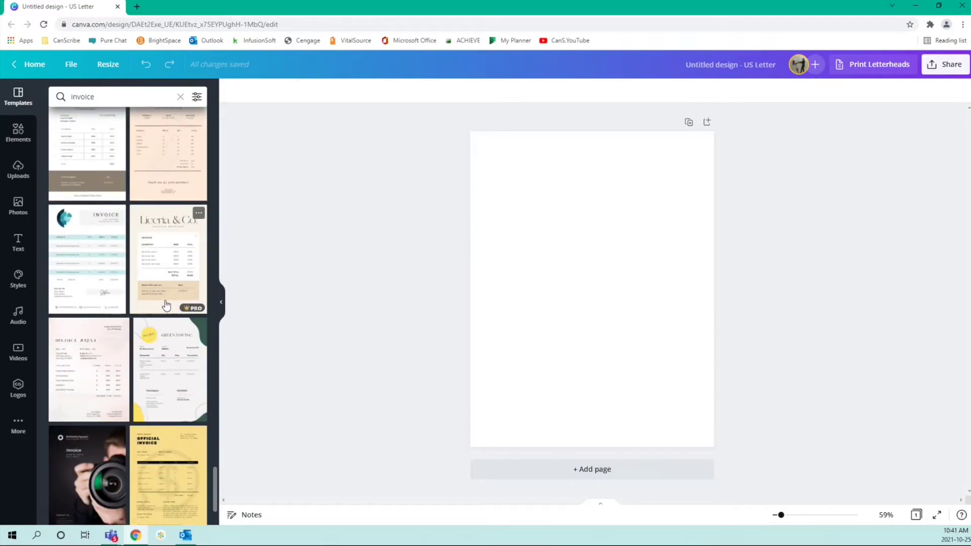
scroll(166, 304, "down", 2)
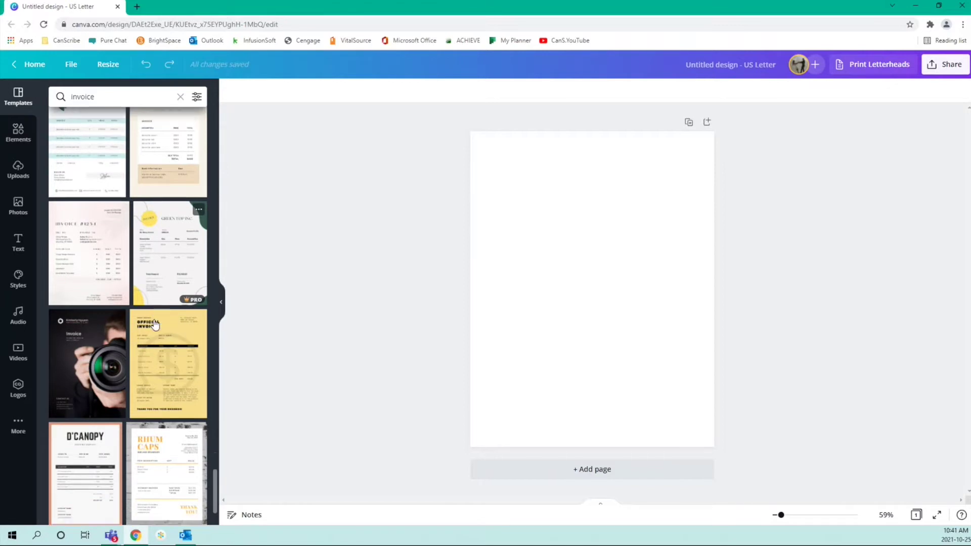
scroll(155, 324, "down", 7)
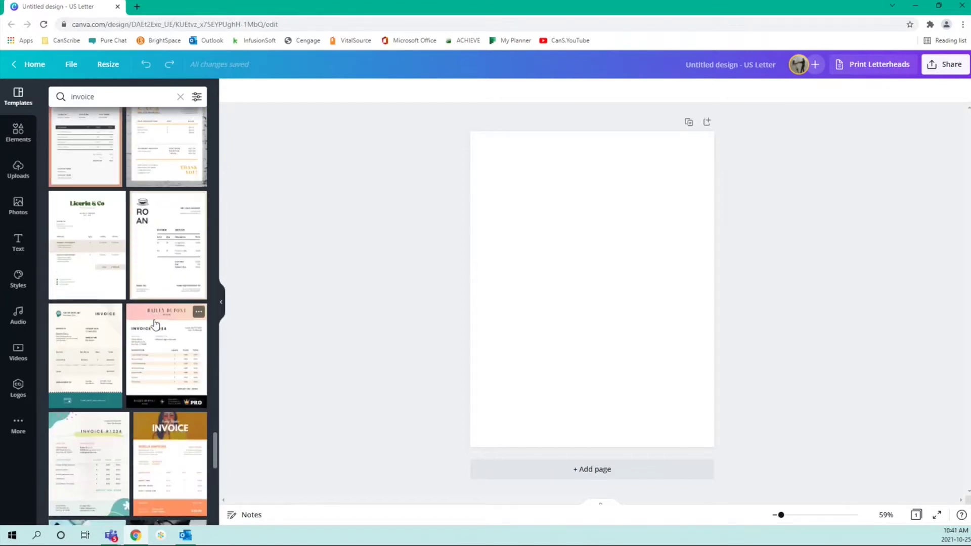
scroll(155, 324, "down", 2)
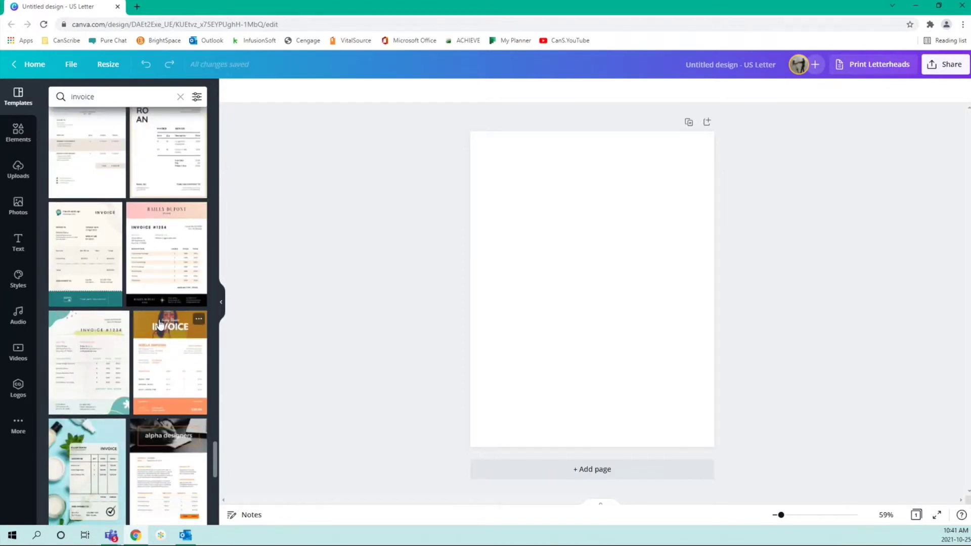
scroll(160, 324, "up", 2)
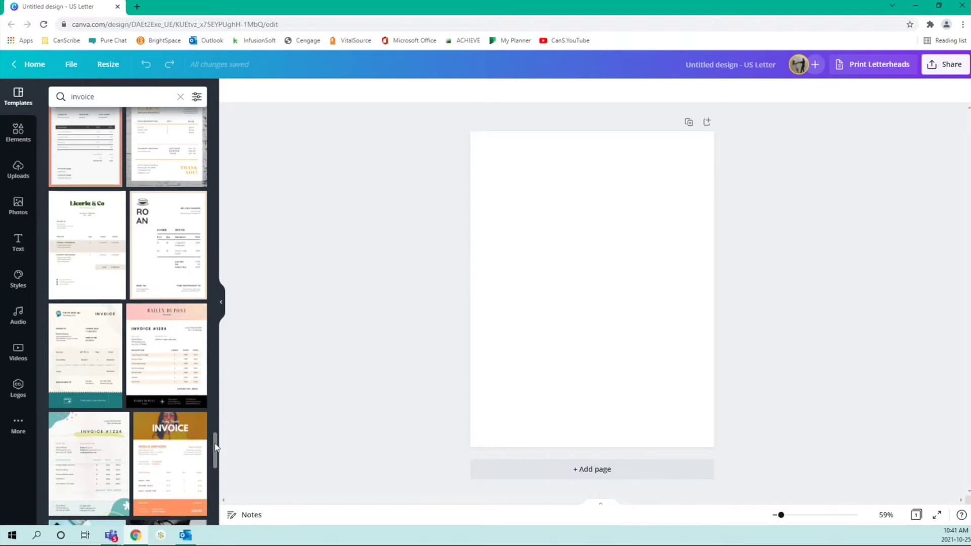
- Apply the plain white invoice template with hours, price and total columns to the blank page and collapse the template list
left_click_drag(215, 447, 222, 260)
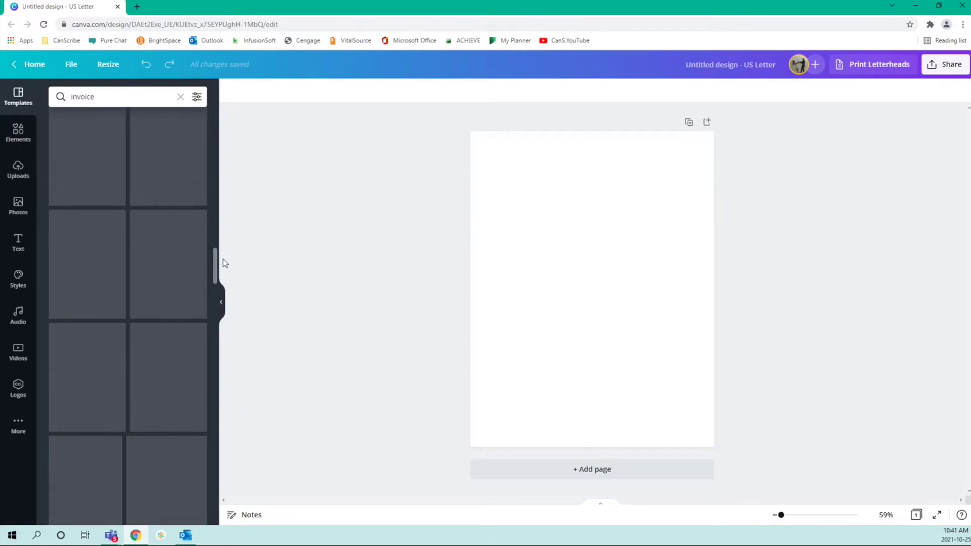
scroll(142, 360, "up", 5)
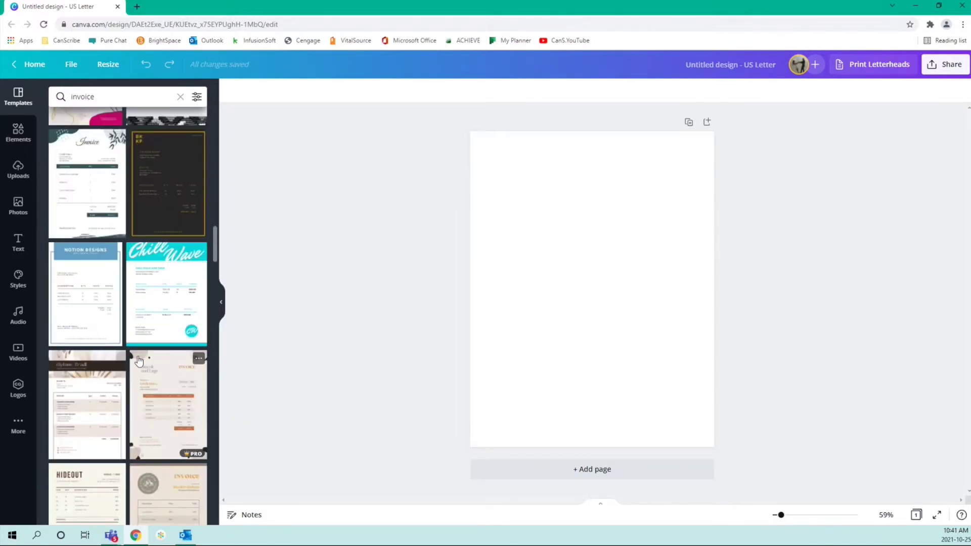
scroll(133, 366, "up", 10)
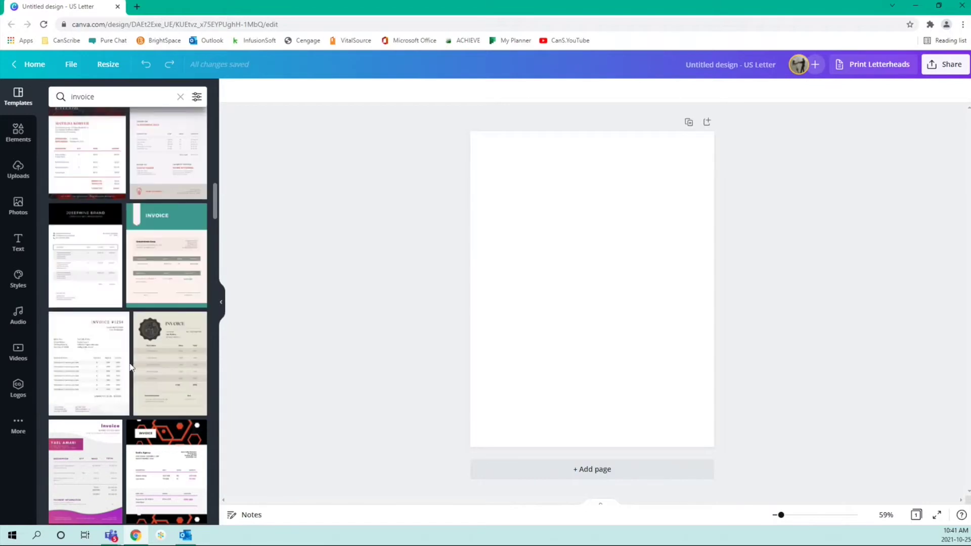
left_click(96, 371)
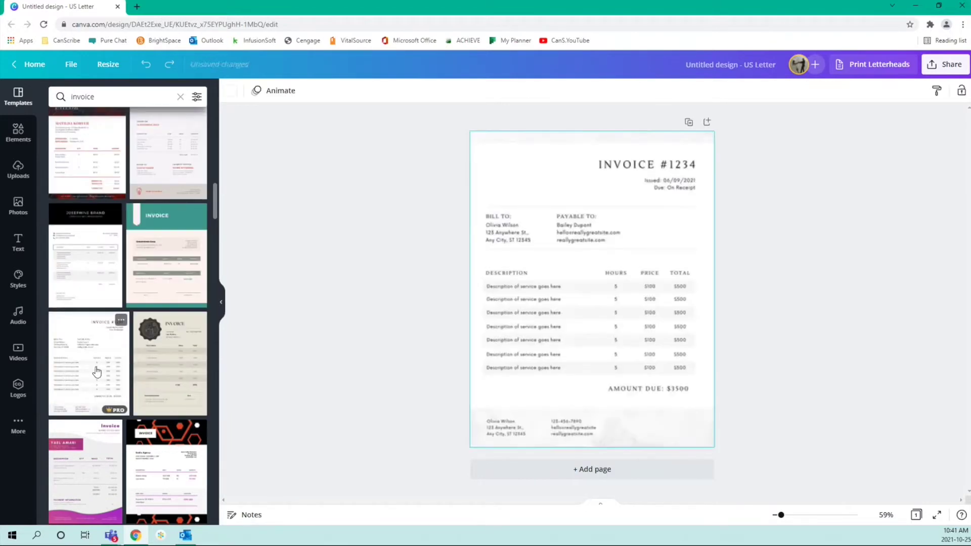
left_click(222, 302)
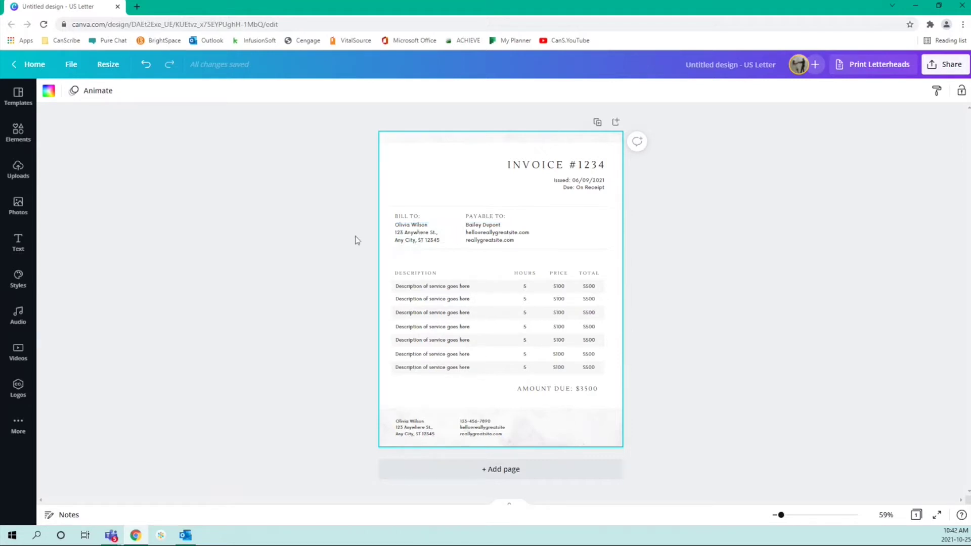
- Inspect the editable text blocks for the Bill To details, Payable To details, and issue and due dates
left_click(434, 231)
left_click(429, 231)
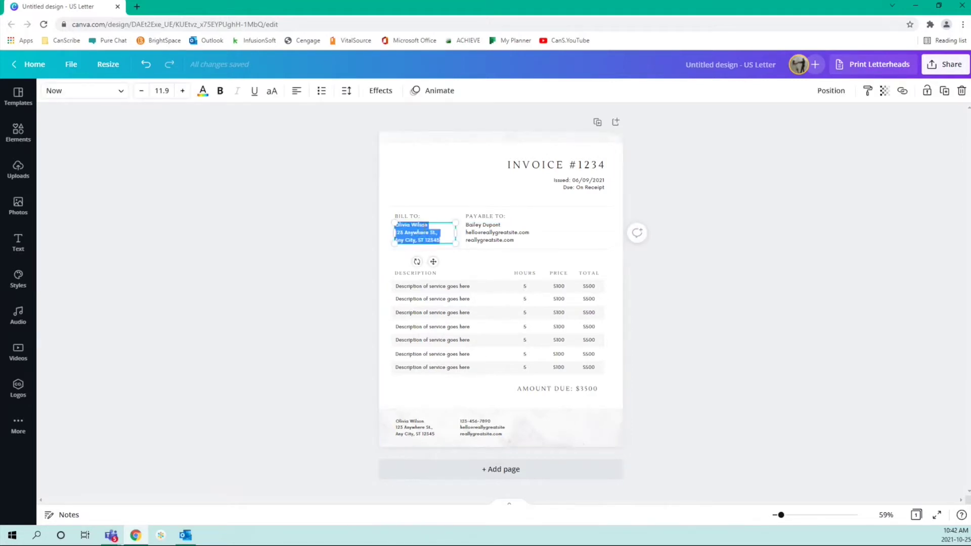
left_click(512, 236)
left_click(510, 235)
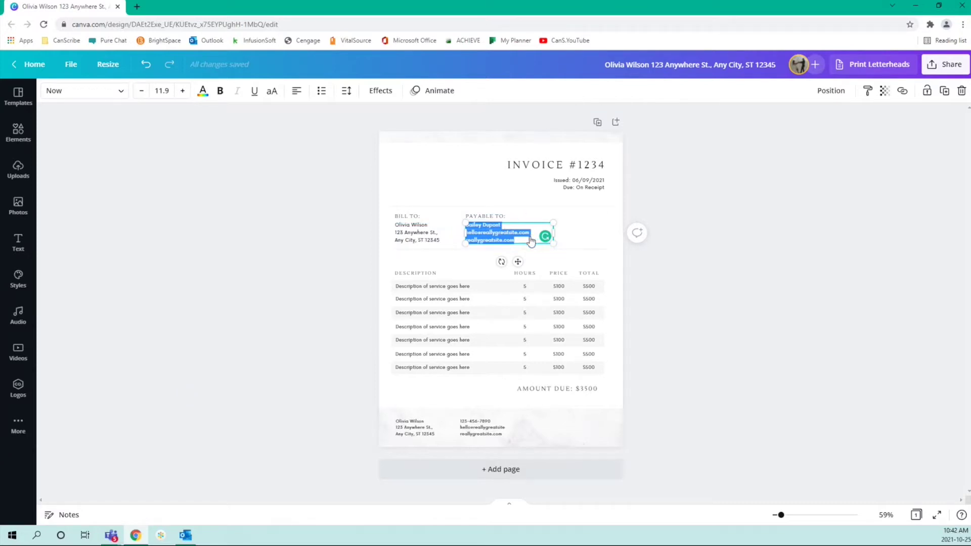
left_click(583, 241)
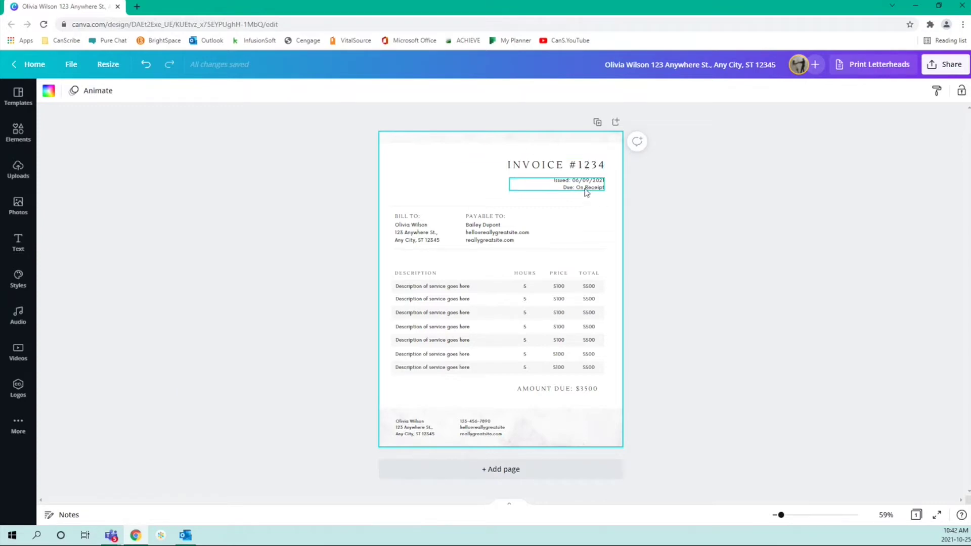
left_click(552, 189)
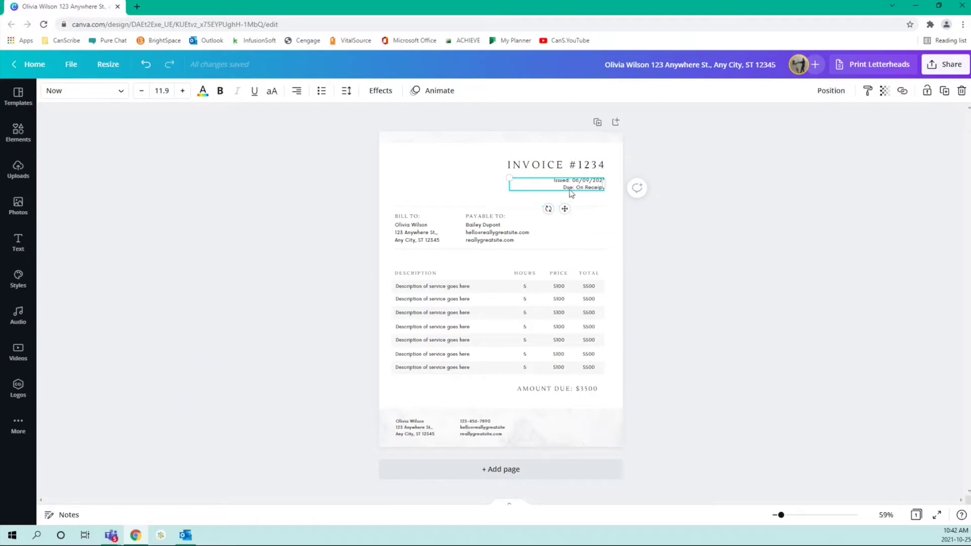
left_click(598, 194)
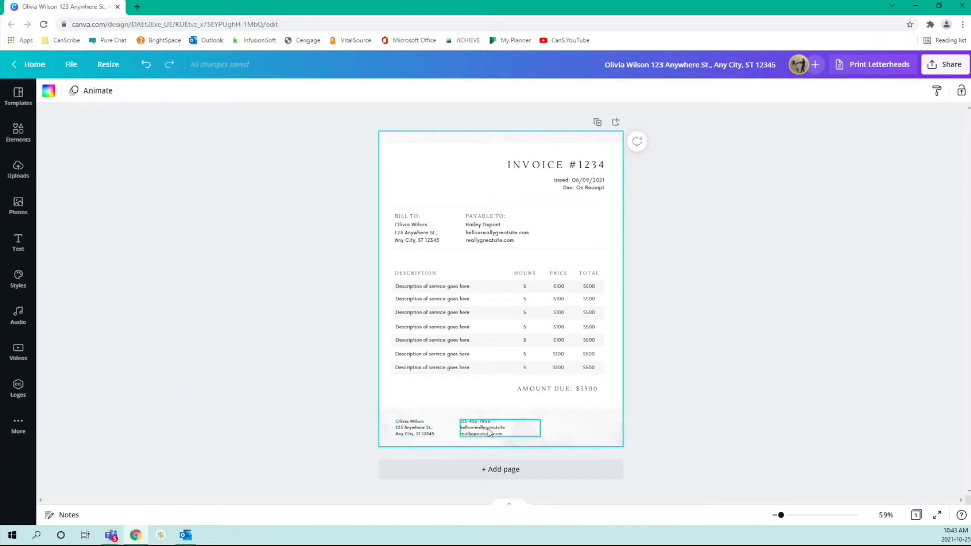
- Examine the invoice enlarged to 211%, covering the header, billing details, service table, amount due and footer contact information
left_click(886, 515)
left_click(894, 483)
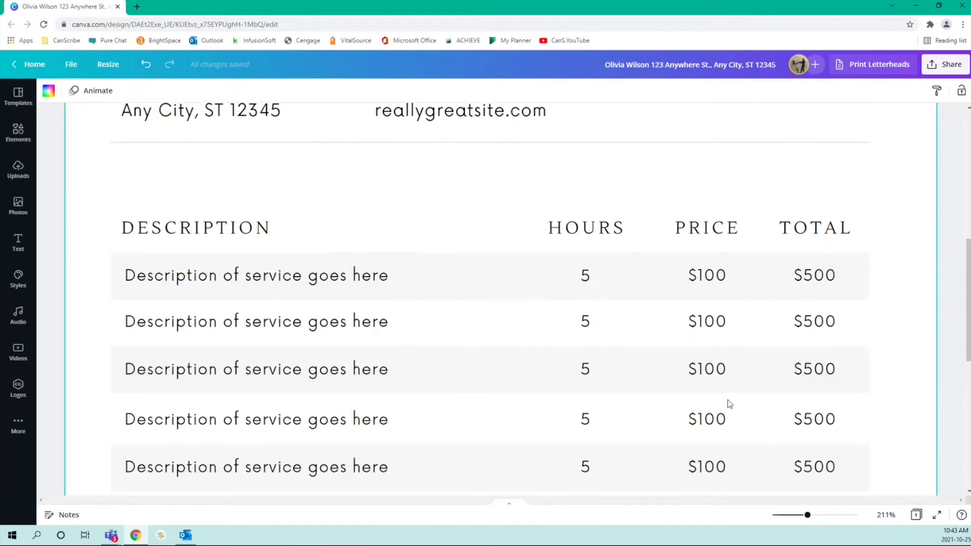
scroll(725, 403, "down", 6)
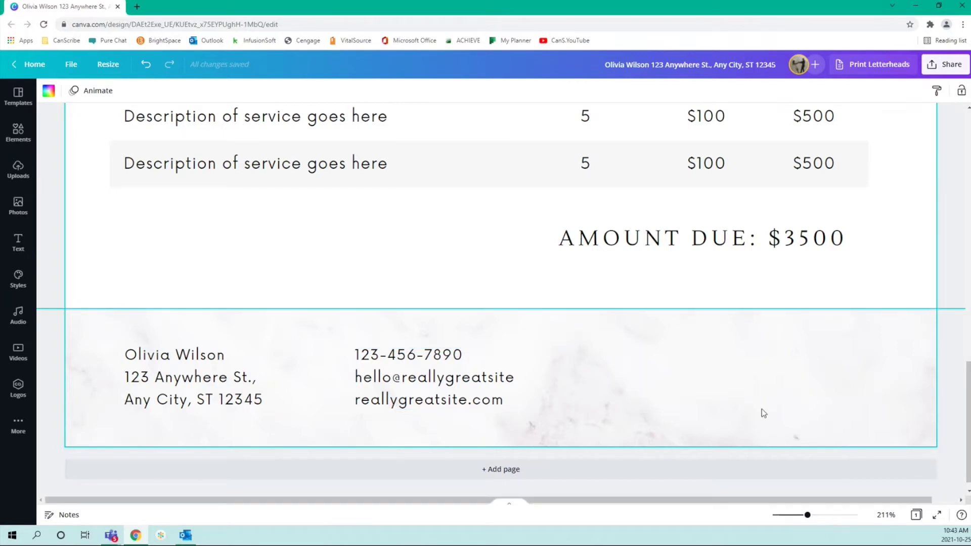
scroll(761, 412, "up", 10)
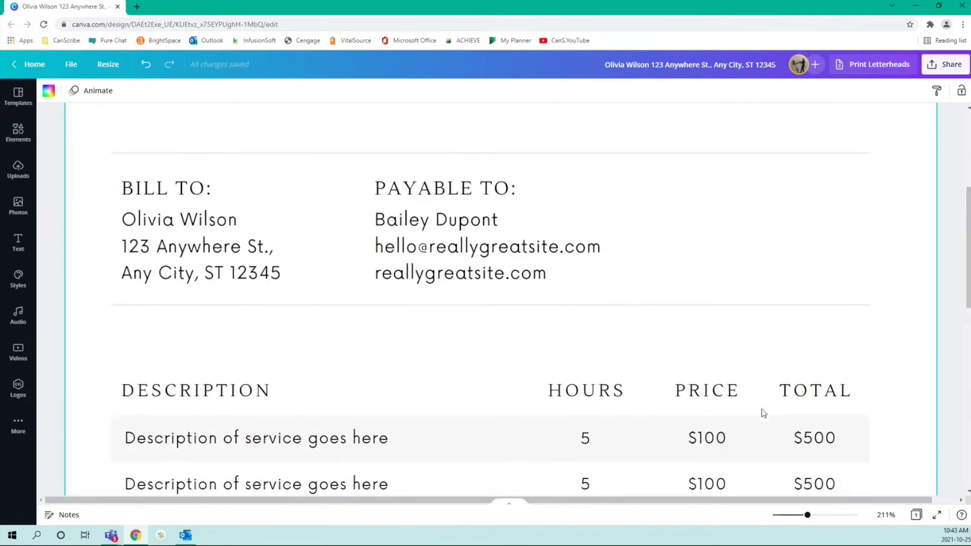
scroll(762, 412, "up", 3)
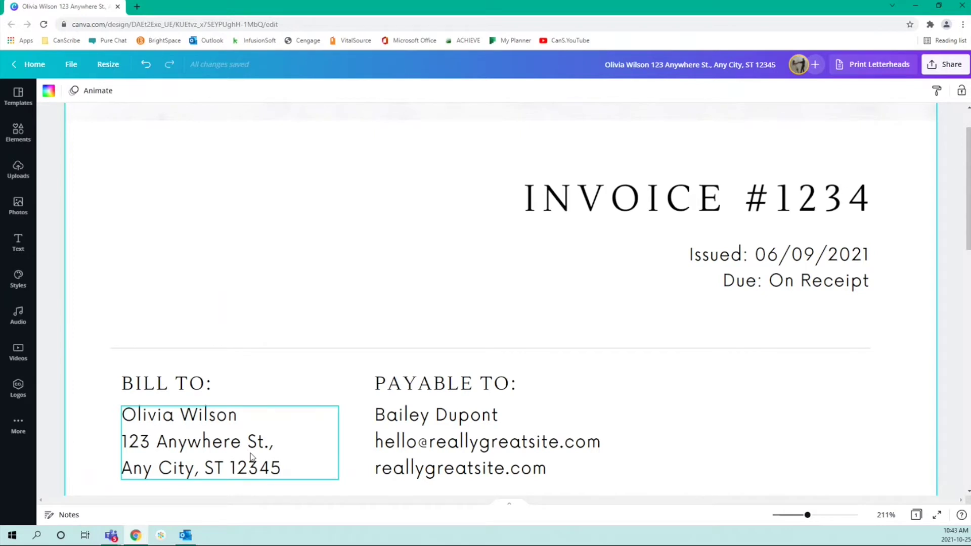
scroll(251, 457, "down", 12)
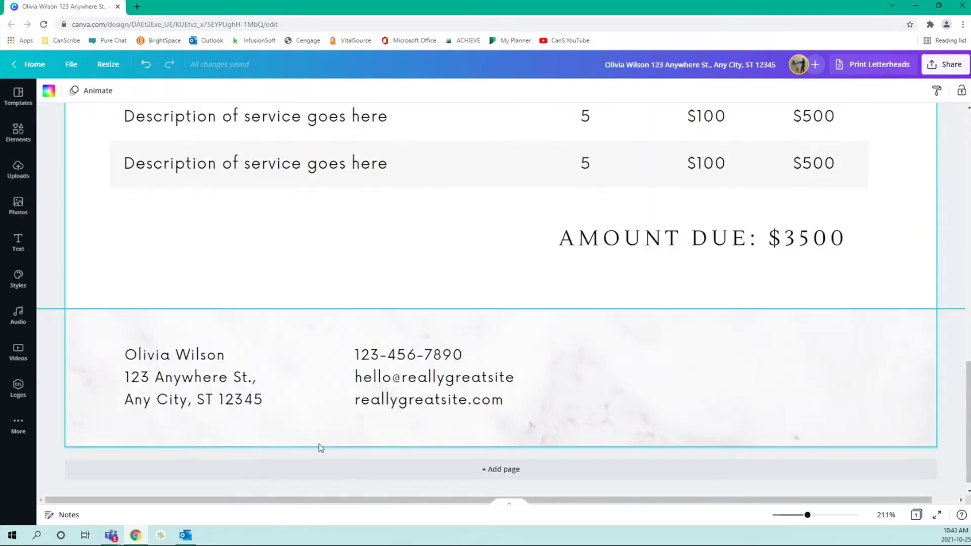
scroll(319, 448, "up", 10)
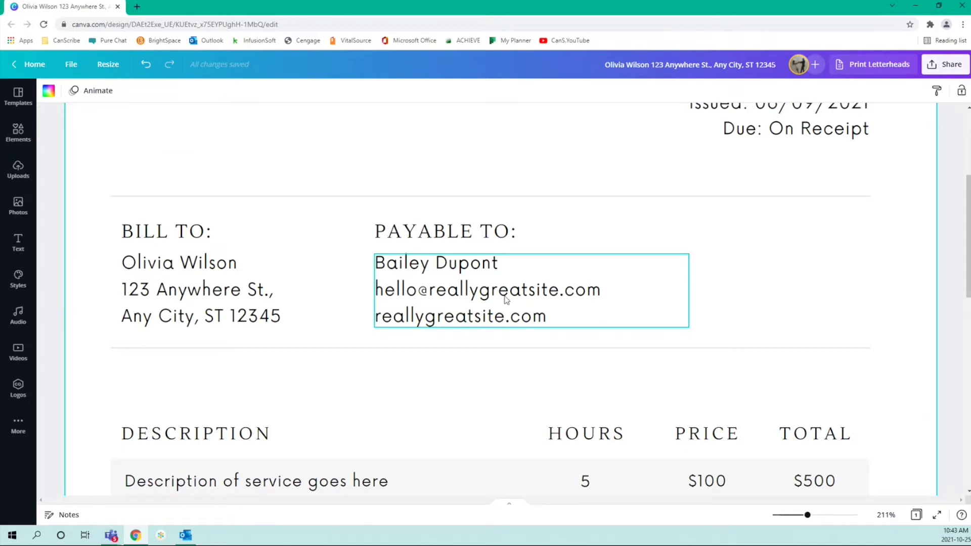
scroll(506, 299, "down", 10)
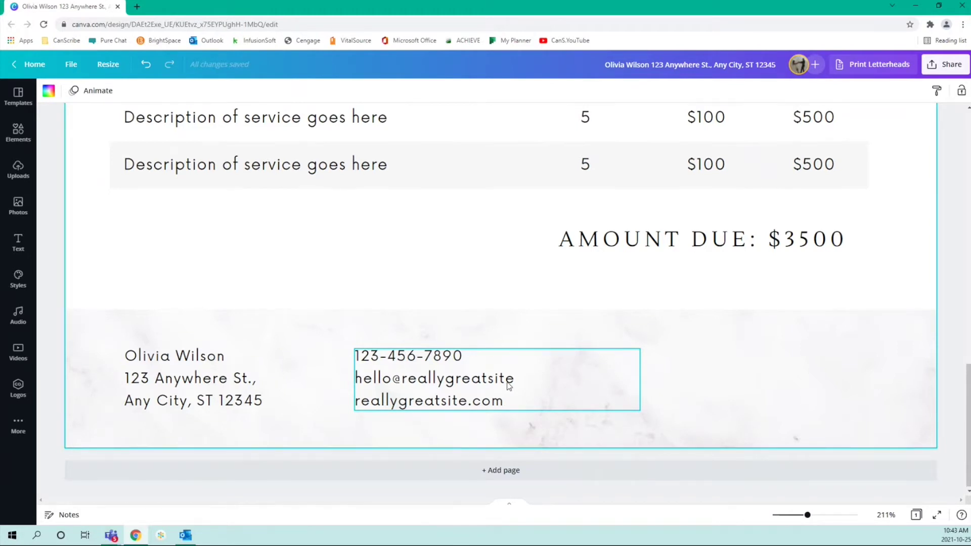
scroll(508, 387, "up", 1)
scroll(509, 386, "up", 10)
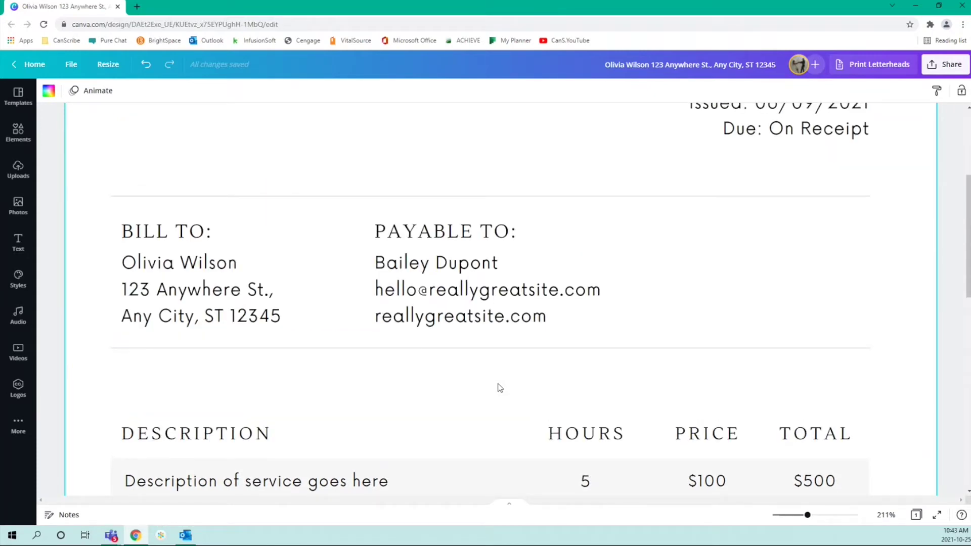
scroll(499, 388, "down", 2)
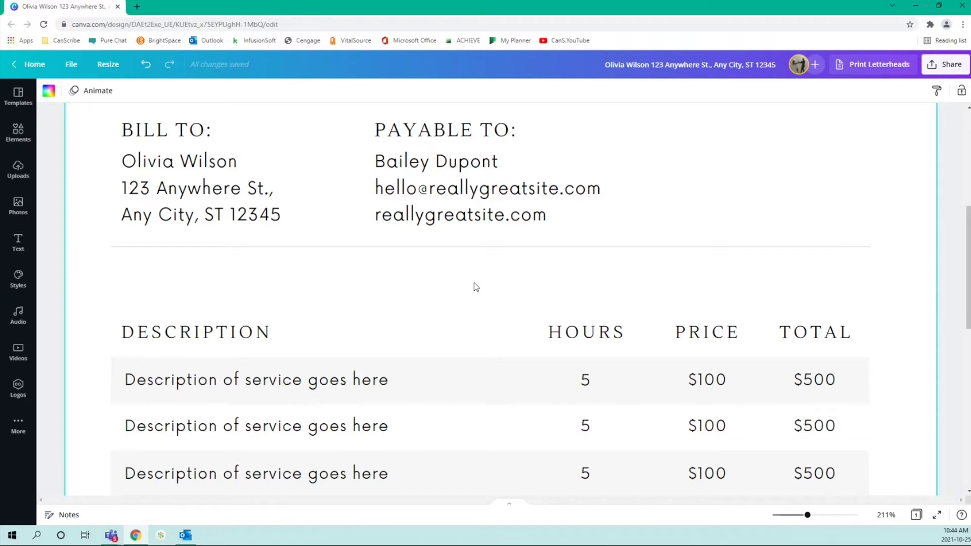
scroll(483, 284, "up", 3)
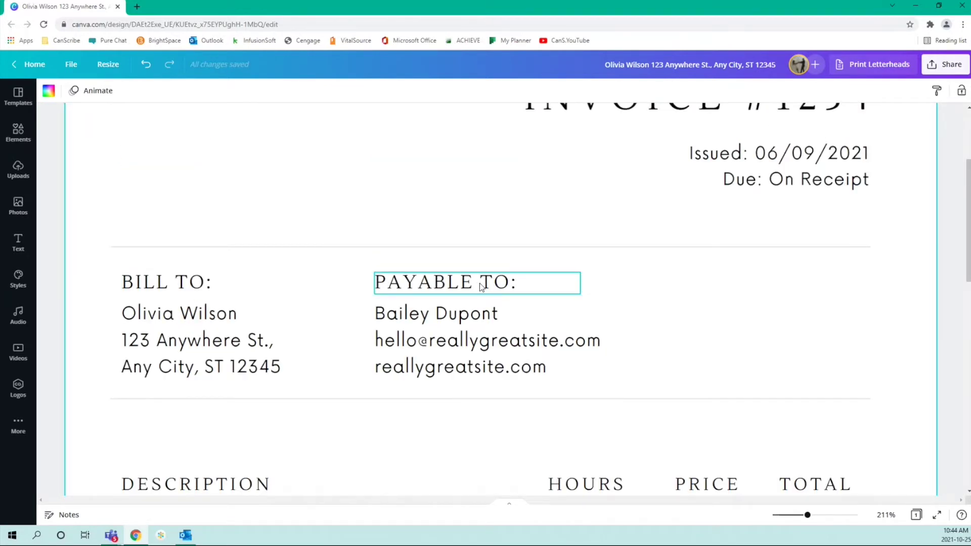
- Examine the billing details and the service table, and view the colour choices for the first shaded row's background
scroll(479, 312, "down", 3)
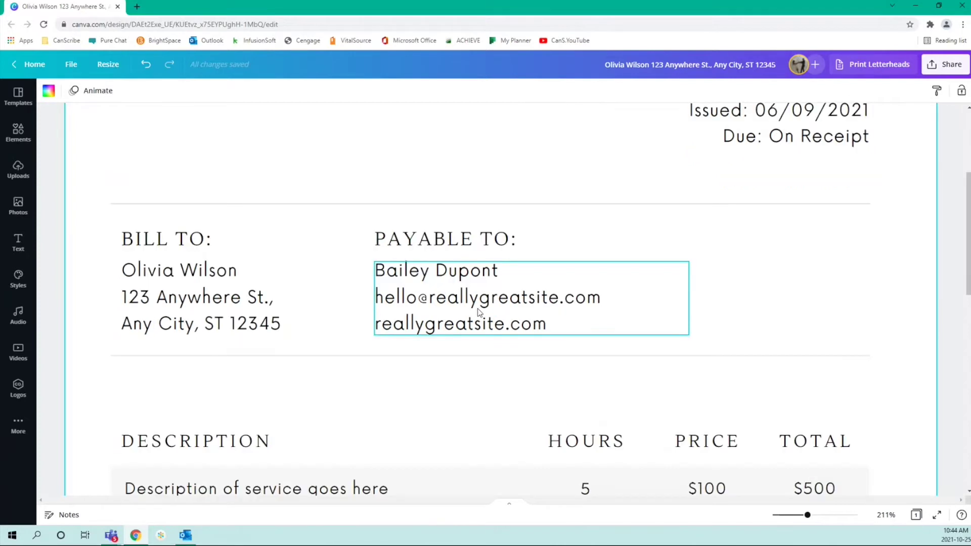
scroll(479, 313, "down", 2)
scroll(480, 312, "down", 1)
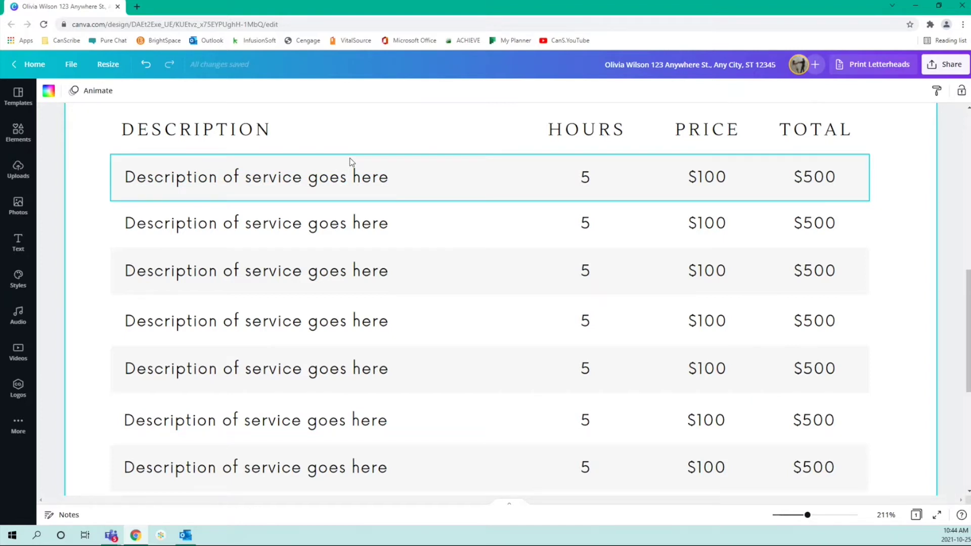
left_click(467, 169)
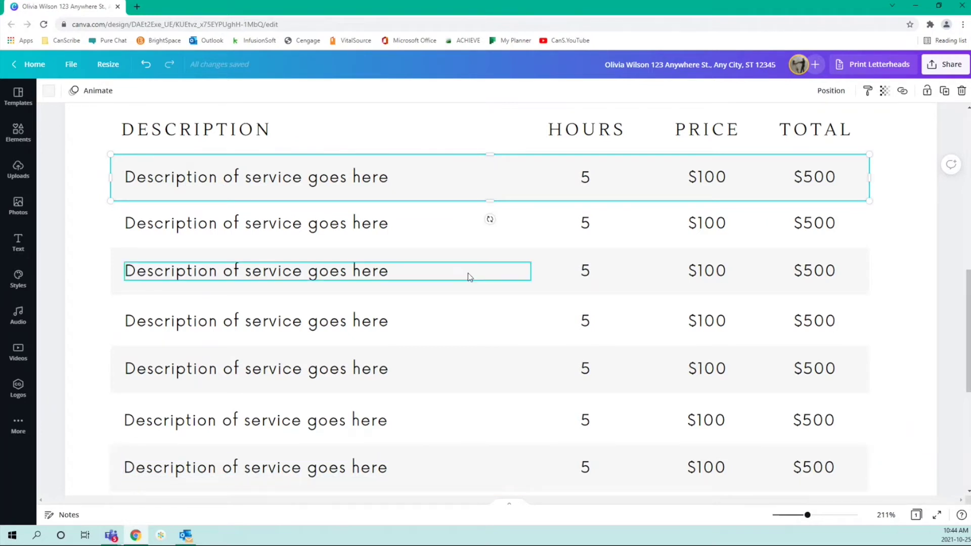
scroll(453, 329, "down", 2)
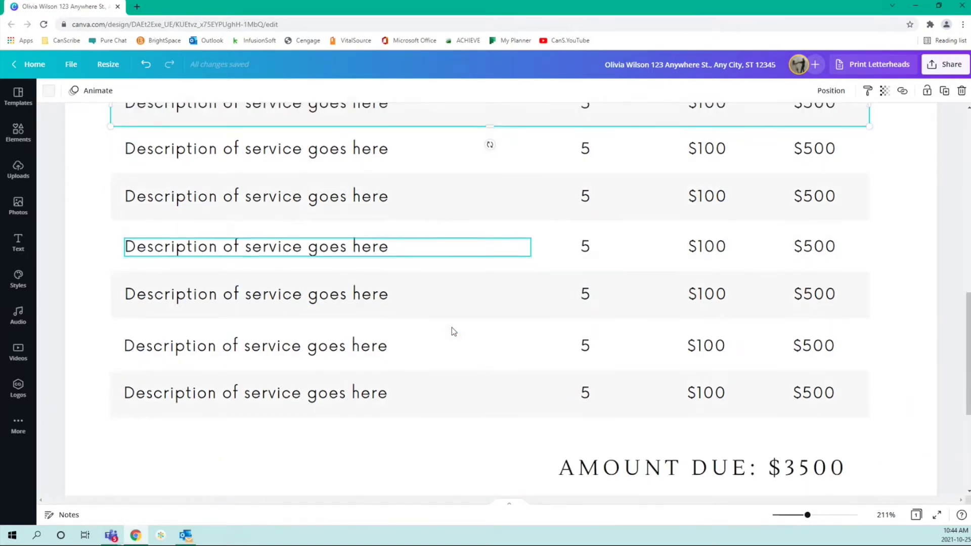
scroll(451, 326, "up", 4)
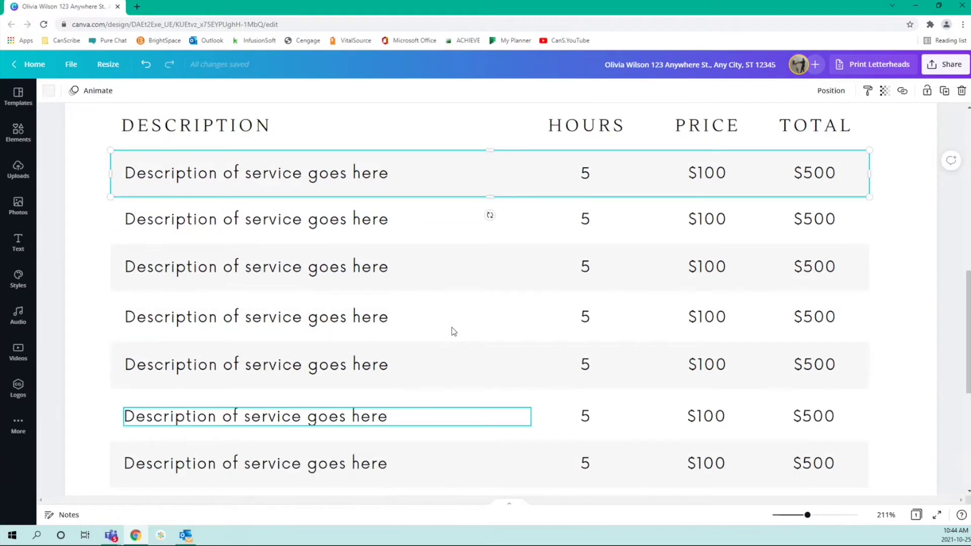
scroll(451, 326, "down", 2)
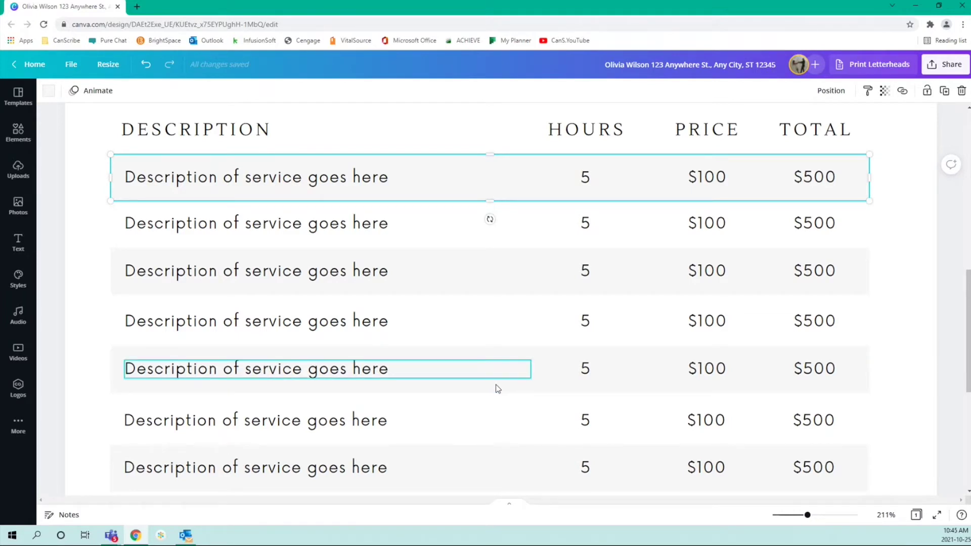
scroll(496, 388, "down", 2)
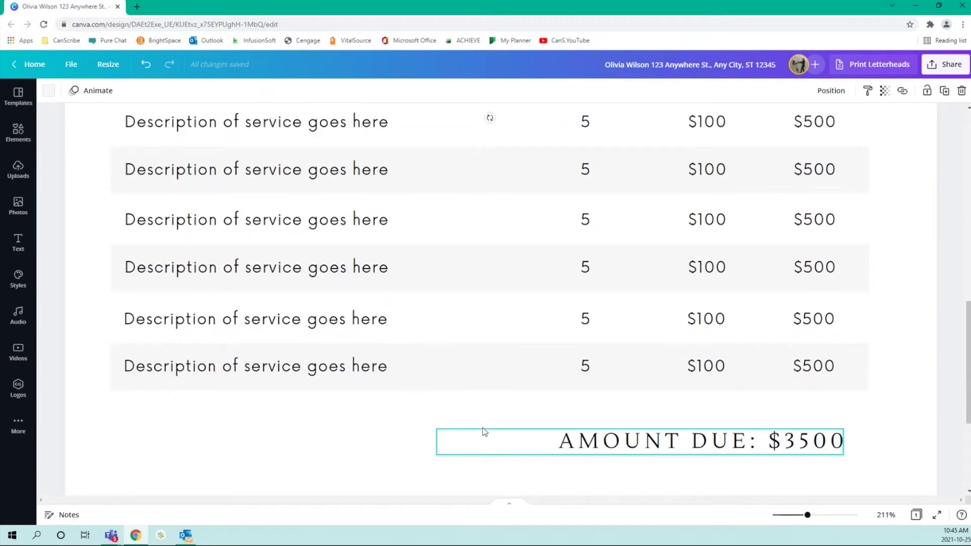
scroll(482, 430, "up", 2)
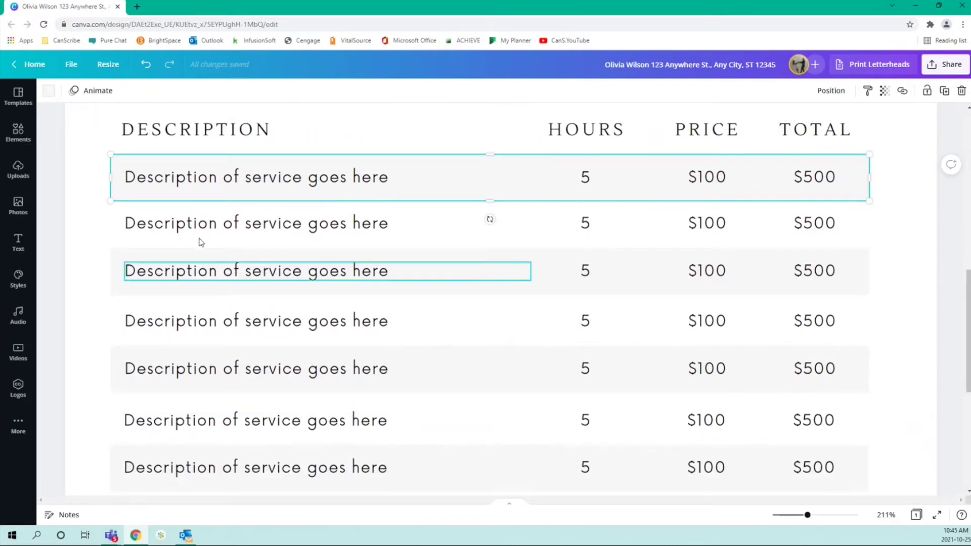
left_click(48, 90)
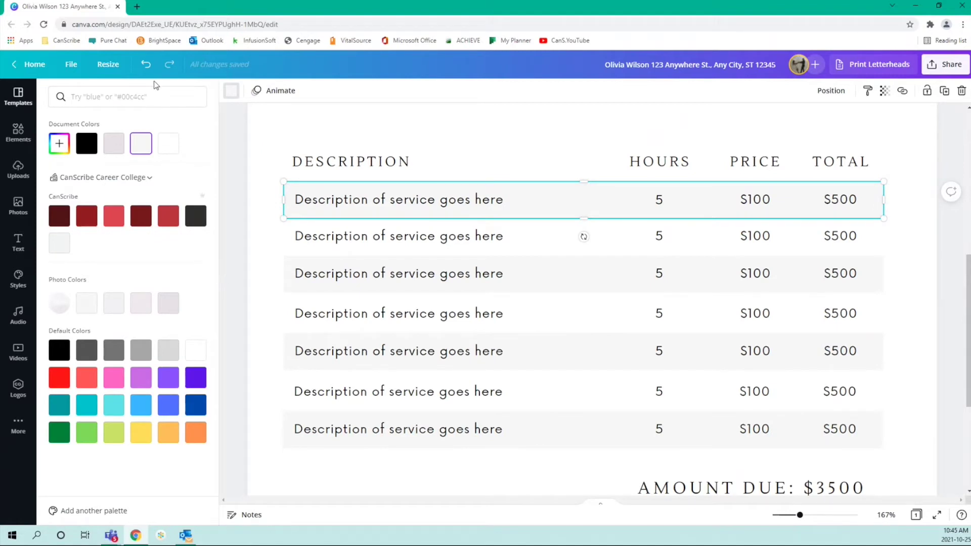
left_click(240, 152)
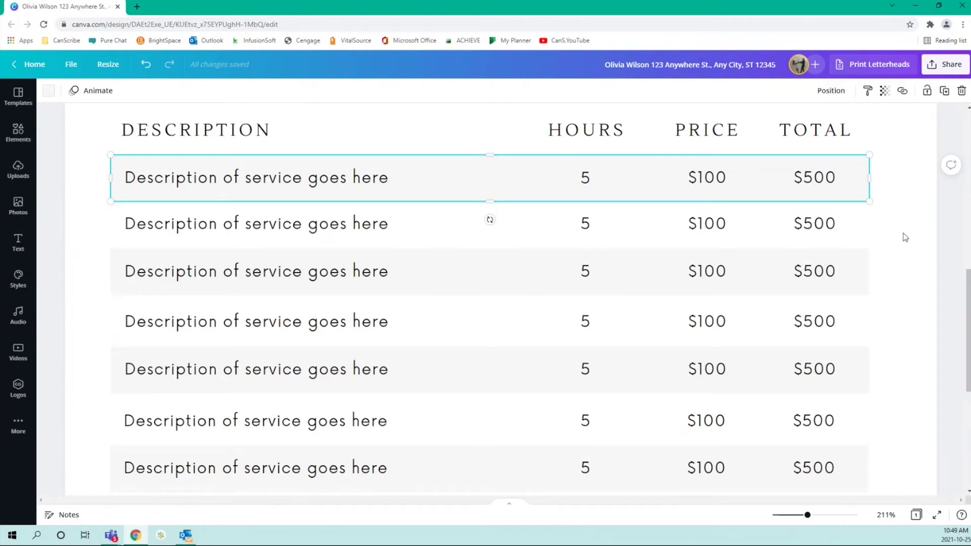
- Review the line totals in the service table, the amount due beneath them, and the marble footer image
scroll(904, 237, "down", 1)
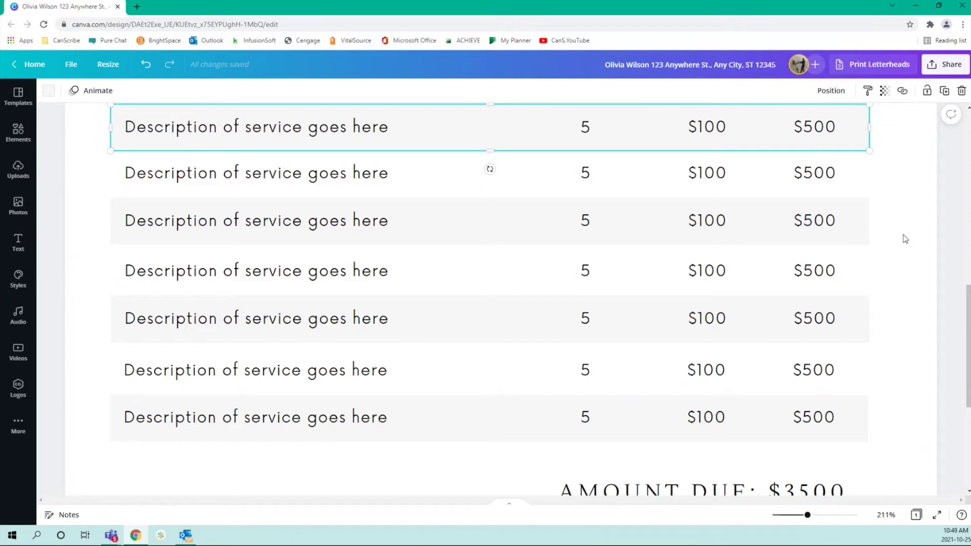
scroll(905, 238, "up", 2)
scroll(904, 239, "down", 1)
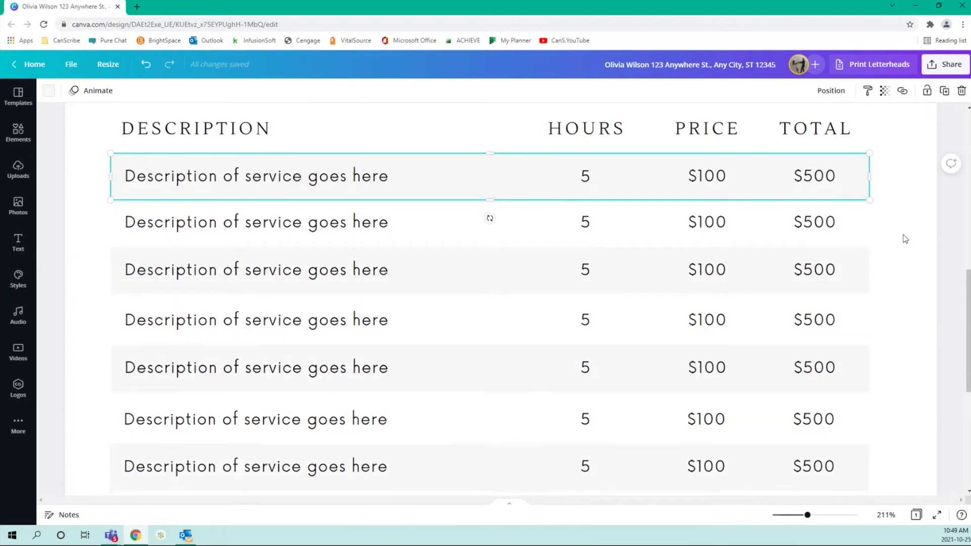
scroll(904, 239, "down", 1)
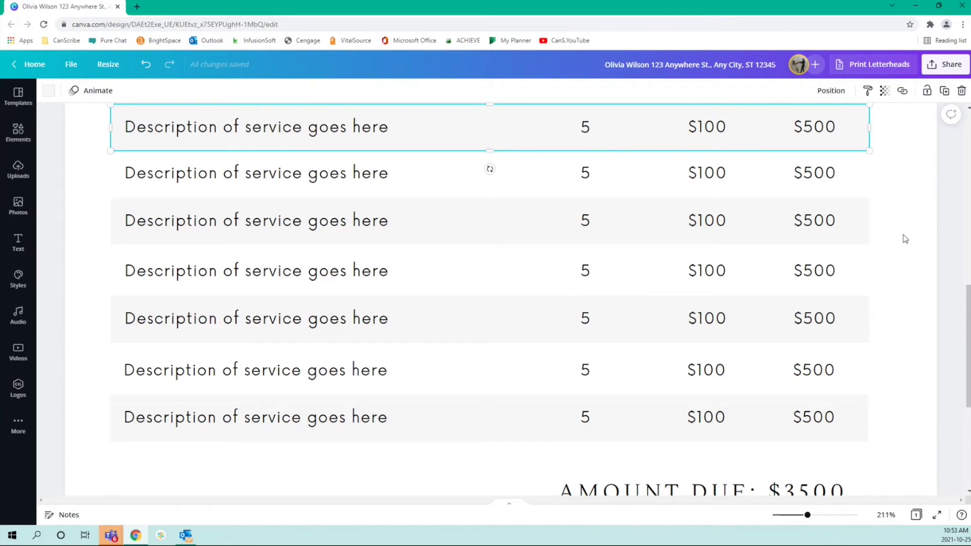
scroll(905, 239, "up", 2)
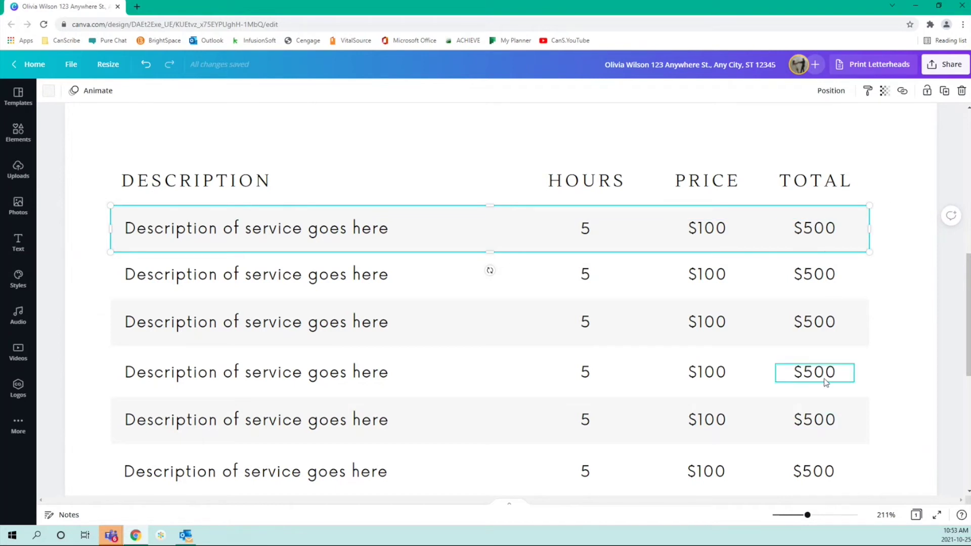
scroll(817, 336, "down", 5)
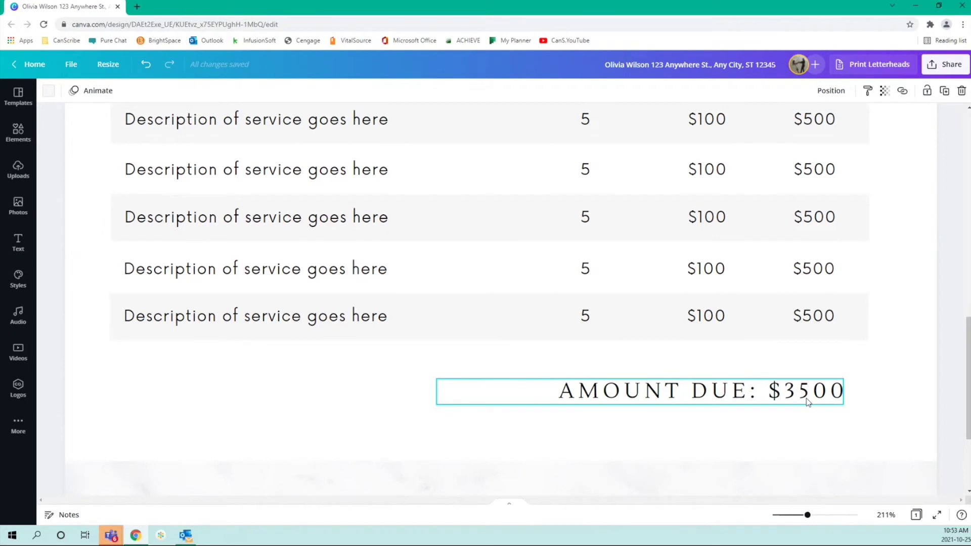
scroll(807, 400, "up", 3)
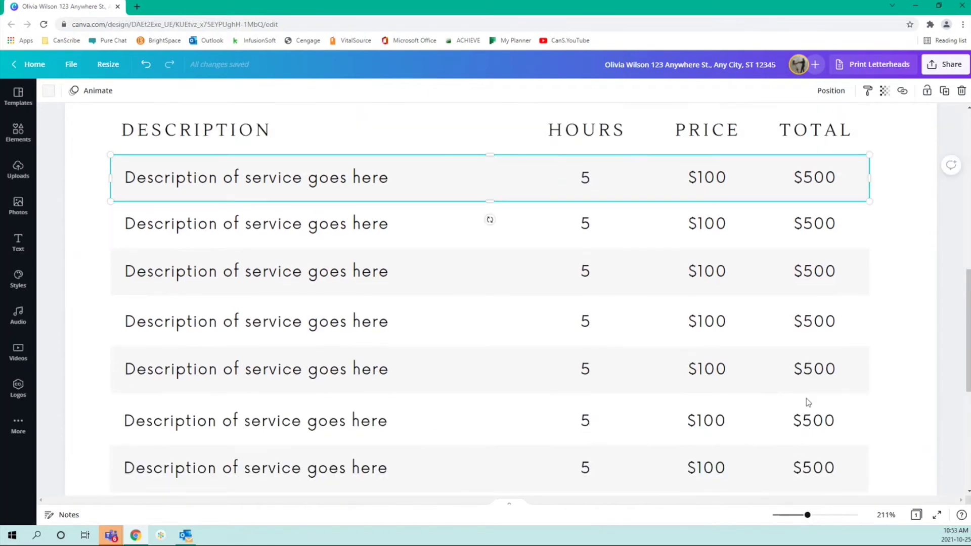
scroll(806, 401, "down", 4)
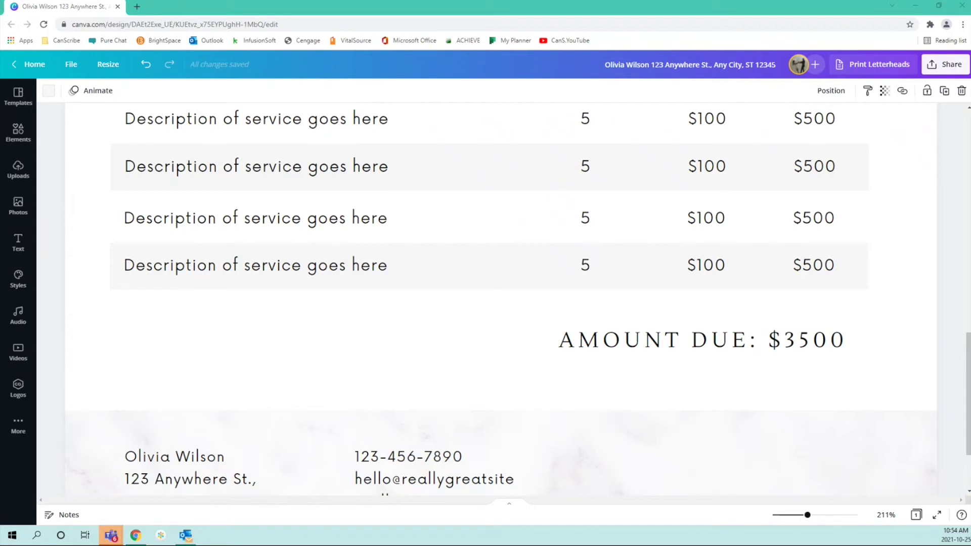
left_click(750, 437)
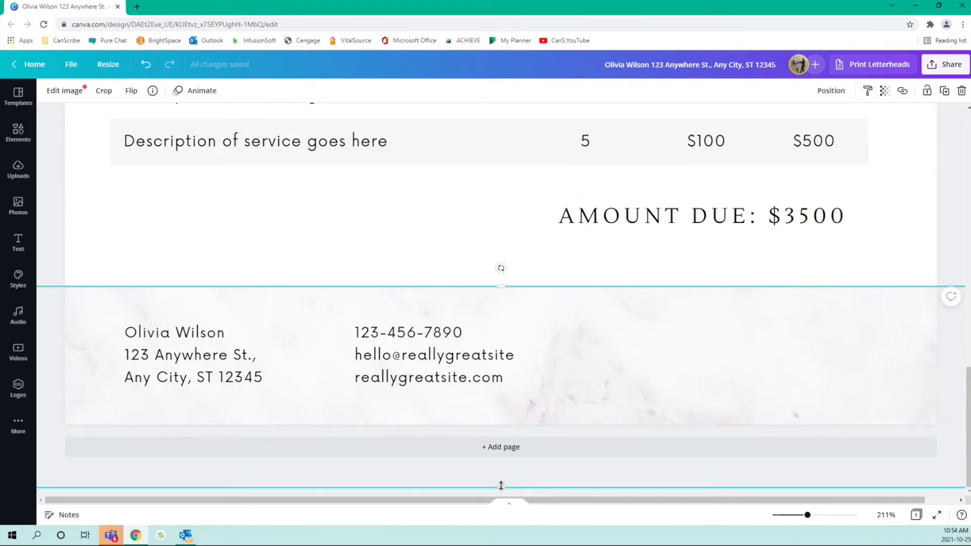
scroll(497, 486, "up", 2)
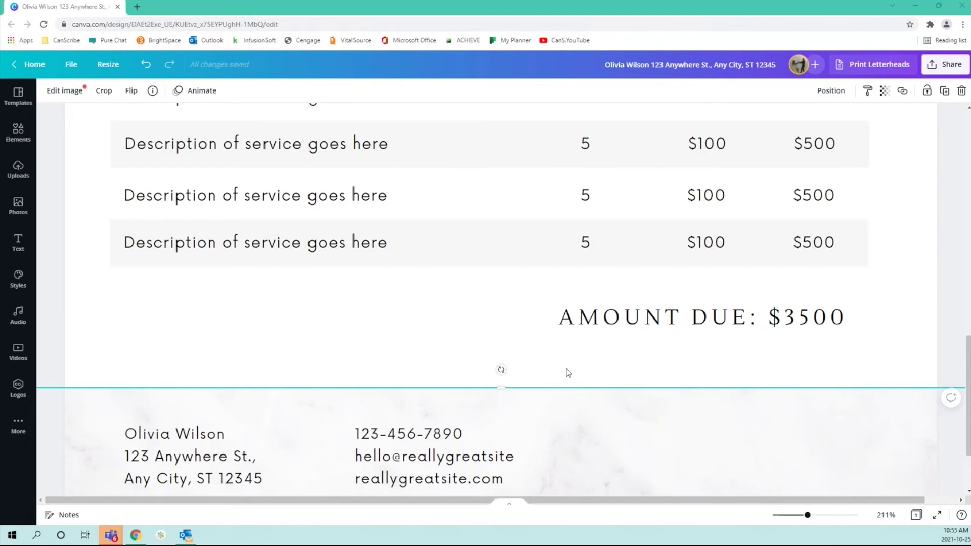
- Apply the CanScribe brand palette to the invoice and shuffle it to bright dark-red row bands with dark grey text
left_click(886, 515)
left_click(882, 466)
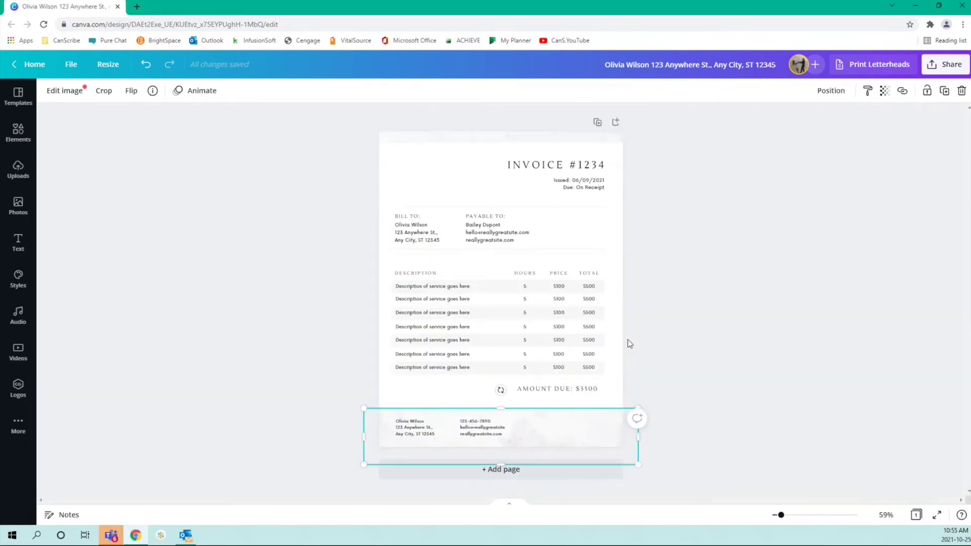
left_click(668, 319)
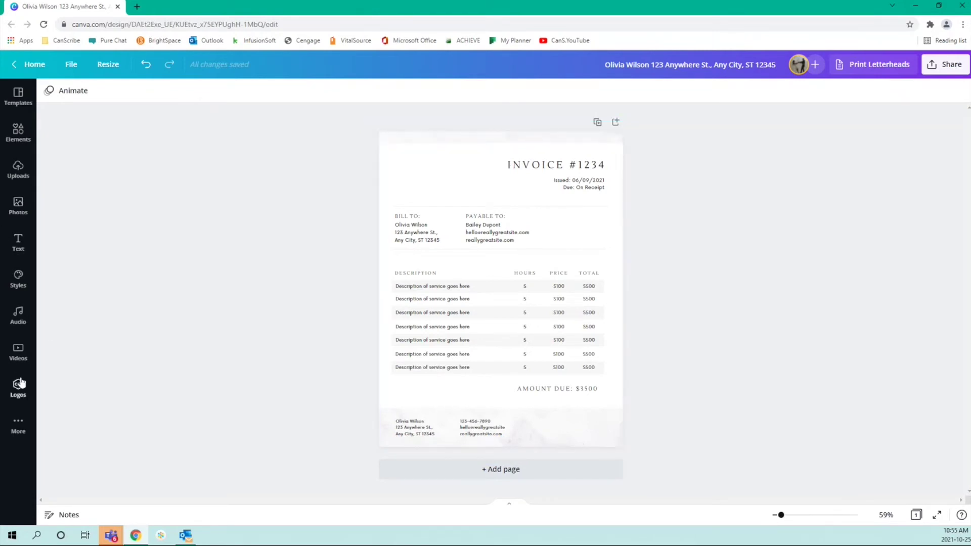
left_click(19, 278)
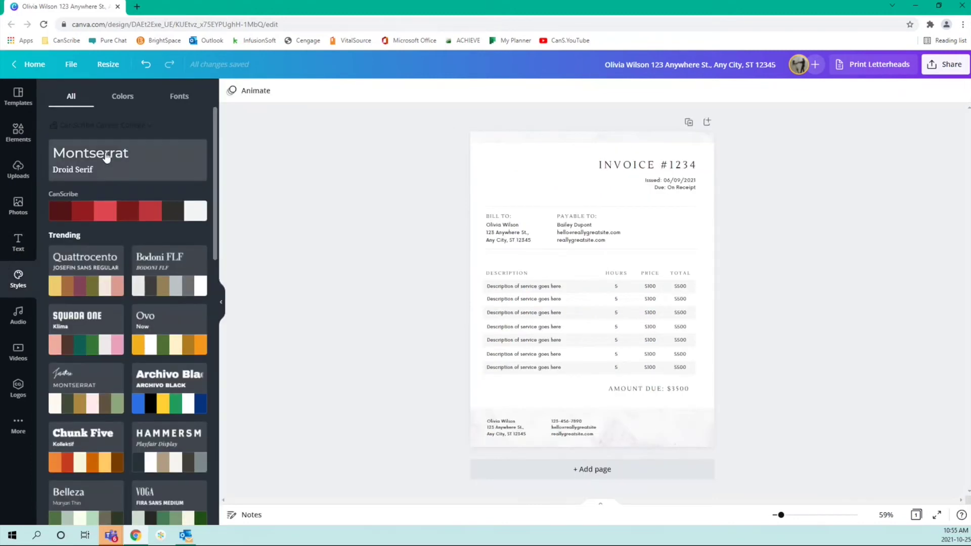
left_click(112, 216)
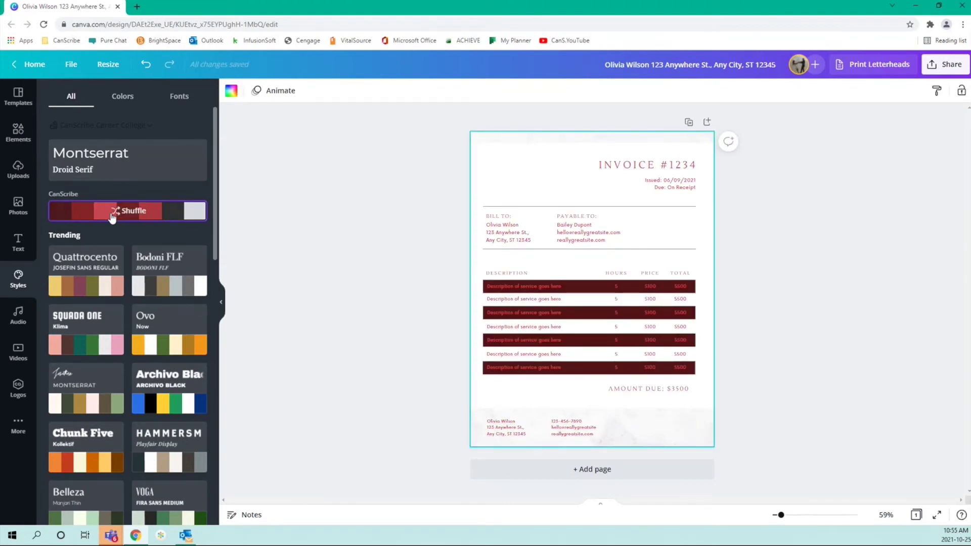
left_click(112, 212)
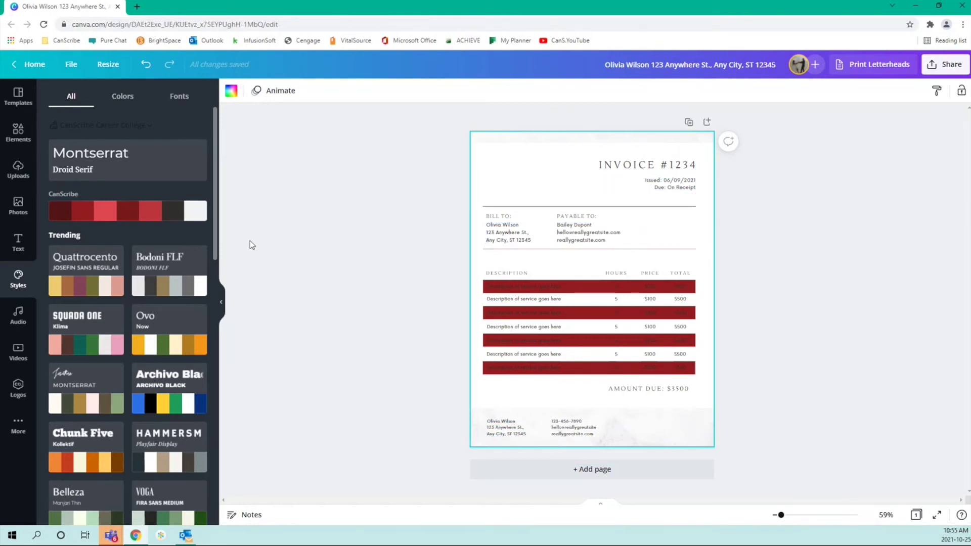
left_click(221, 306)
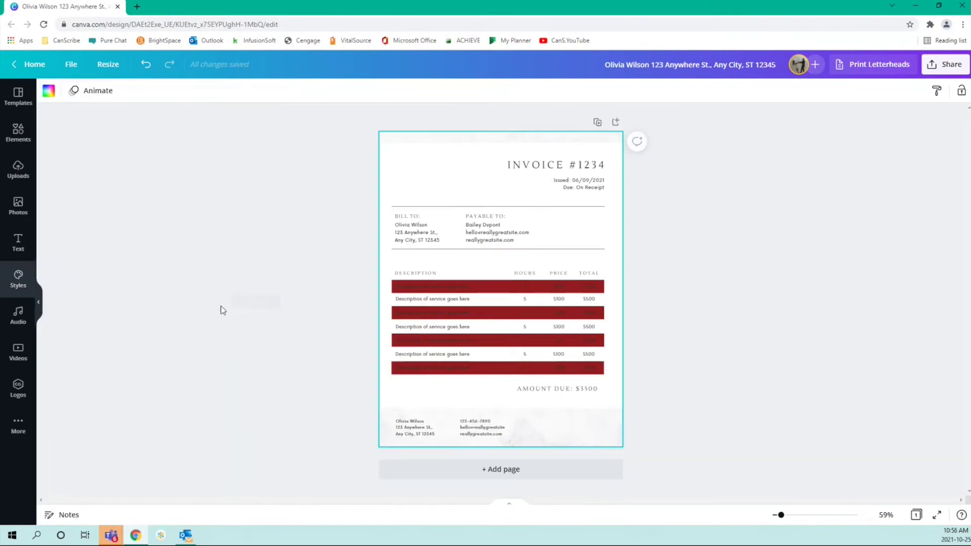
- Set the transparency of the first service row's red background band to 18
left_click(474, 286)
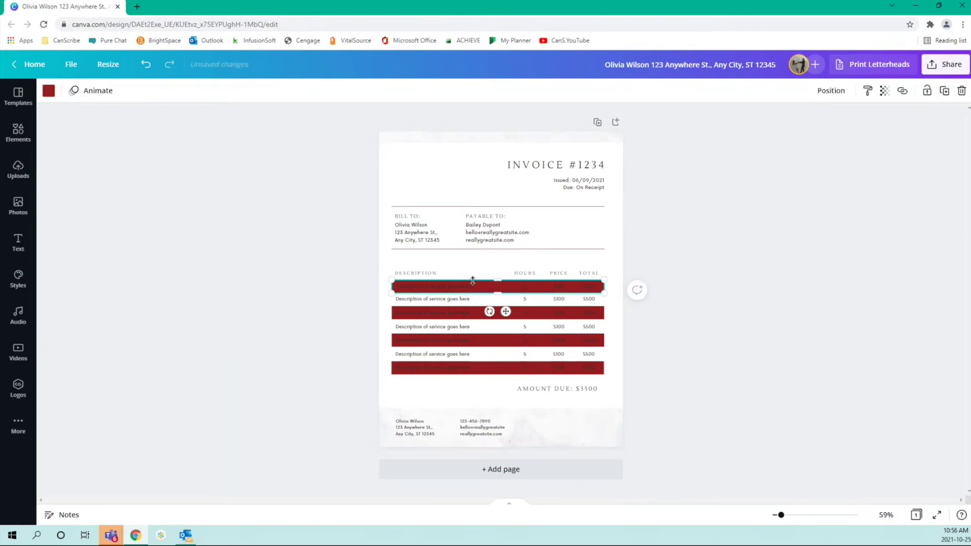
left_click(49, 90)
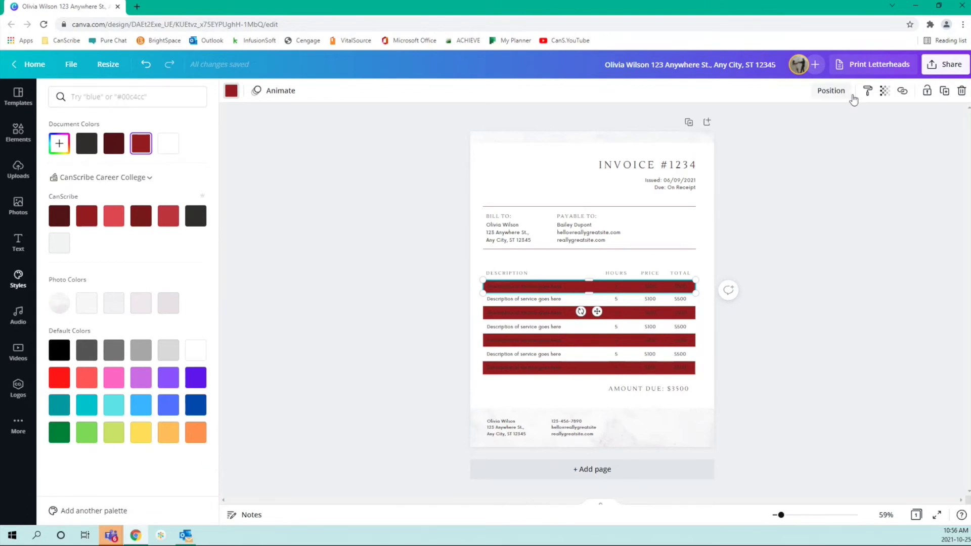
left_click(885, 92)
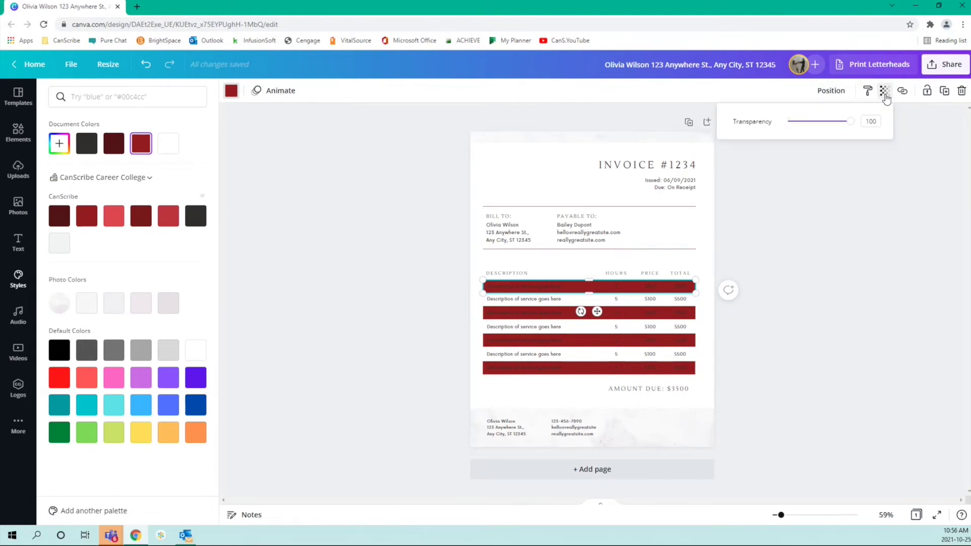
left_click_drag(850, 124, 799, 138)
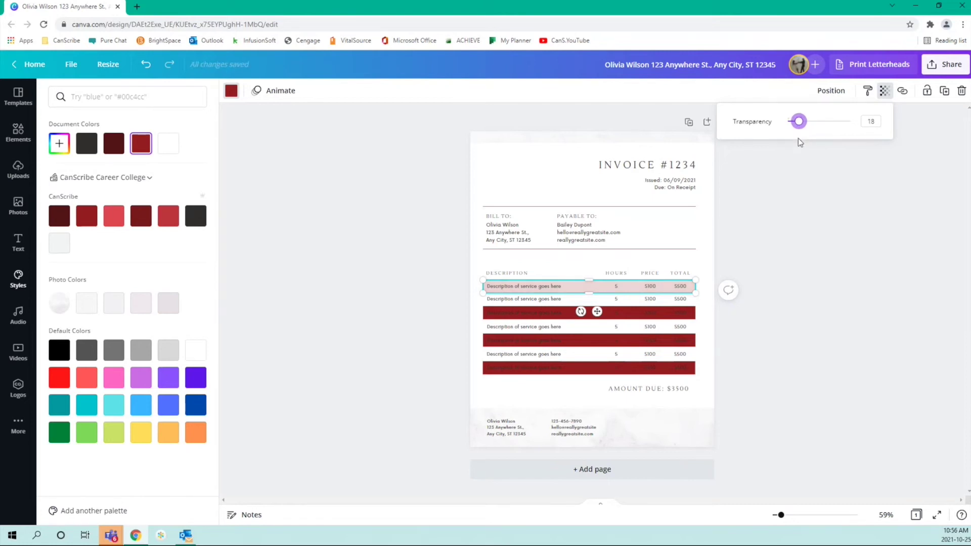
left_click(772, 232)
left_click(702, 316)
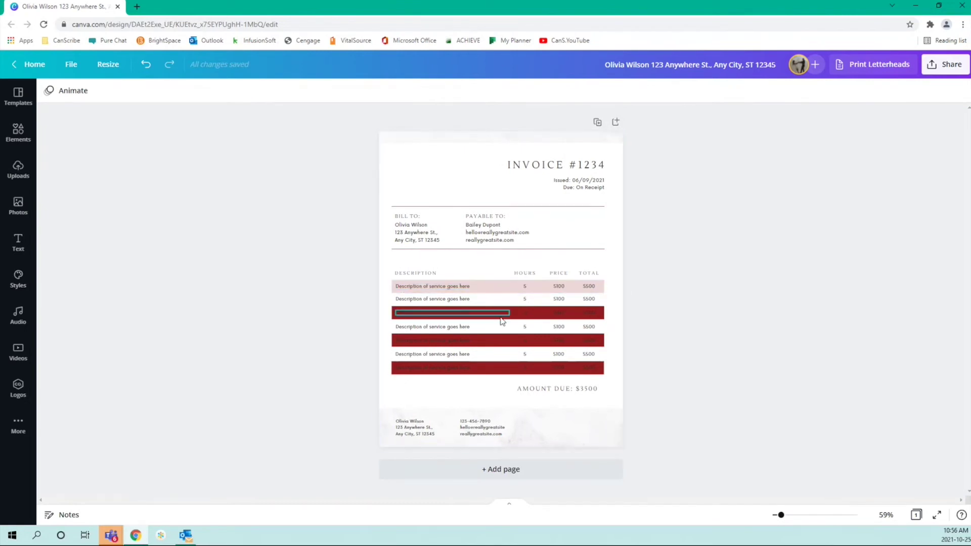
- Check the transparency value of the first service row's background band
left_click(514, 285)
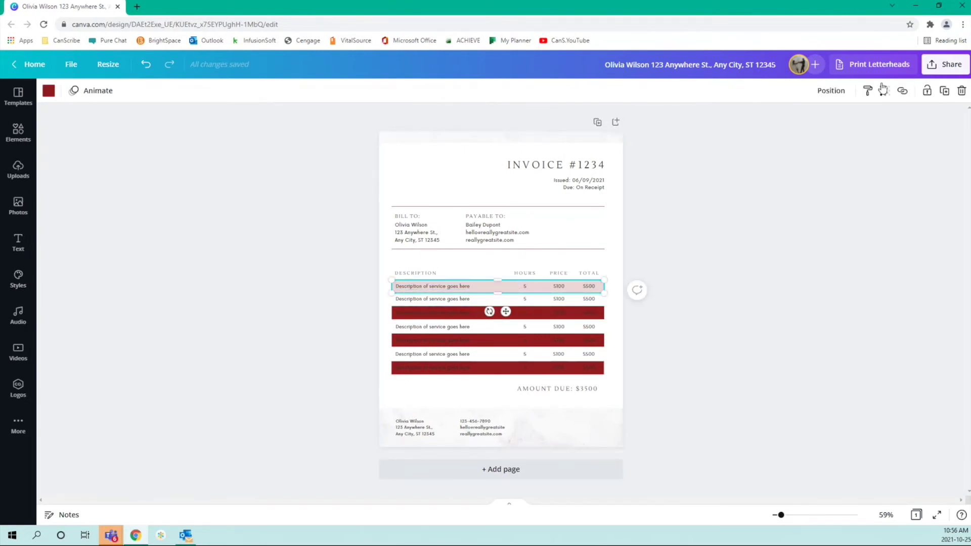
left_click(885, 91)
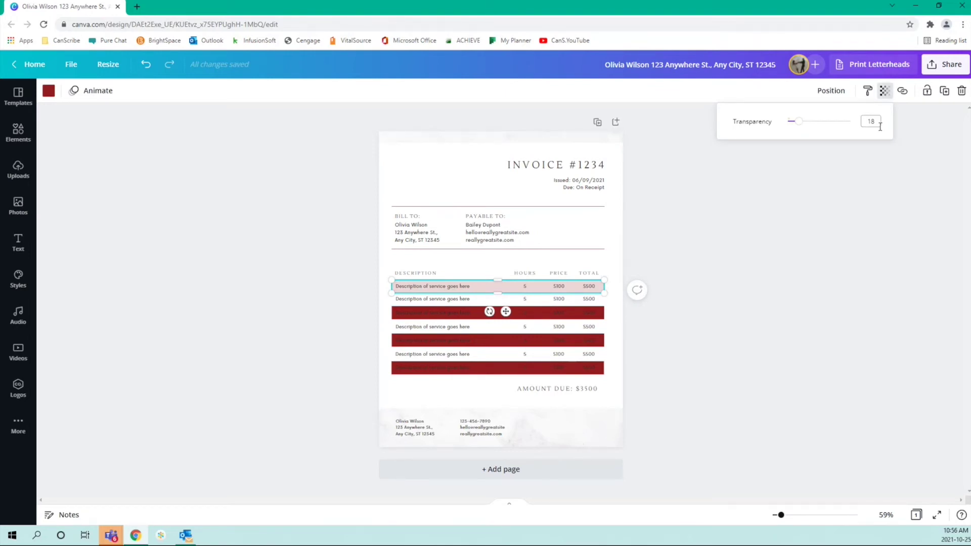
left_click(879, 127)
left_click(917, 201)
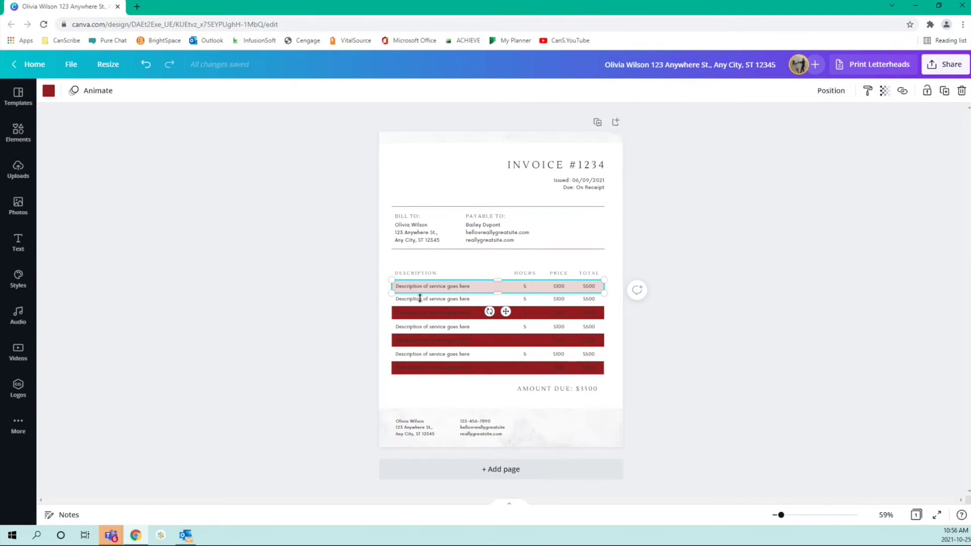
- Set the transparency of the third service row's red background band to 18
left_click(393, 313)
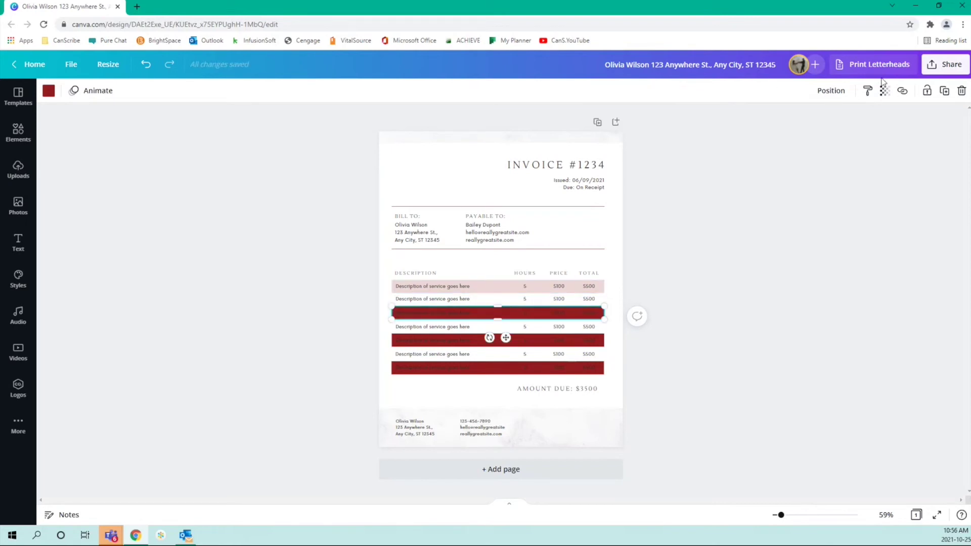
left_click(884, 90)
left_click(873, 125)
type("15")
key("Return")
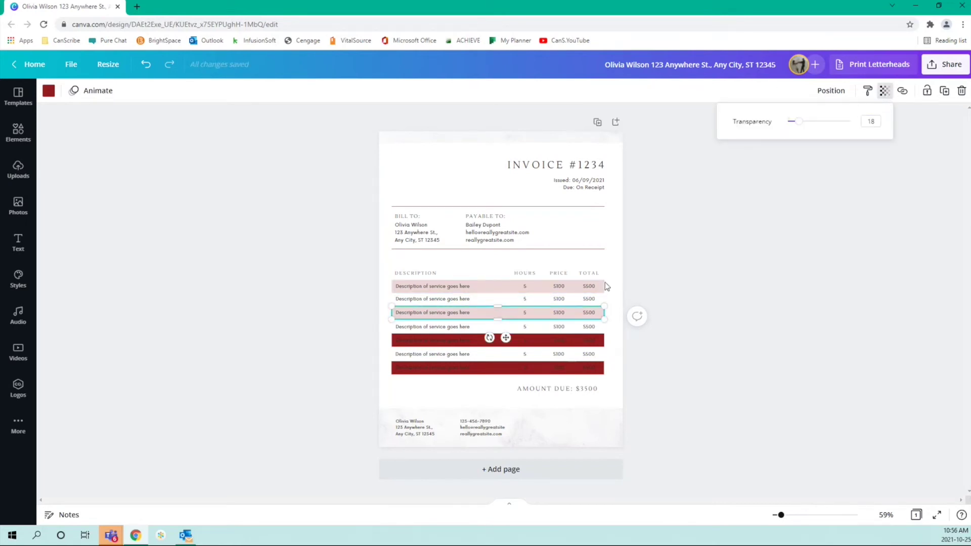
- Set the transparency of the fifth service row's red background band to 18
left_click(417, 338)
left_click(884, 91)
left_click(878, 122)
type("18")
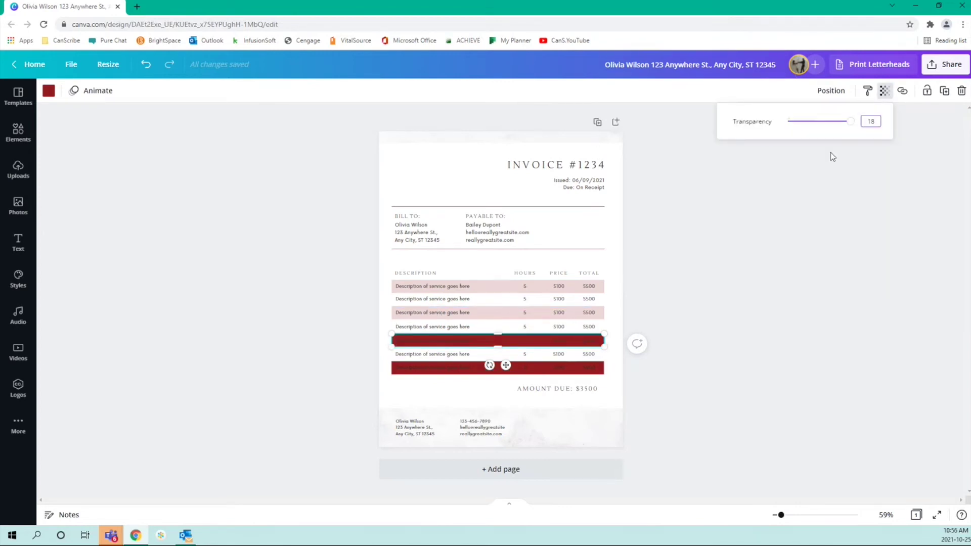
key("Return")
- Set the transparency of the seventh service row's red background band to 18 and deselect it
left_click(523, 370)
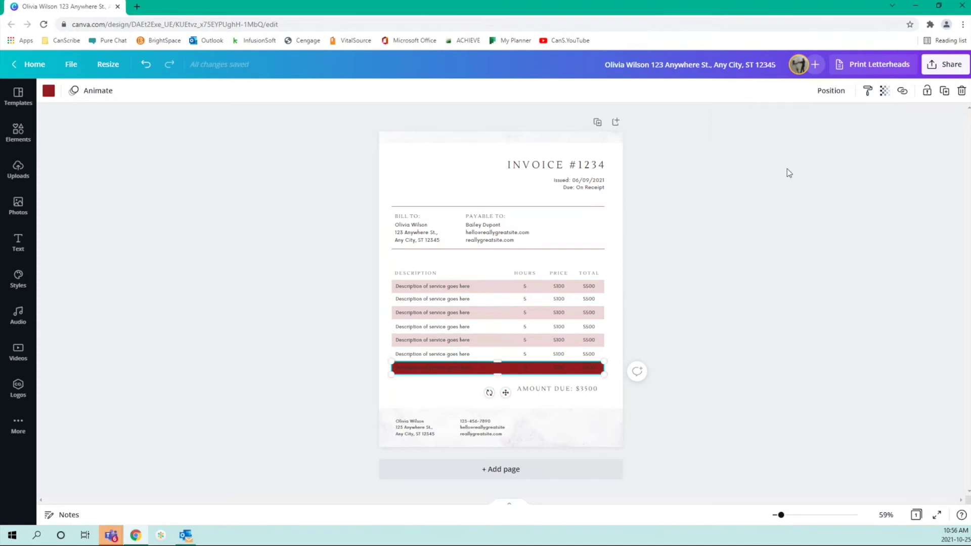
left_click(883, 91)
left_click(874, 120)
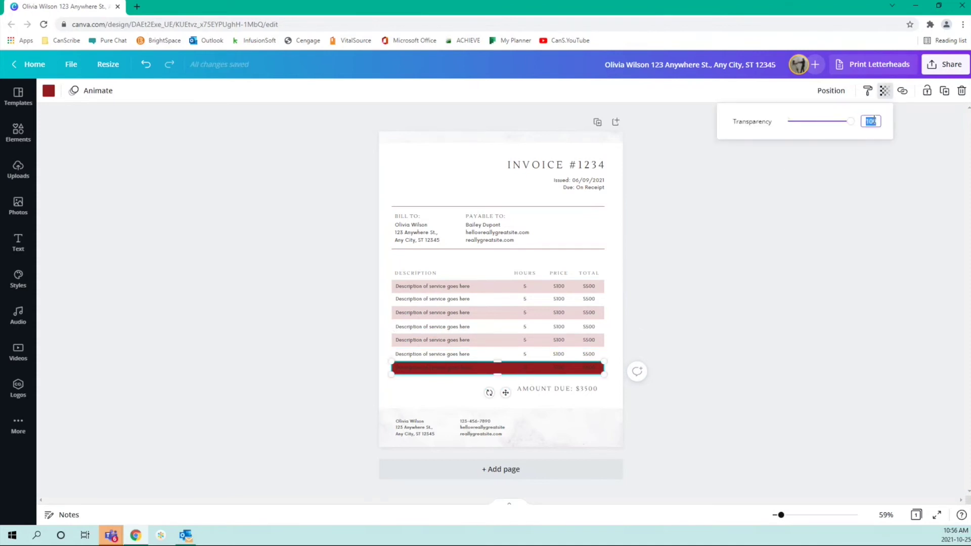
type("18")
key("Return")
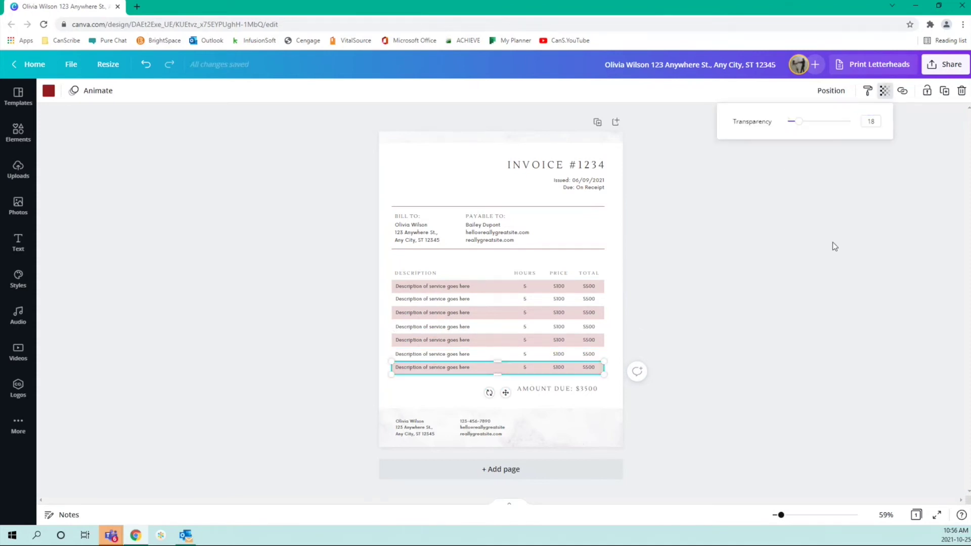
left_click(722, 271)
- Try the CanScribe palette's light grey as the page background colour and switch it back to white
left_click(607, 269)
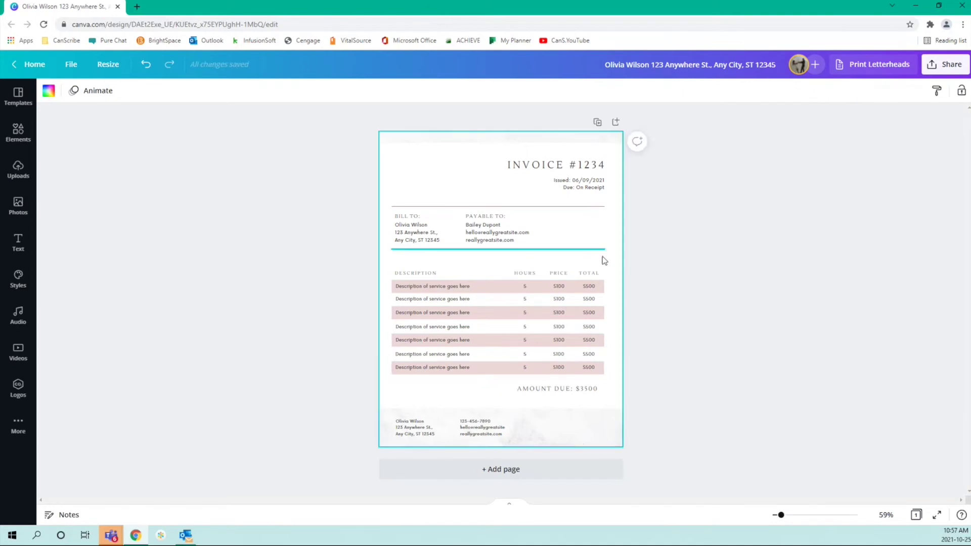
left_click(594, 249)
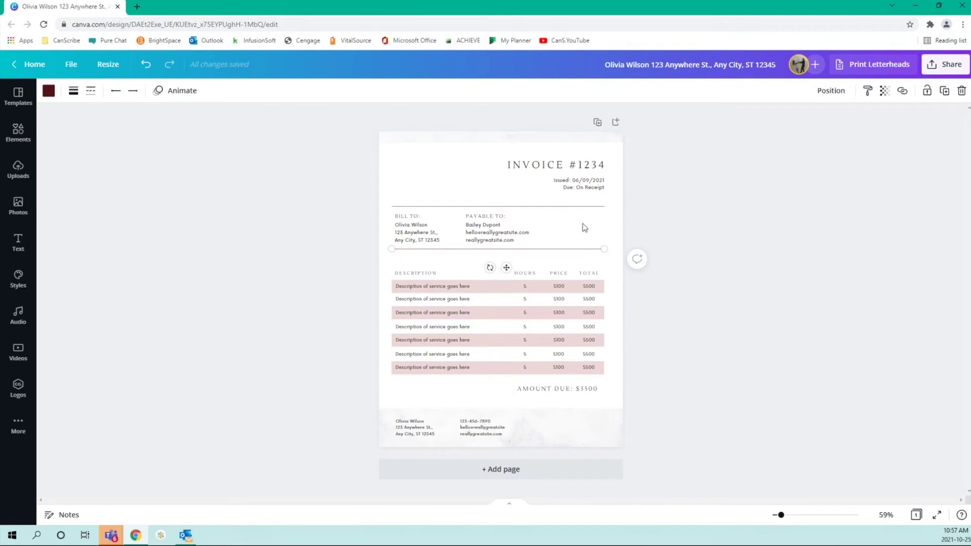
left_click(587, 228)
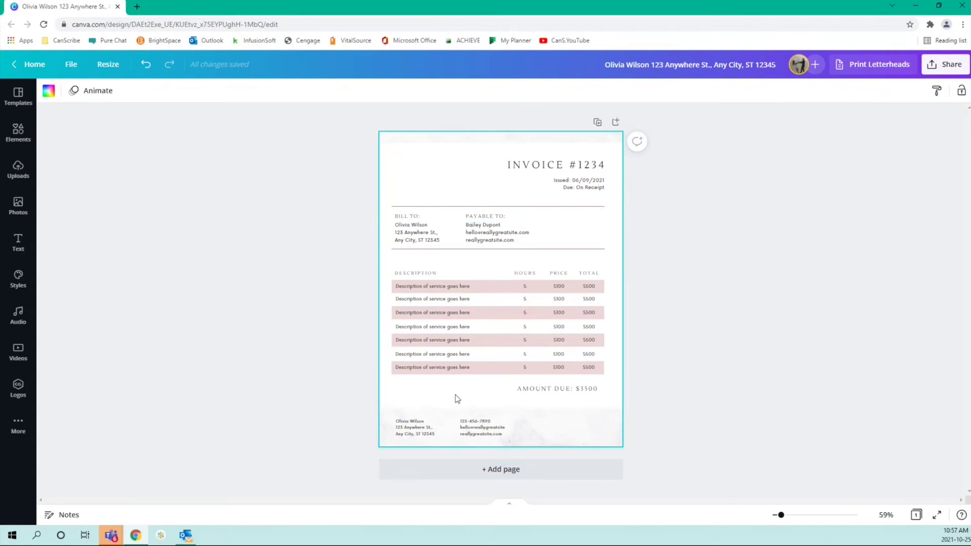
left_click(48, 93)
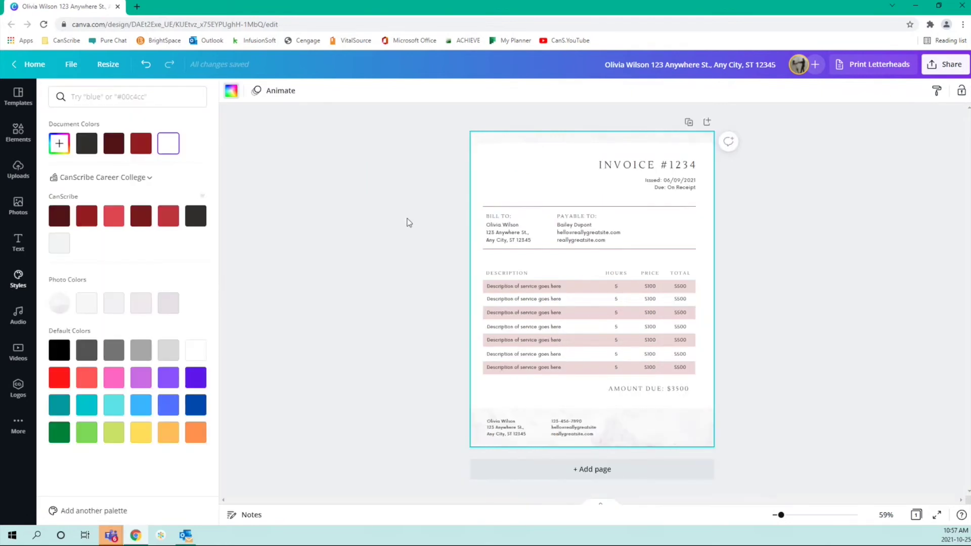
left_click(61, 248)
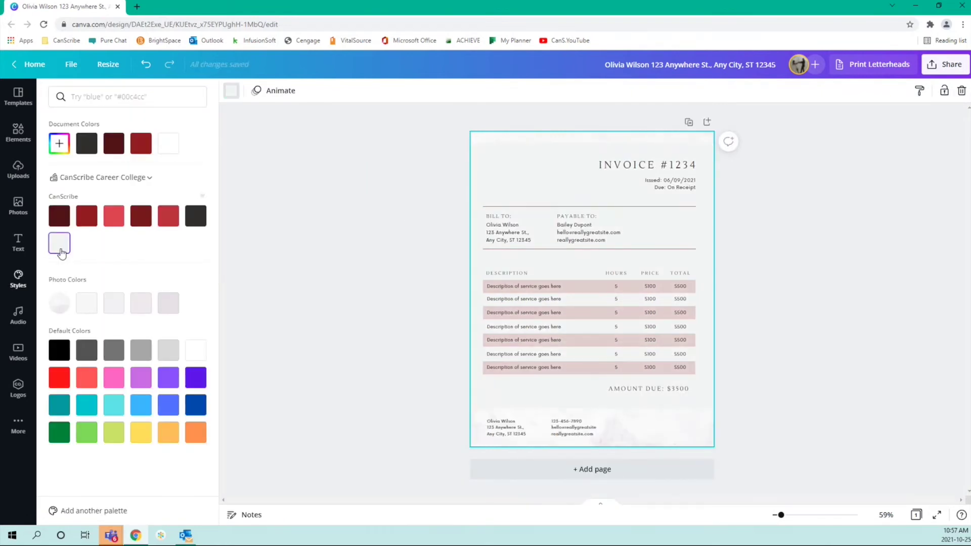
left_click(165, 146)
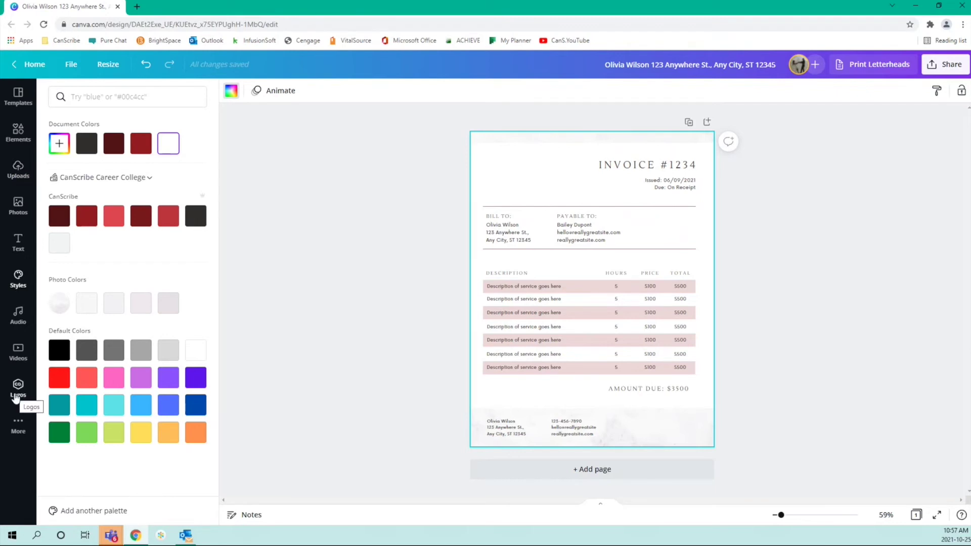
- Add the CanScribe Career College logo from the uploaded images to the invoice page
left_click(24, 182)
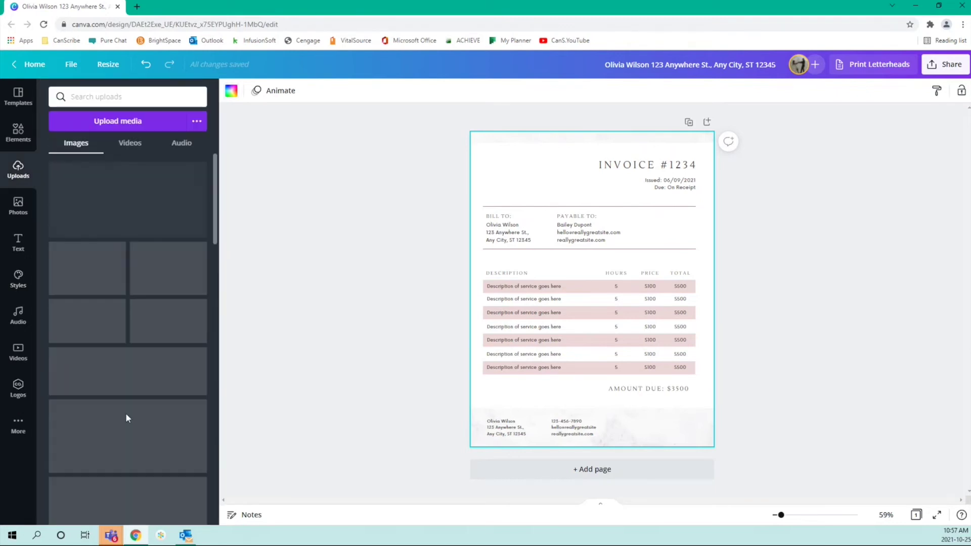
scroll(126, 387, "down", 15)
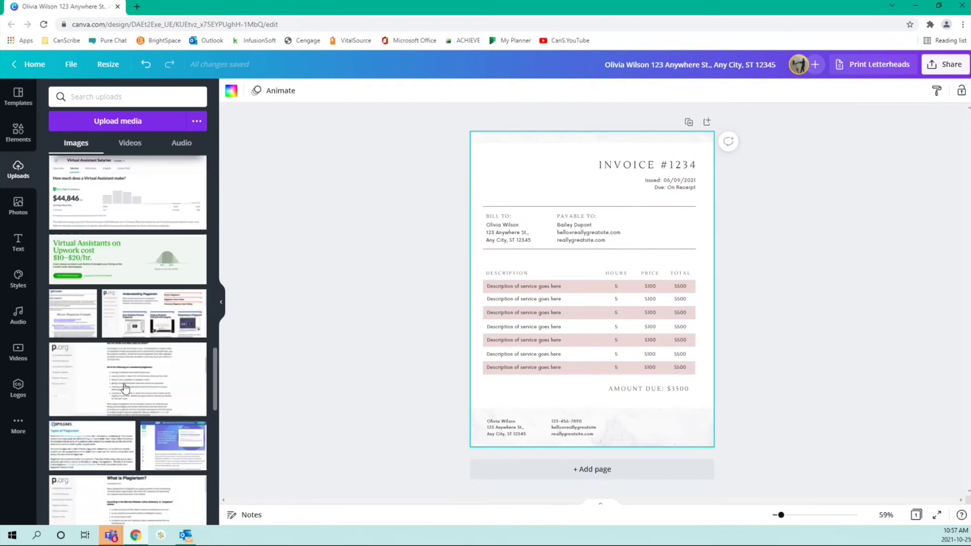
scroll(125, 388, "down", 10)
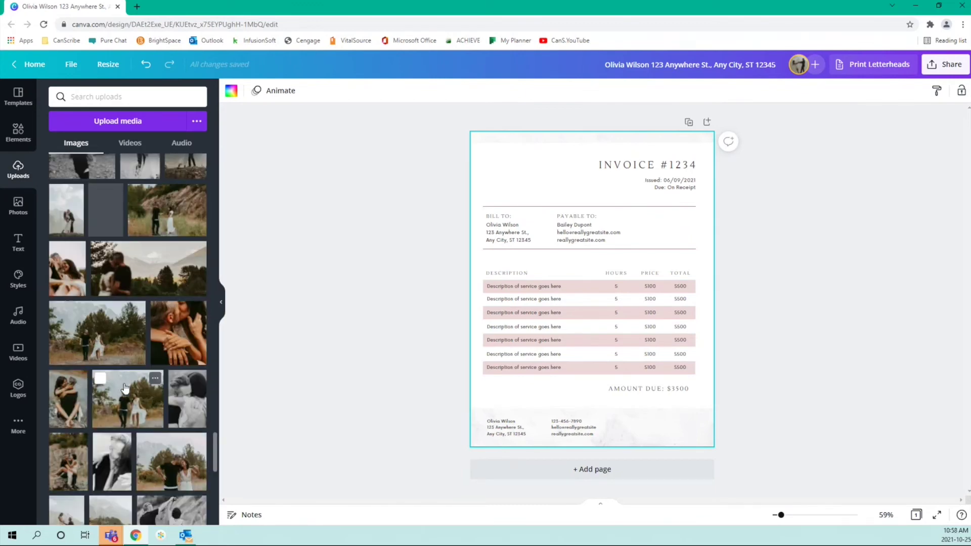
scroll(124, 388, "down", 10)
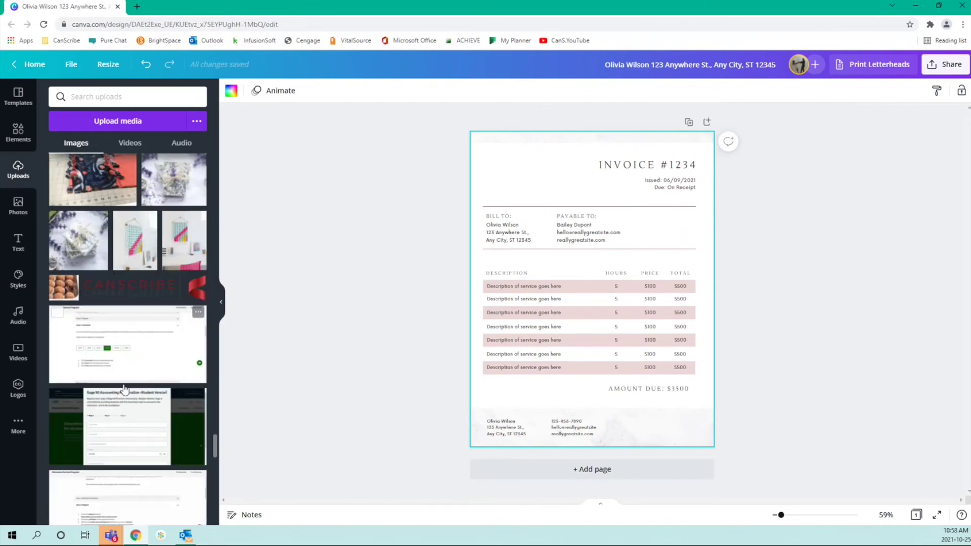
left_click(147, 288)
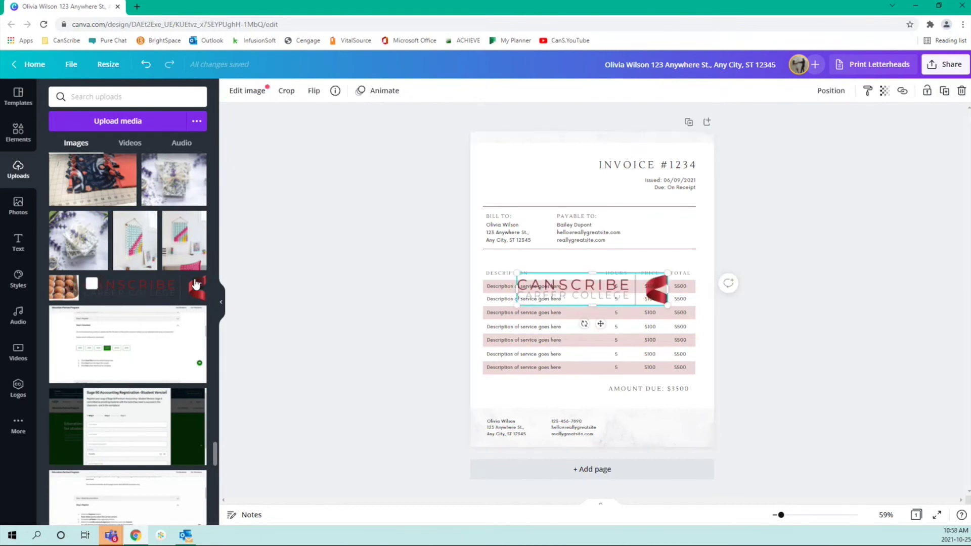
left_click(222, 294)
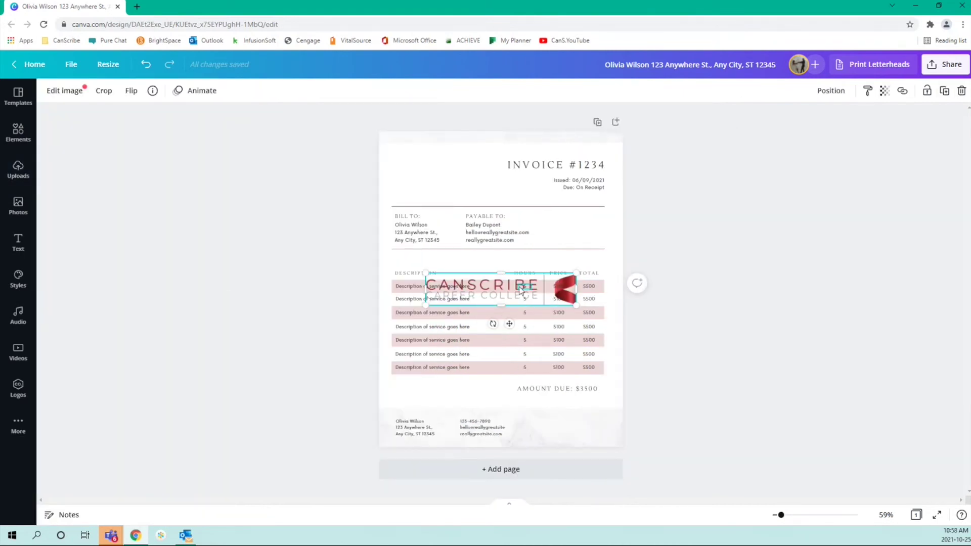
- Move the logo into the blank header space before the invoice title and shrink it to fit without overlapping the title
left_click_drag(509, 314, 479, 204)
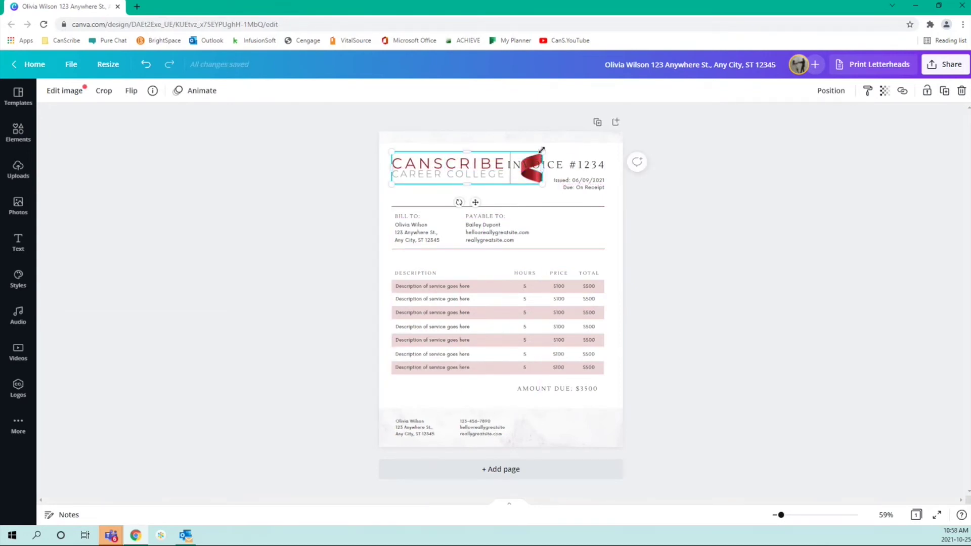
left_click_drag(542, 150, 439, 190)
left_click(498, 185)
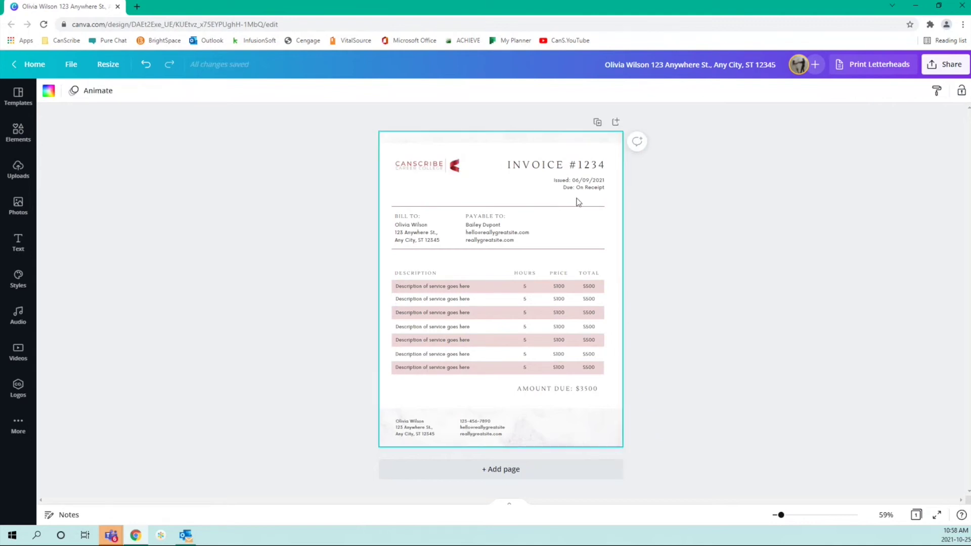
left_click(412, 170)
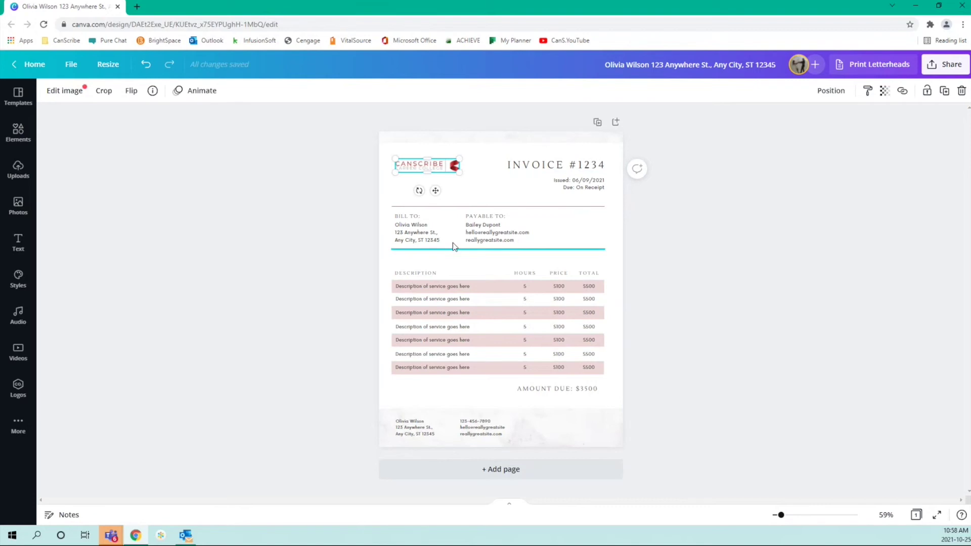
left_click(384, 197)
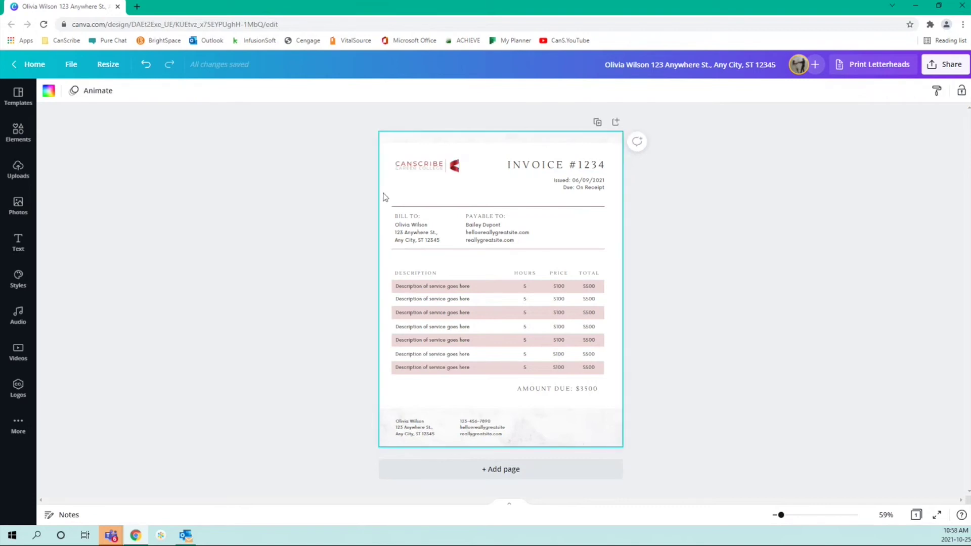
left_click(48, 90)
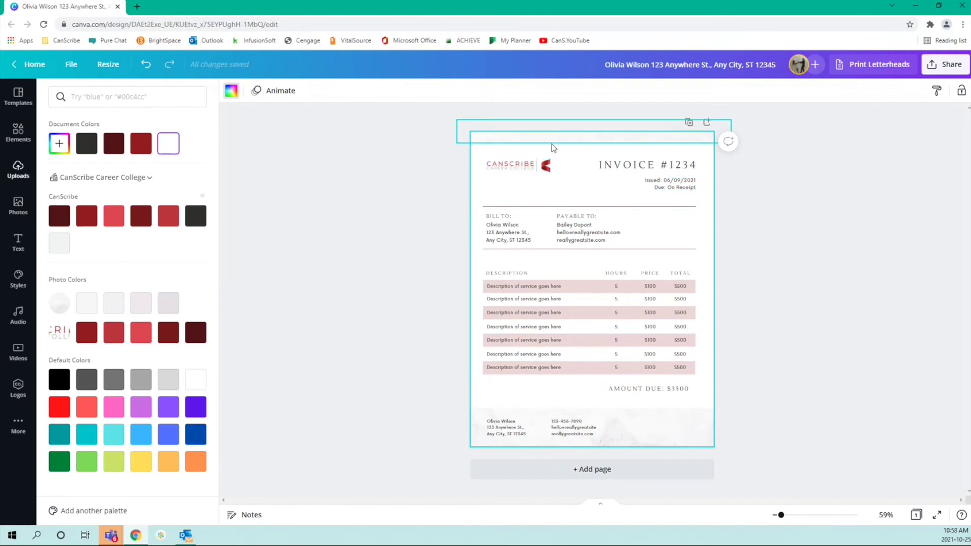
left_click(644, 423)
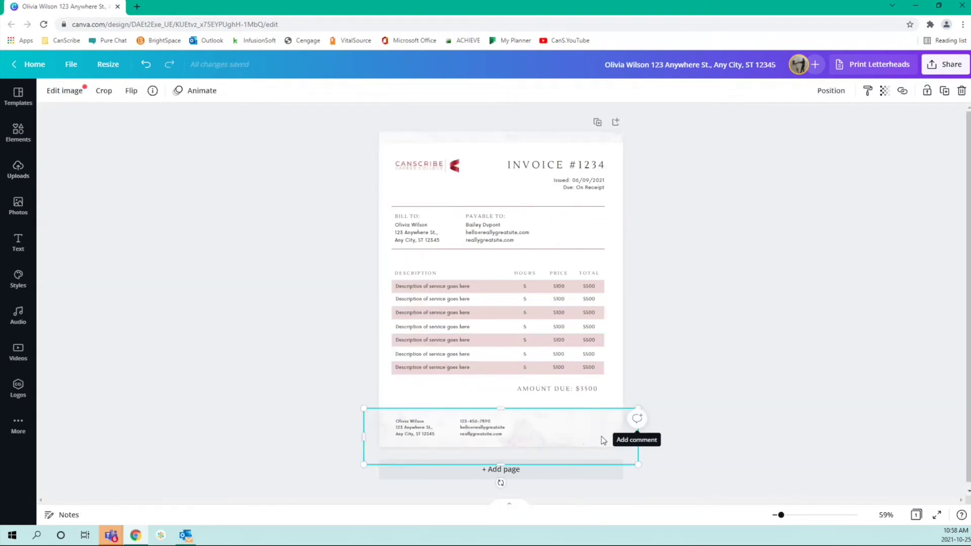
left_click(708, 385)
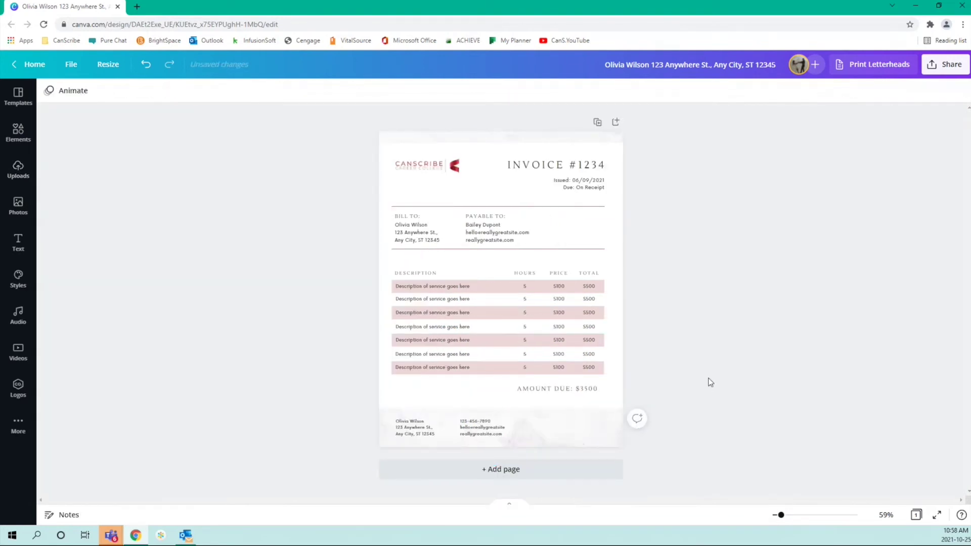
left_click(581, 428)
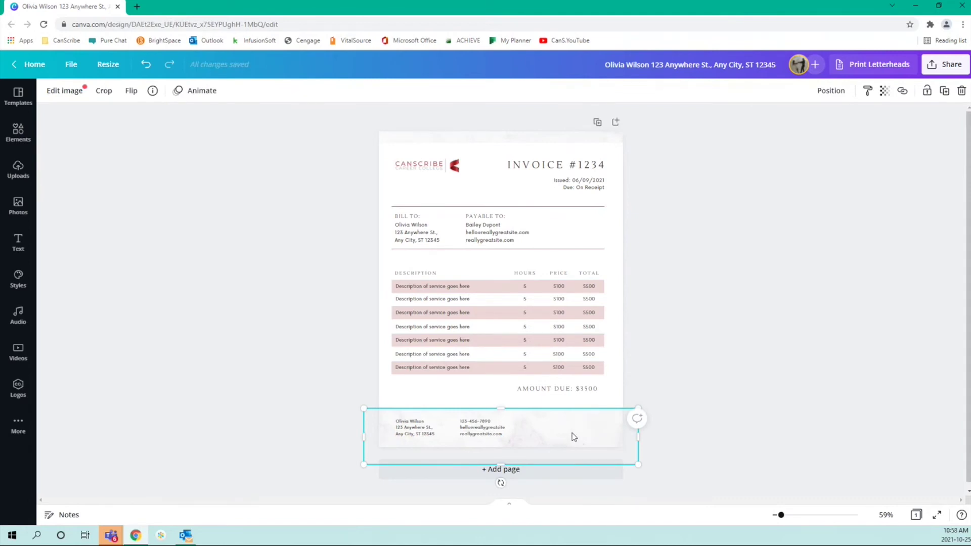
- Select the header image strip and search the photo library for "background"
left_click(538, 138)
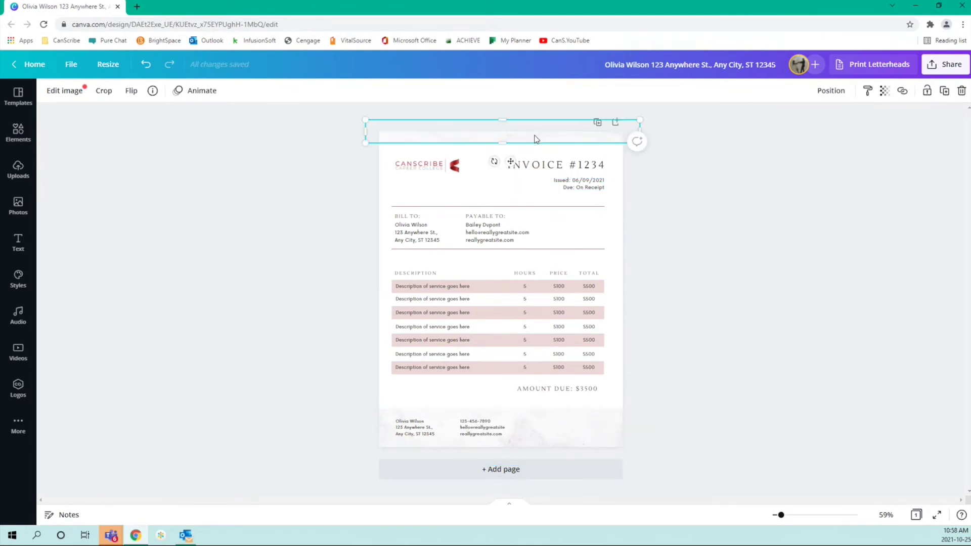
left_click(18, 217)
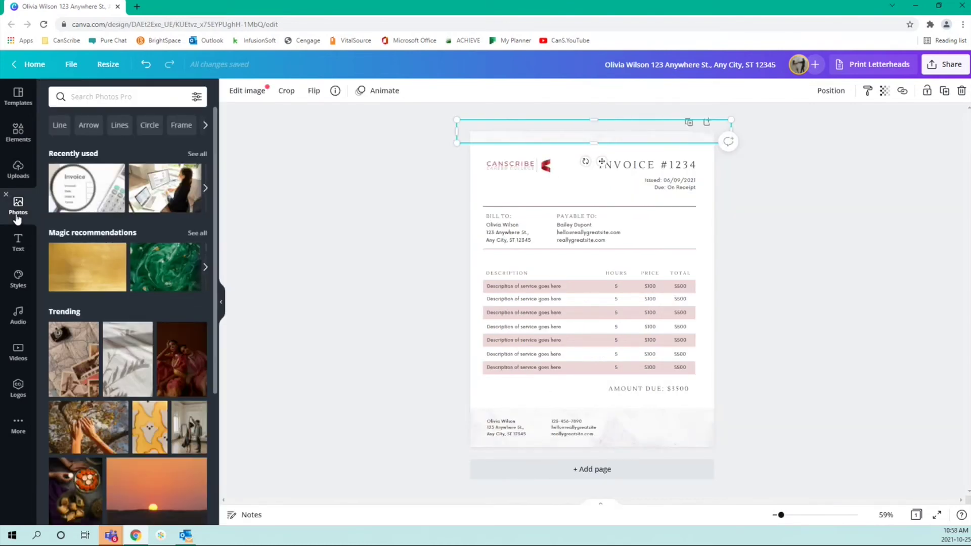
left_click(82, 95)
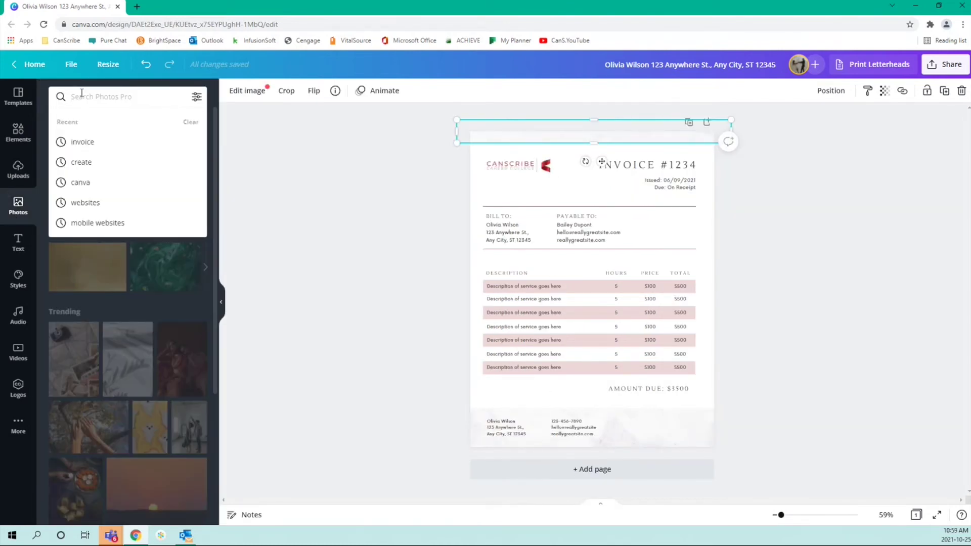
type("backgground")
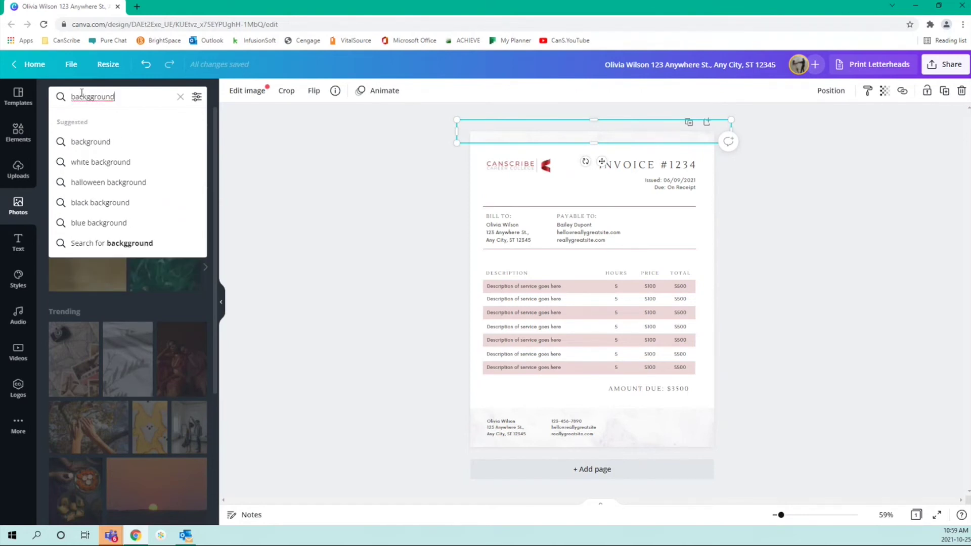
key("Return")
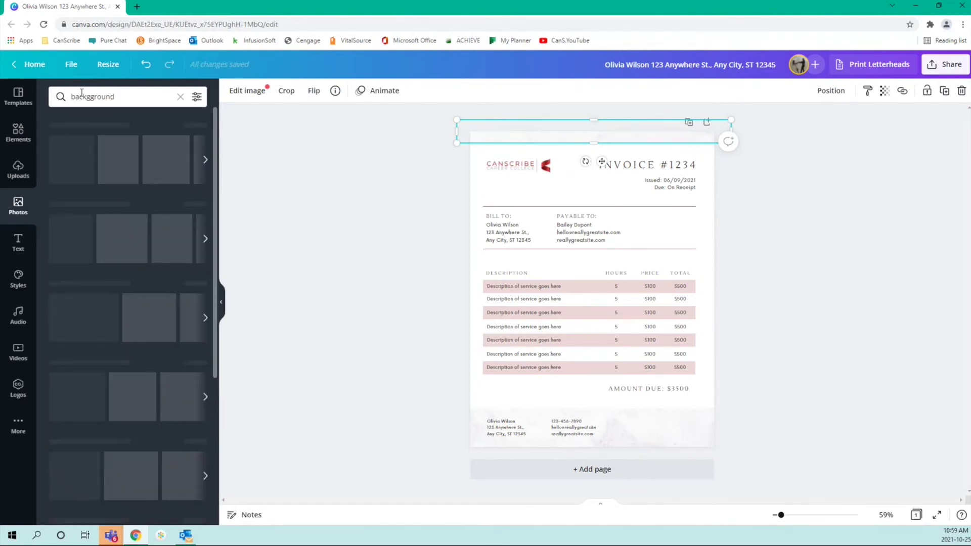
left_click(91, 97)
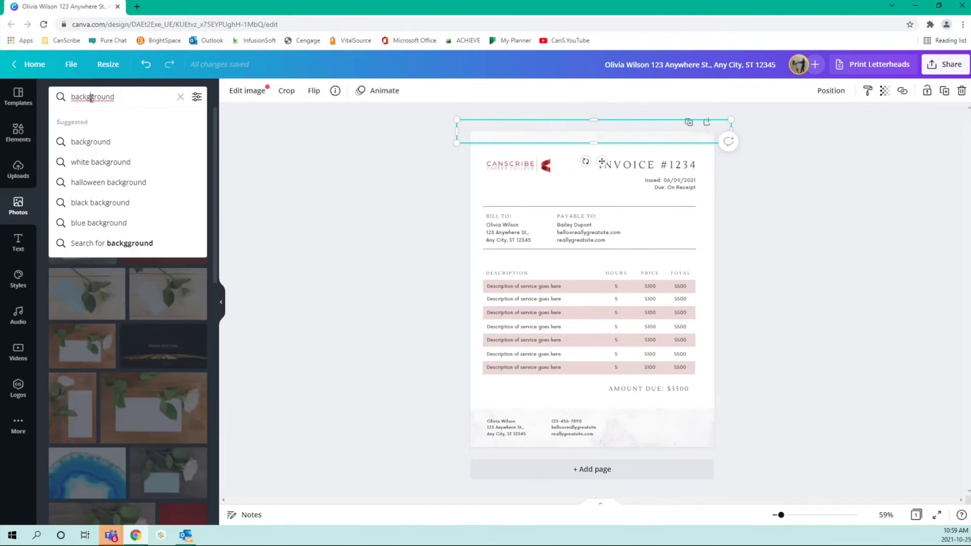
left_click(97, 143)
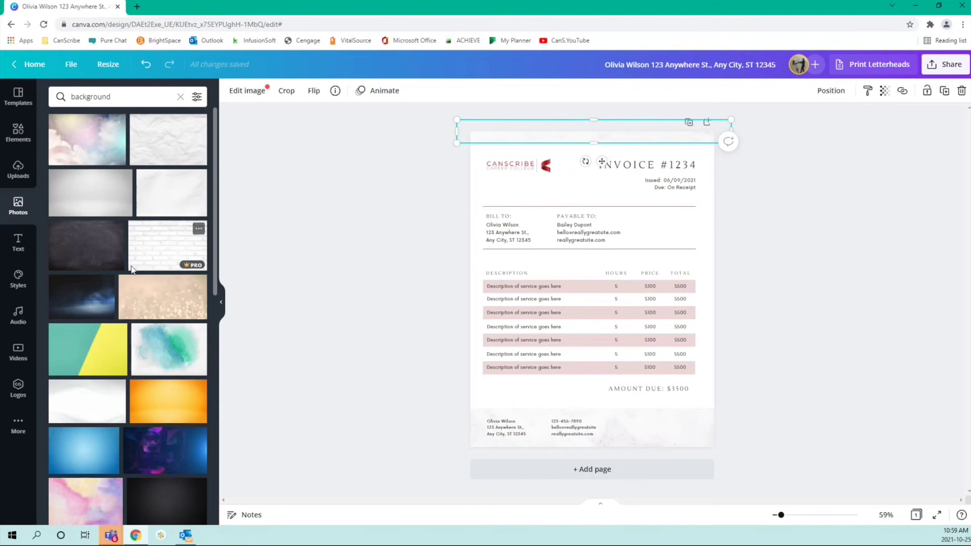
- Try the plain red gradient background photo in both the header strip and the footer strip of the invoice
scroll(132, 269, "down", 4)
scroll(132, 270, "down", 6)
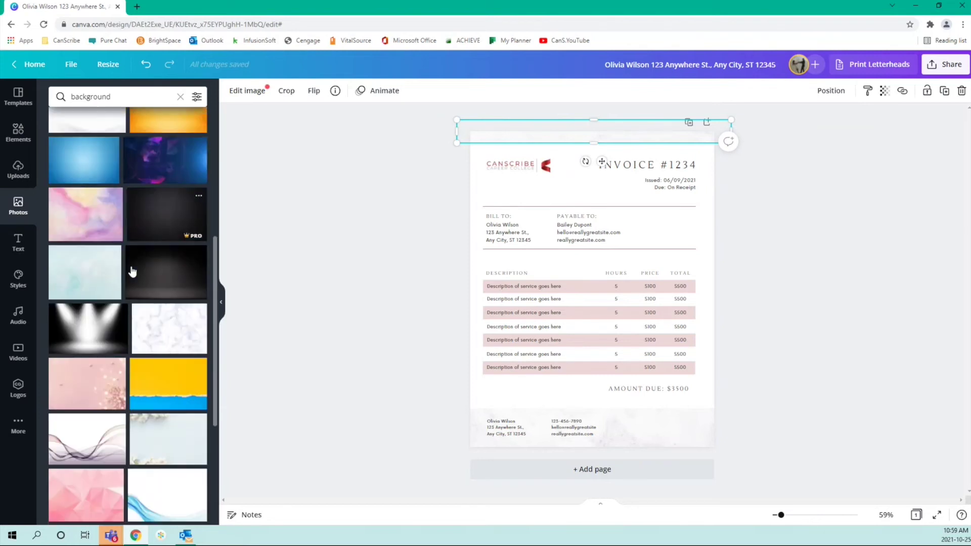
scroll(132, 271, "down", 1)
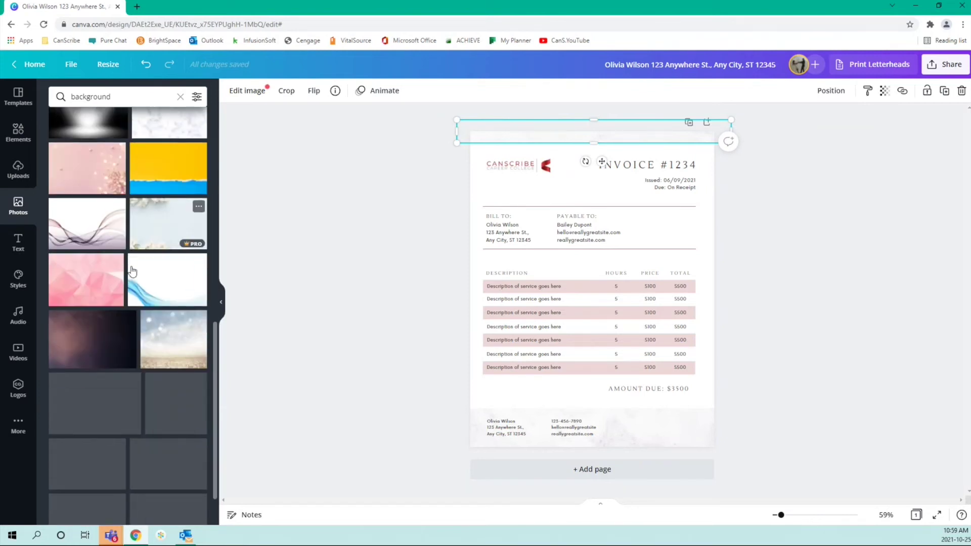
scroll(131, 271, "down", 6)
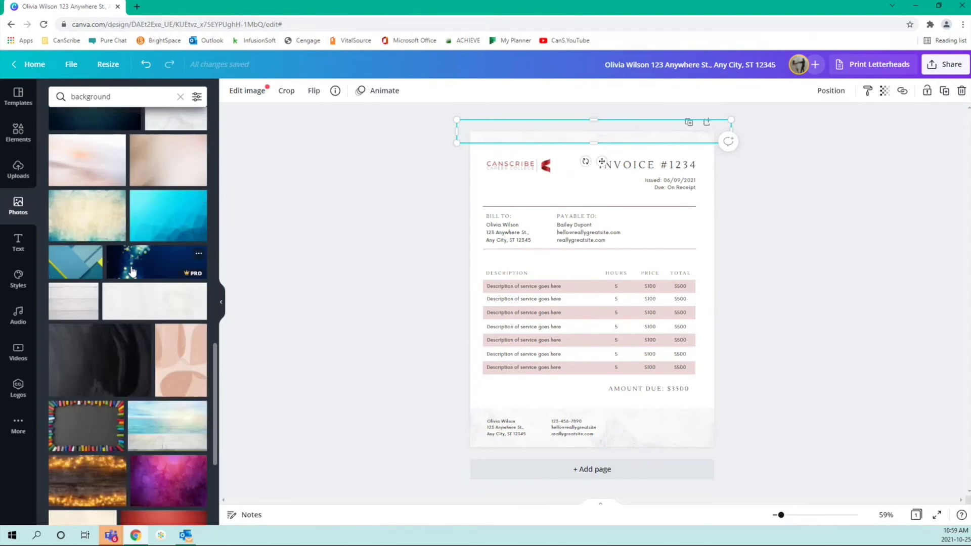
scroll(131, 271, "down", 2)
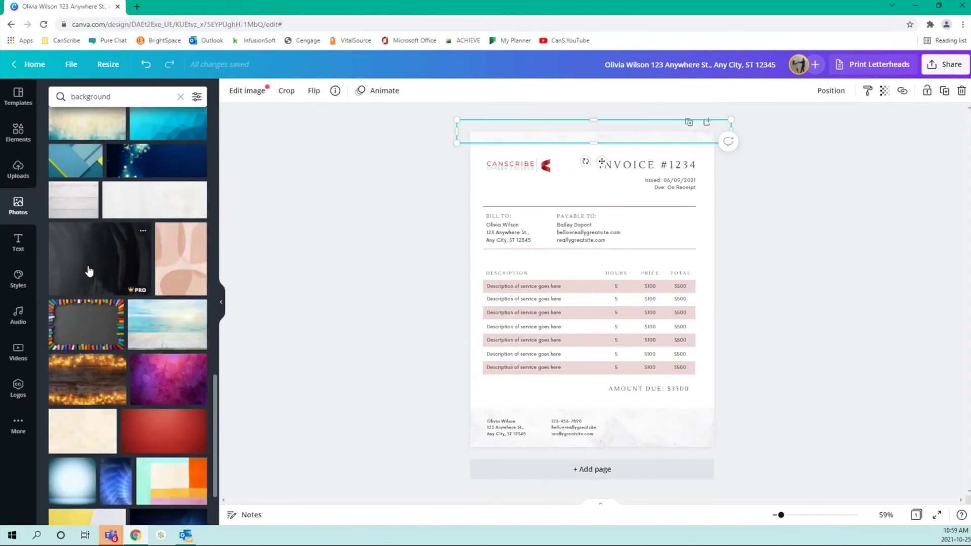
left_click_drag(144, 438, 499, 144)
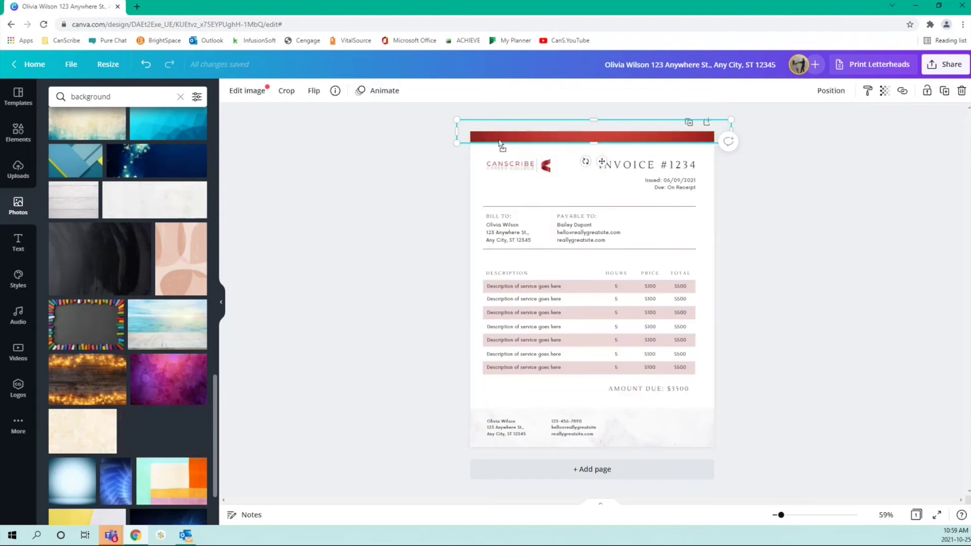
left_click_drag(141, 435, 474, 430)
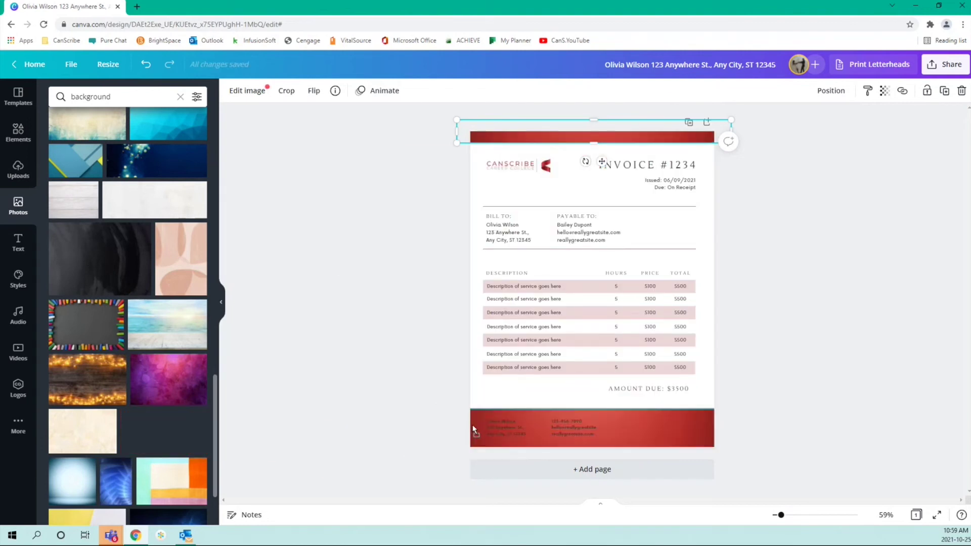
left_click(392, 426)
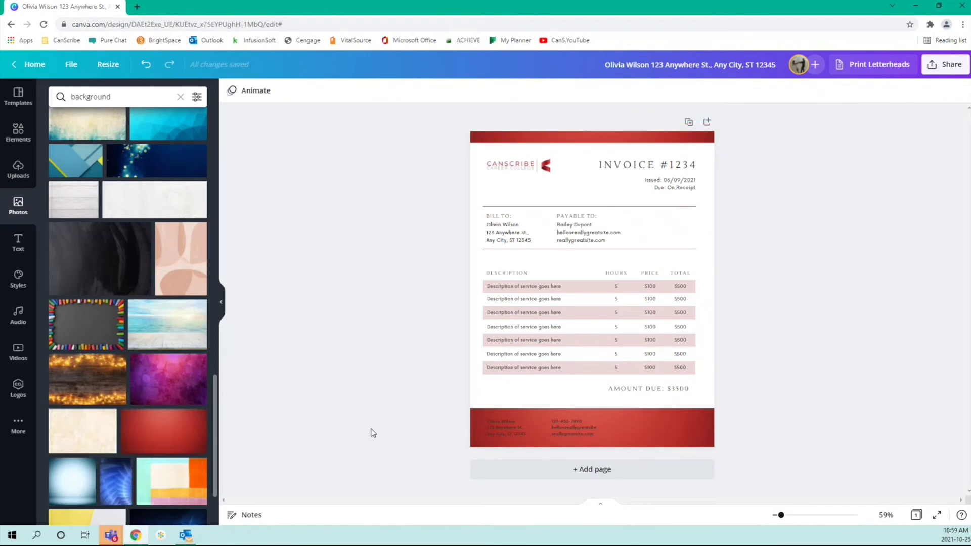
- Try the cream textured background photo in the footer and header strips in place of the red gradient
scroll(71, 404, "down", 4)
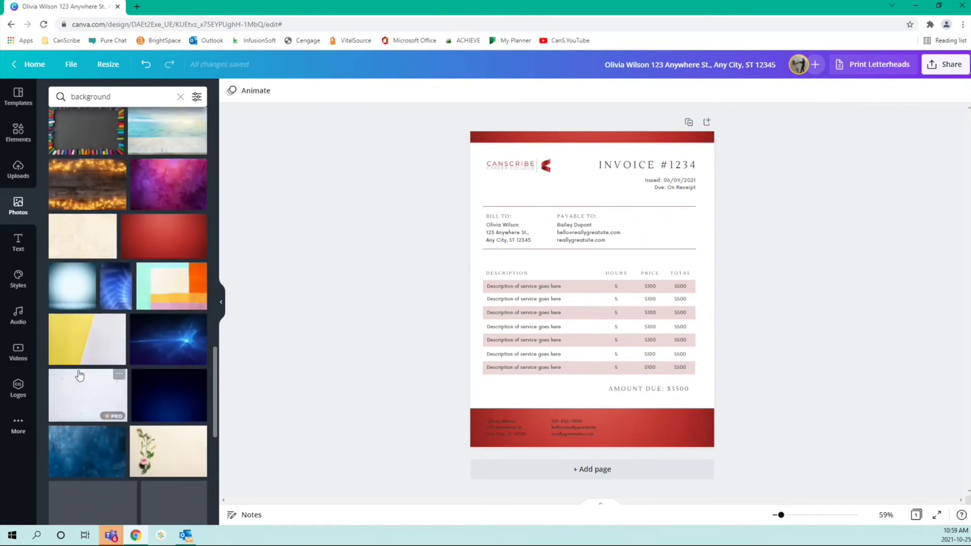
left_click_drag(106, 225, 474, 426)
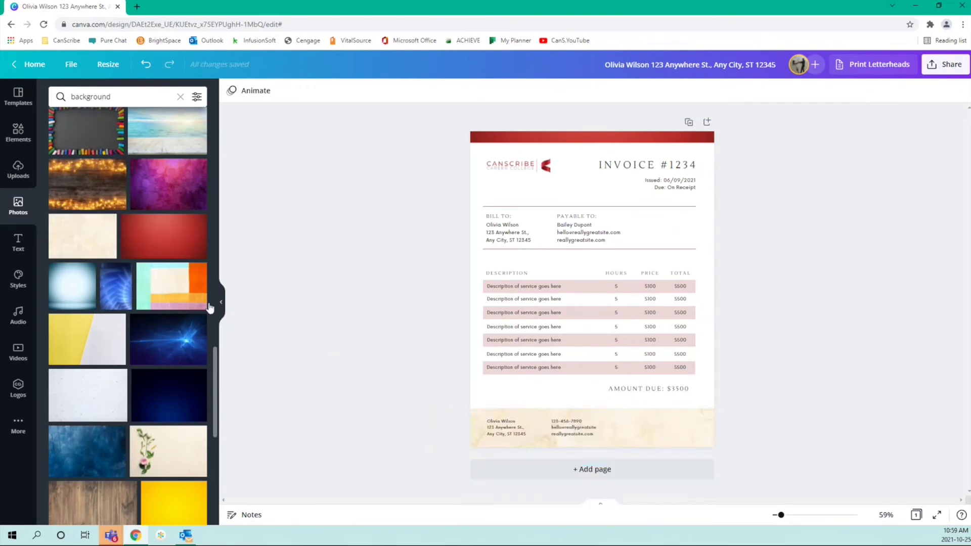
left_click_drag(65, 223, 469, 151)
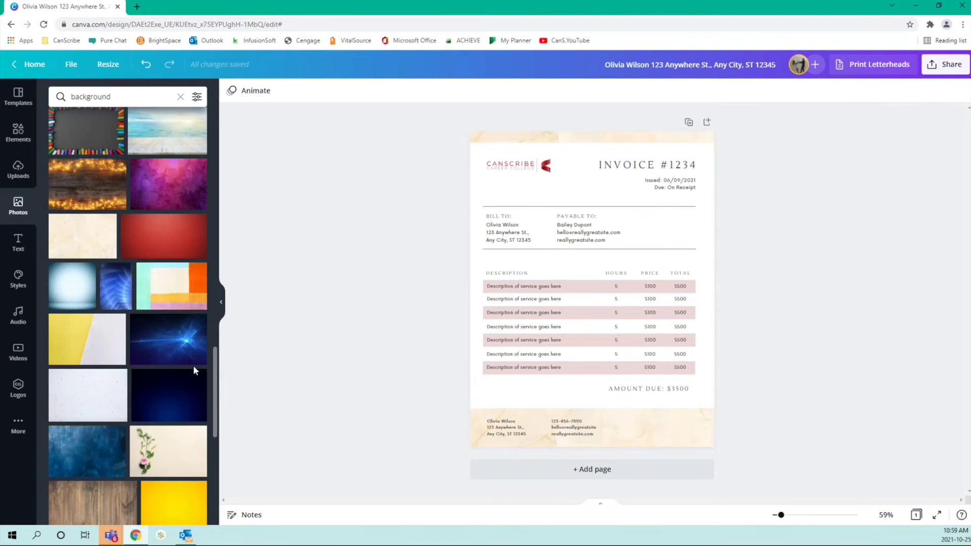
- Try the red-and-black texture and the brown wooden plank photo as fills for the header and footer strips
scroll(149, 374, "down", 5)
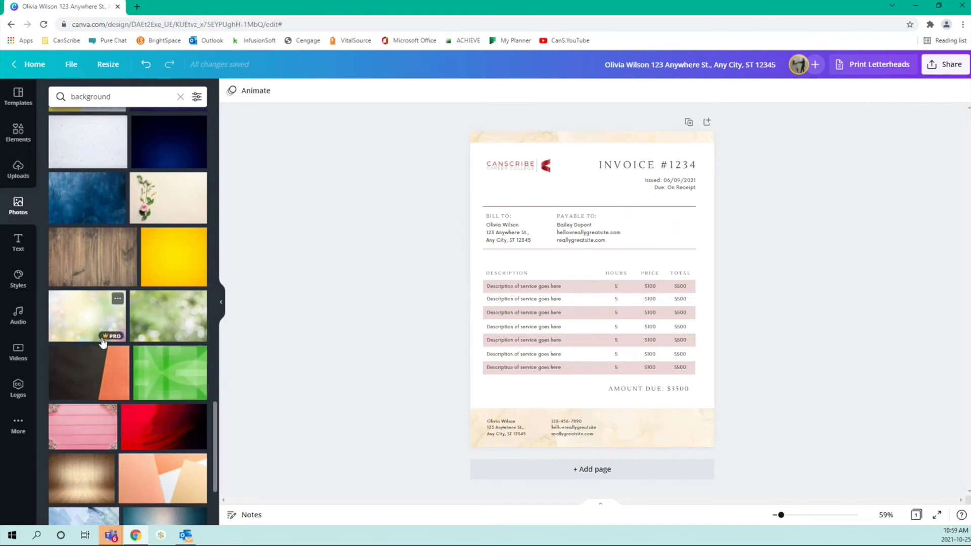
scroll(102, 343, "down", 1)
left_click_drag(167, 377, 477, 429)
left_click_drag(141, 369, 506, 139)
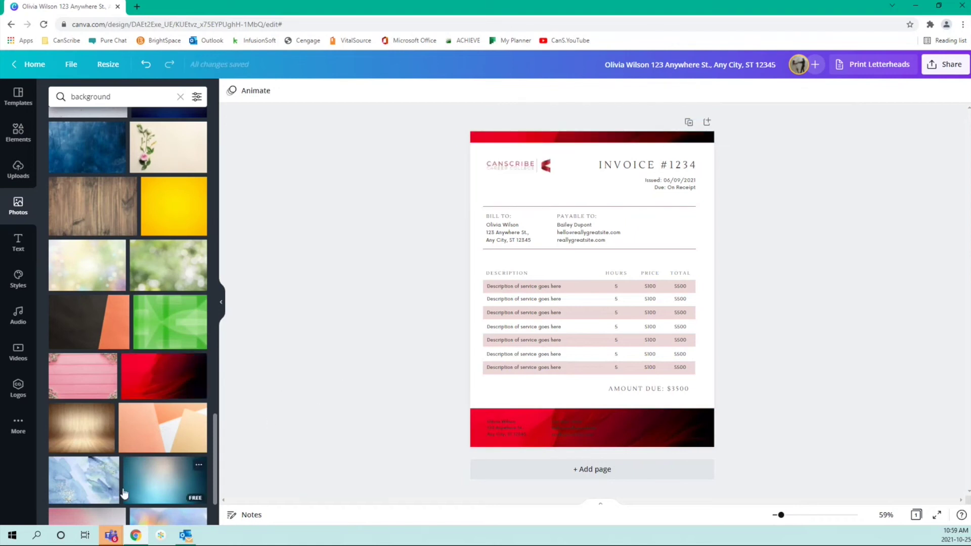
left_click_drag(104, 412, 485, 138)
left_click_drag(69, 433, 472, 431)
- Try the black-and-white wave photo in the header and footer strips and flip the footer image horizontally
scroll(89, 460, "down", 5)
scroll(89, 459, "down", 2)
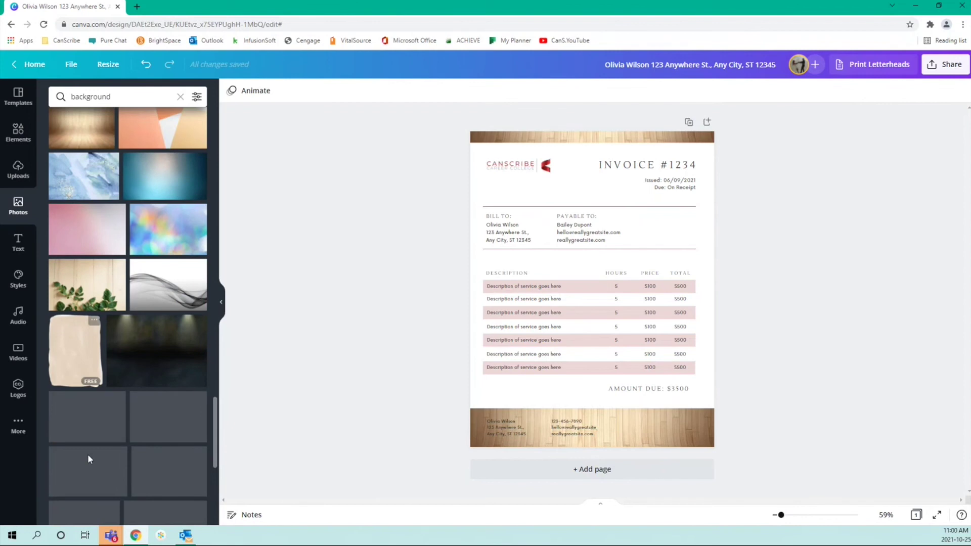
left_click_drag(156, 287, 509, 142)
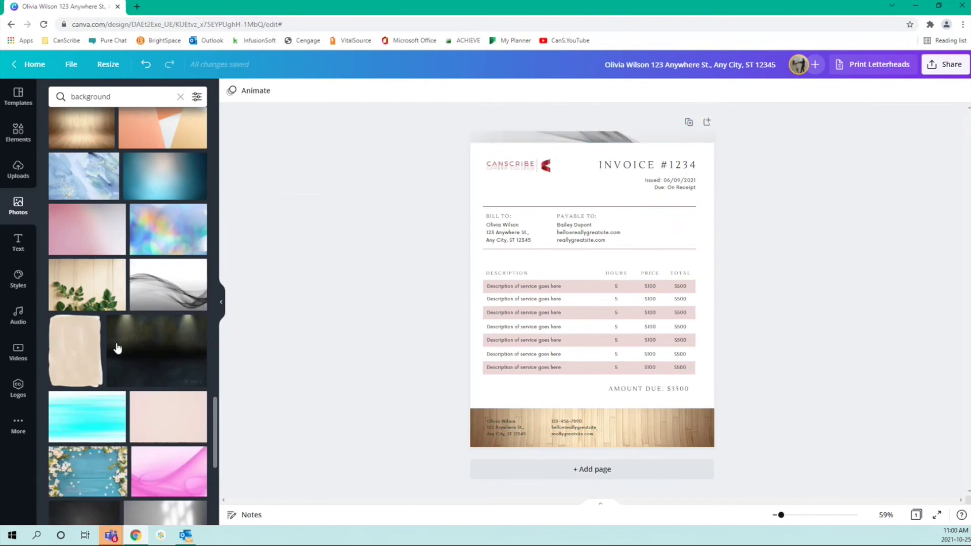
left_click_drag(167, 286, 470, 438)
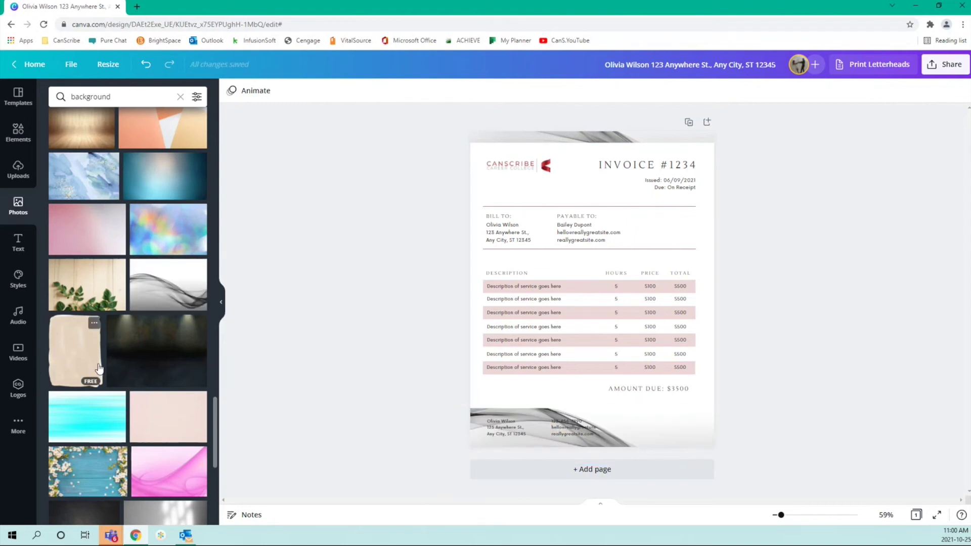
left_click(597, 429)
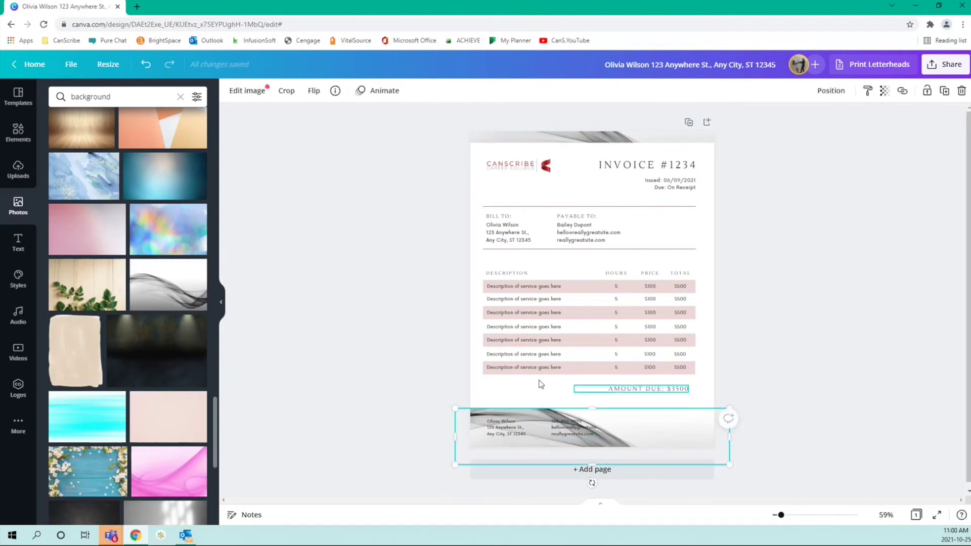
left_click(313, 91)
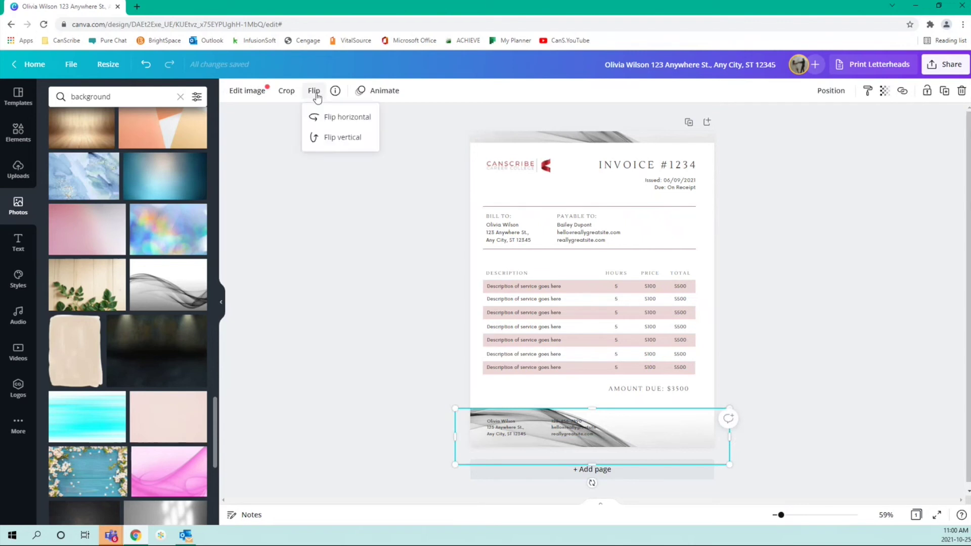
left_click(329, 118)
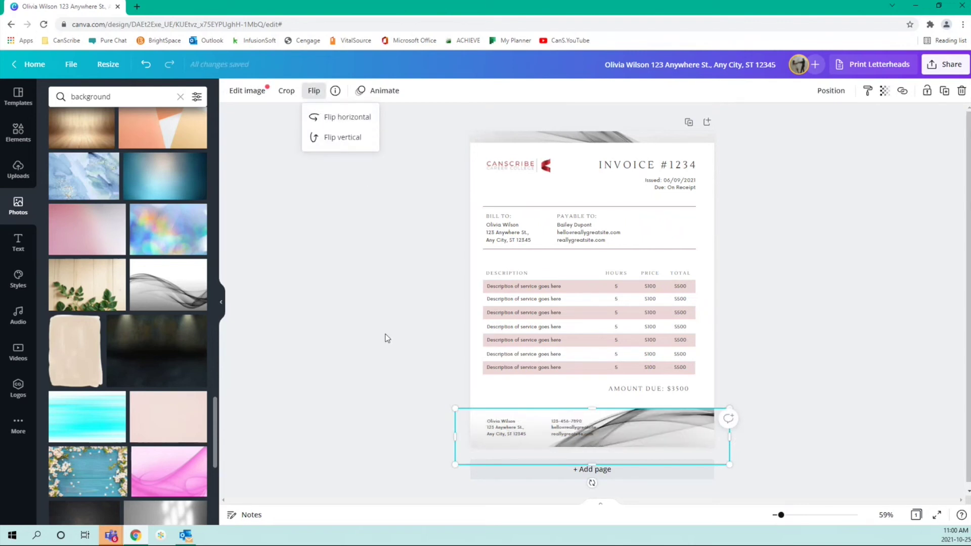
- Try the blue wood with blossoms photo and the rainbow wave photo as fills for the footer and header strips
left_click_drag(76, 470, 499, 438)
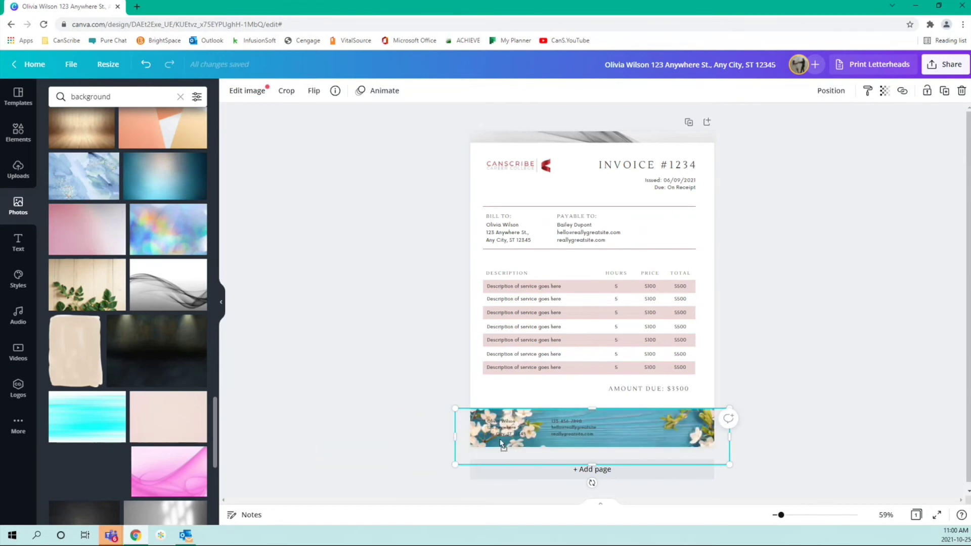
left_click_drag(88, 470, 536, 137)
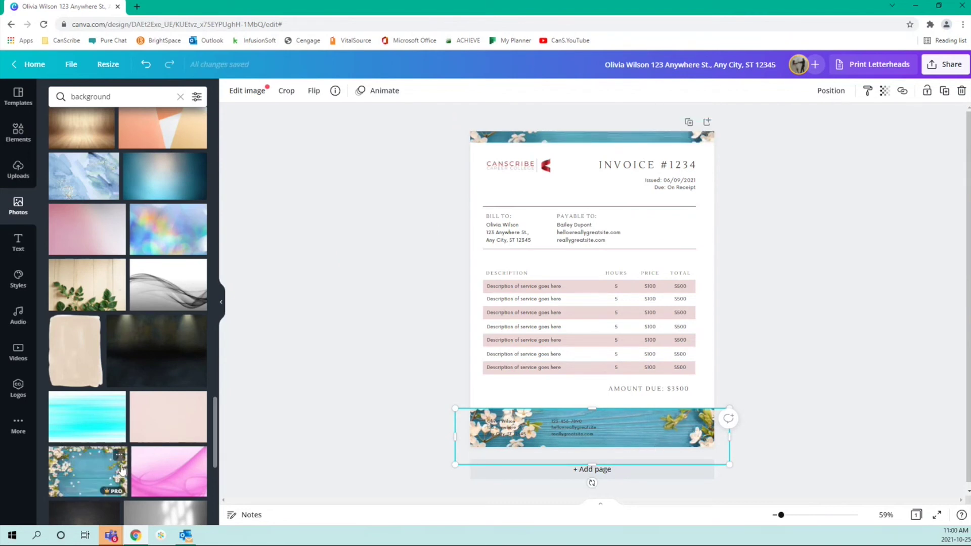
scroll(123, 453, "down", 3)
scroll(123, 454, "down", 2)
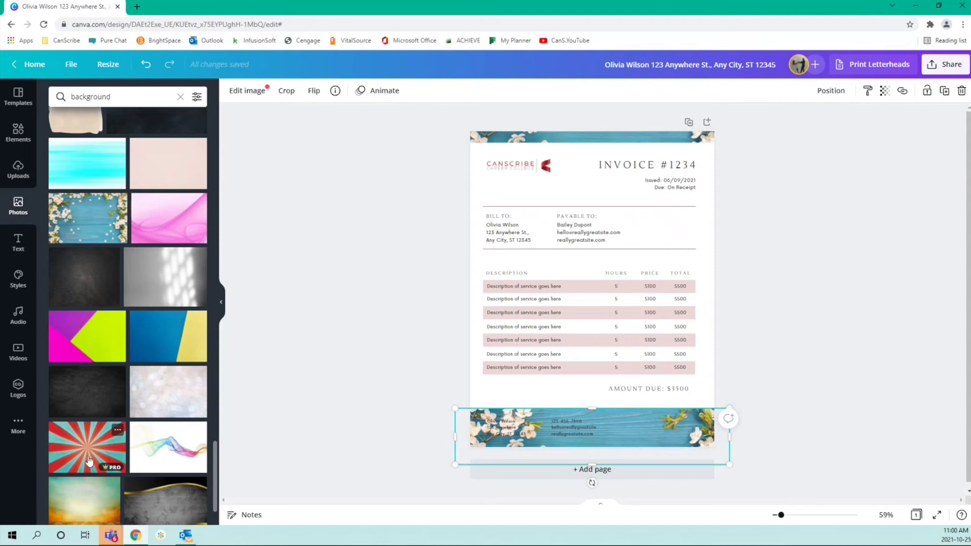
left_click_drag(168, 446, 631, 435)
left_click_drag(164, 445, 511, 136)
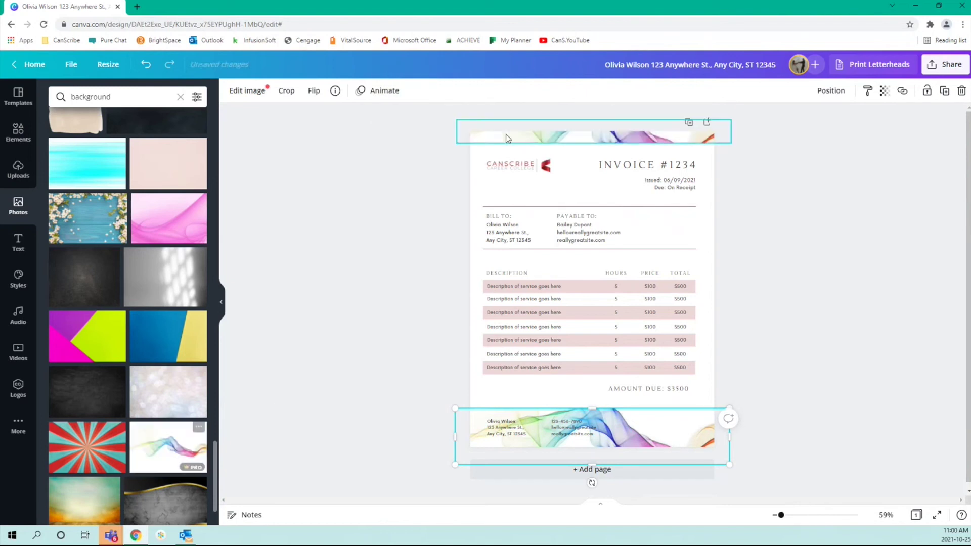
- Fill the footer and header strips with the light grey textured background photo and deselect them
scroll(83, 435, "down", 5)
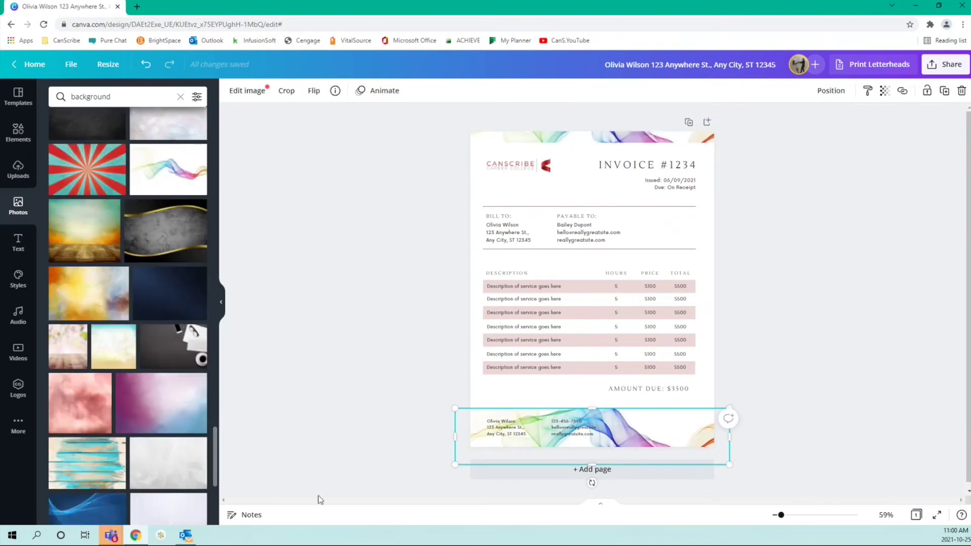
left_click_drag(157, 476, 506, 432)
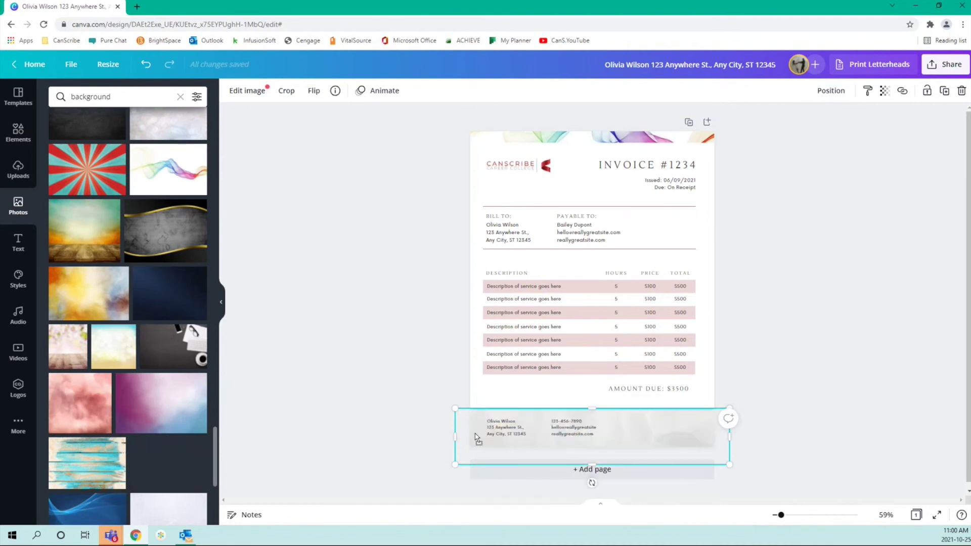
left_click_drag(168, 473, 527, 140)
left_click(405, 245)
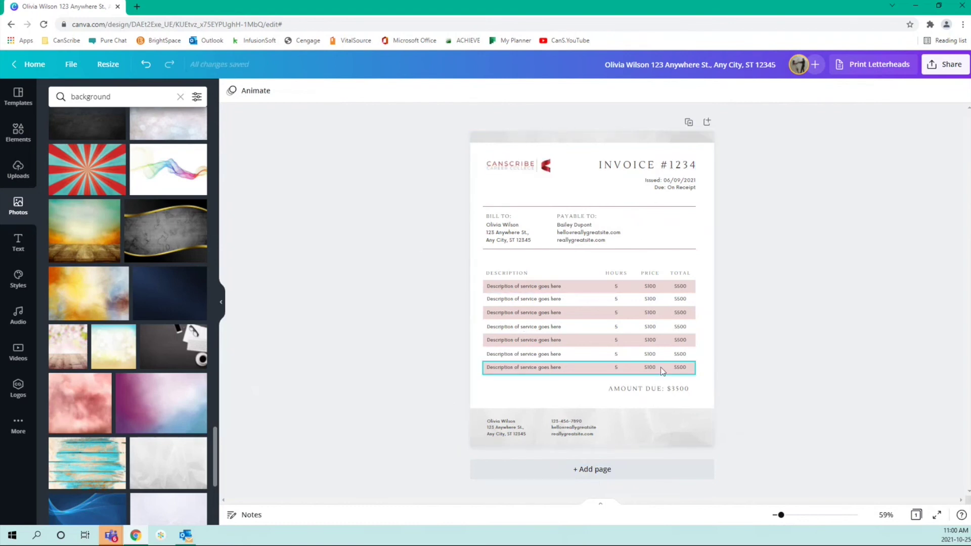
- Set the font of the price in the first service row to Libre Baskerville
left_click(656, 163)
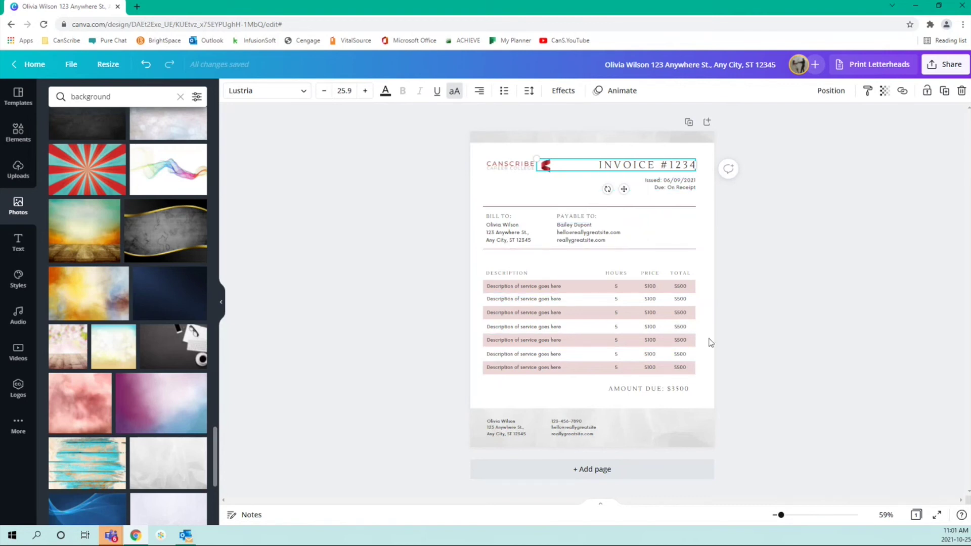
left_click(653, 369)
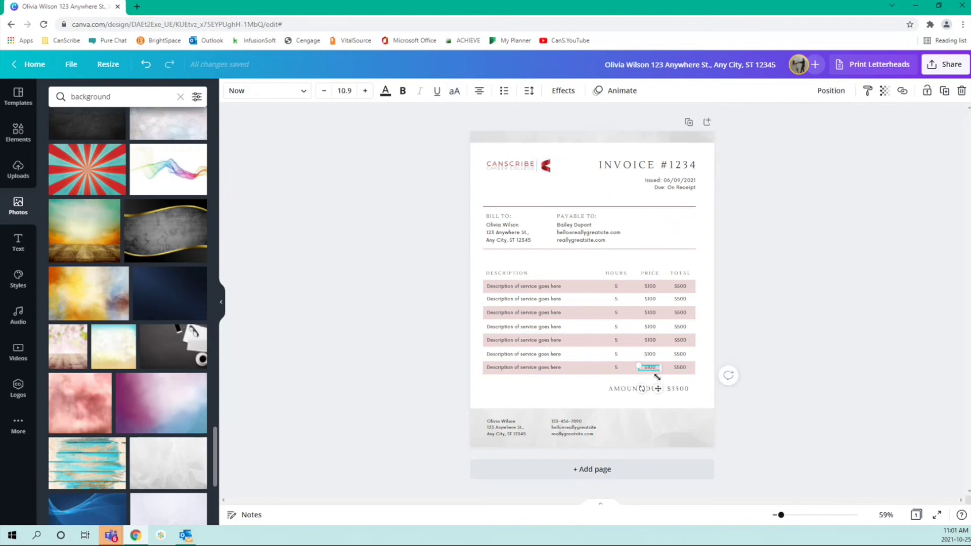
left_click(886, 514)
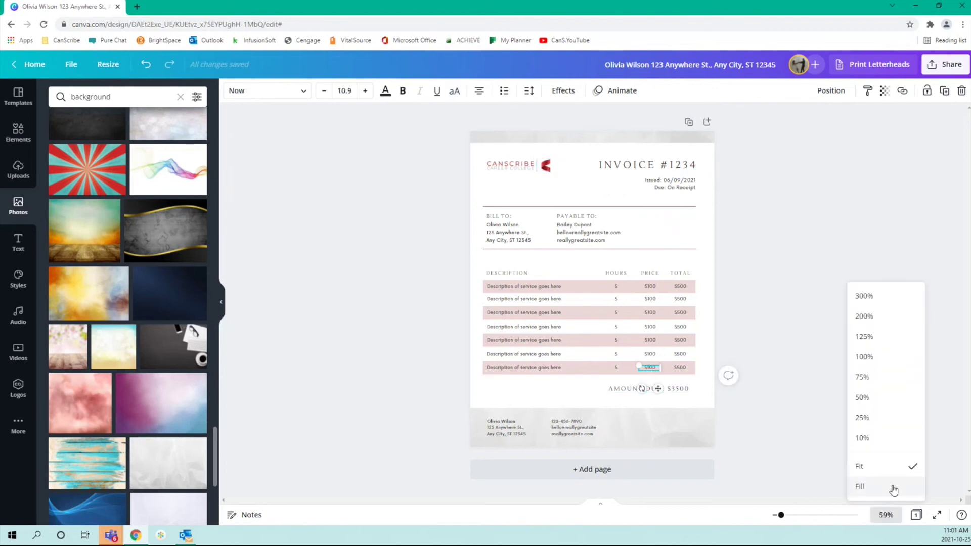
left_click(893, 491)
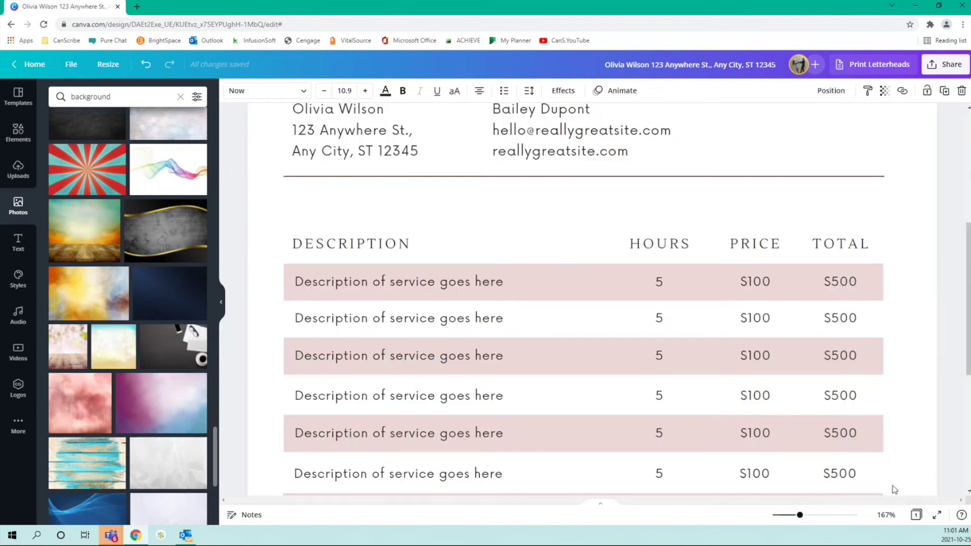
left_click(746, 287)
left_click(747, 285)
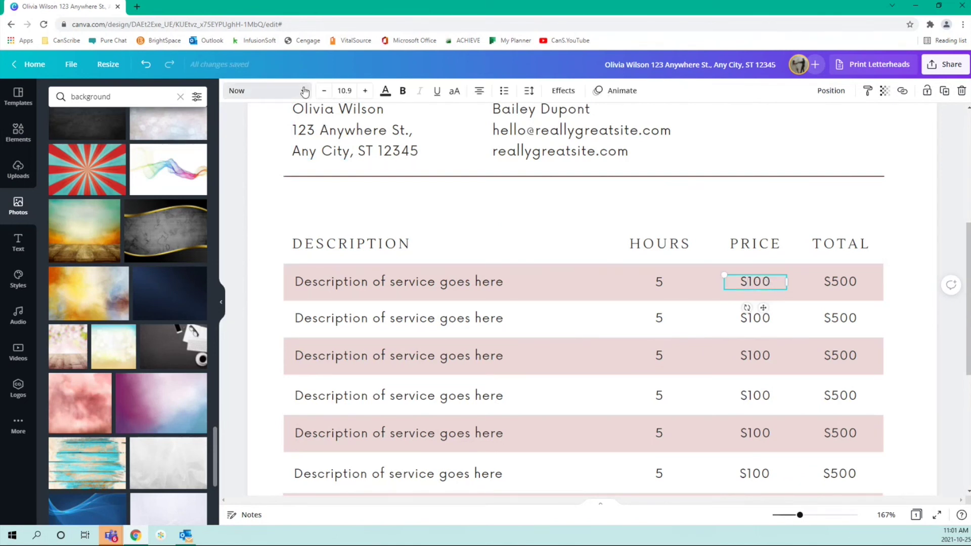
left_click(283, 91)
left_click(167, 223)
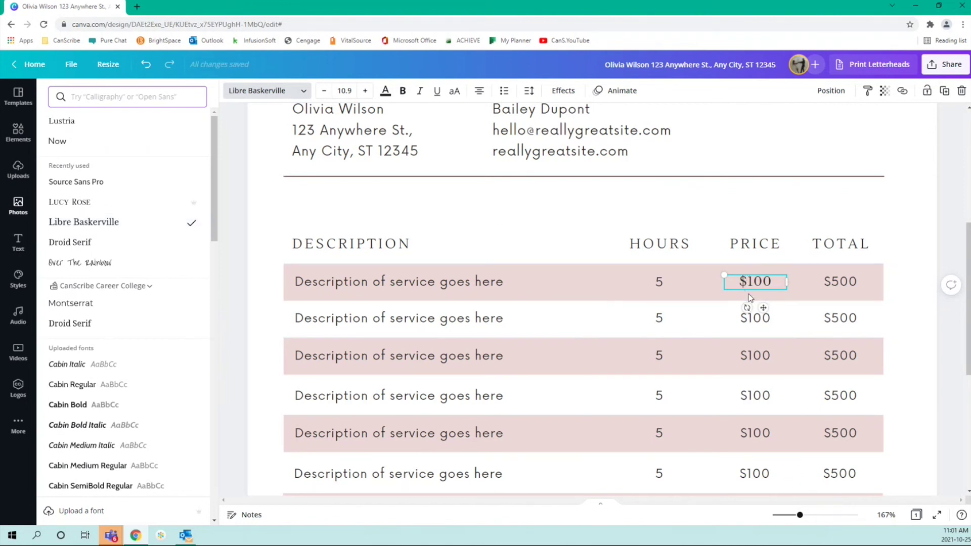
- Apply Libre Baskerville to the prices in the second and third service rows
left_click(758, 322)
left_click(102, 222)
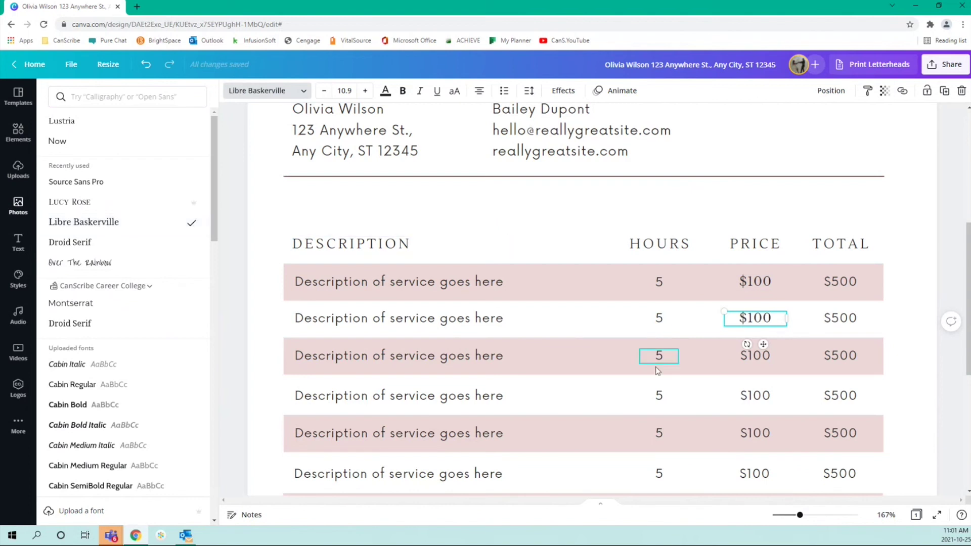
left_click(749, 358)
left_click(170, 234)
- Select the remaining prices and all totals, hours and descriptions in the service rows together and set their font to Libre Baskerville
left_click(781, 402)
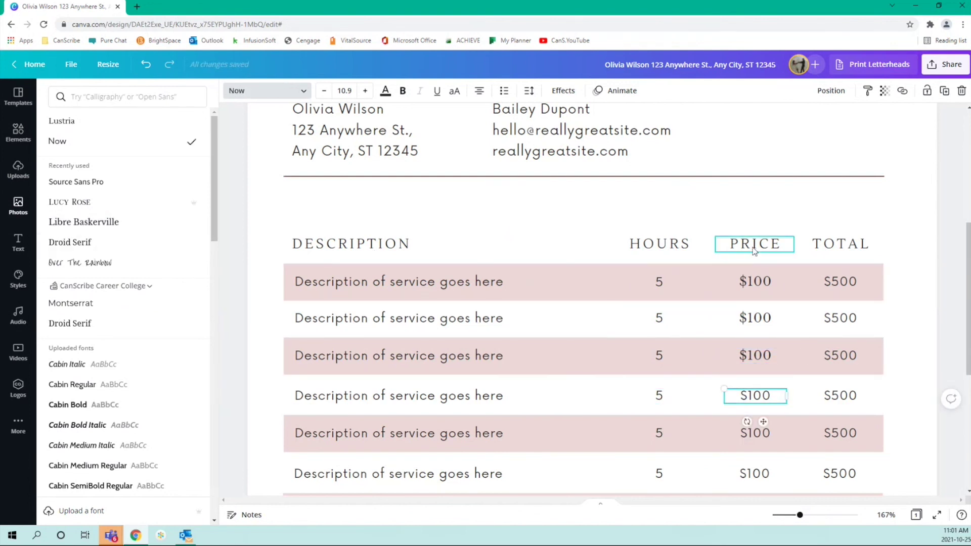
scroll(812, 285, "down", 2)
left_click(759, 331, "shift")
left_click(766, 372, "shift")
left_click(756, 409, "shift")
left_click(842, 409, "shift")
left_click(852, 374, "shift")
left_click(854, 333, "shift")
left_click(854, 295, "shift")
left_click(854, 258, "shift")
left_click(853, 220, "shift")
left_click(853, 182, "shift")
left_click(663, 182, "shift")
left_click(668, 222, "shift")
left_click(666, 256, "shift")
left_click(668, 298, "shift")
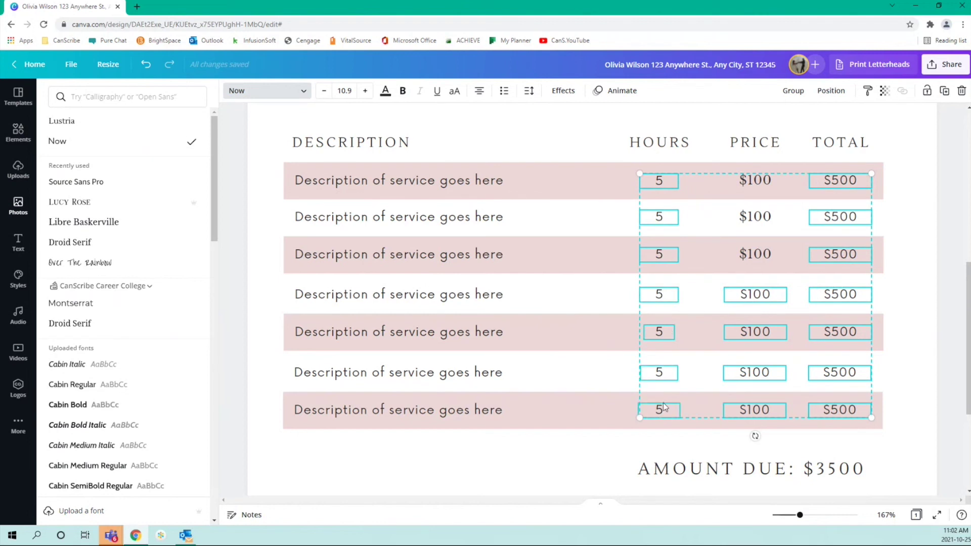
left_click(412, 410, "shift")
left_click(420, 378, "shift")
left_click(418, 338, "shift")
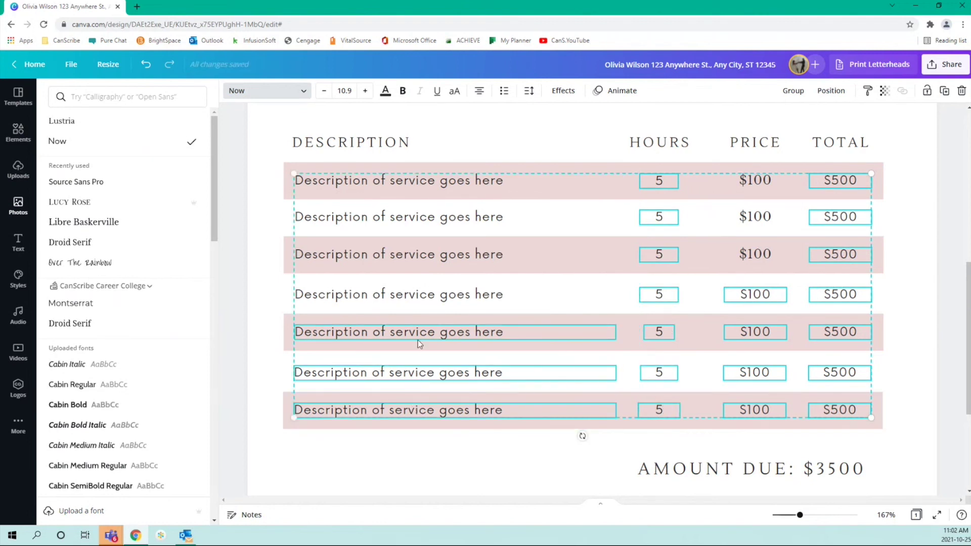
left_click(424, 297, "shift")
left_click(427, 257, "shift")
left_click(429, 219, "shift")
left_click(433, 190, "shift")
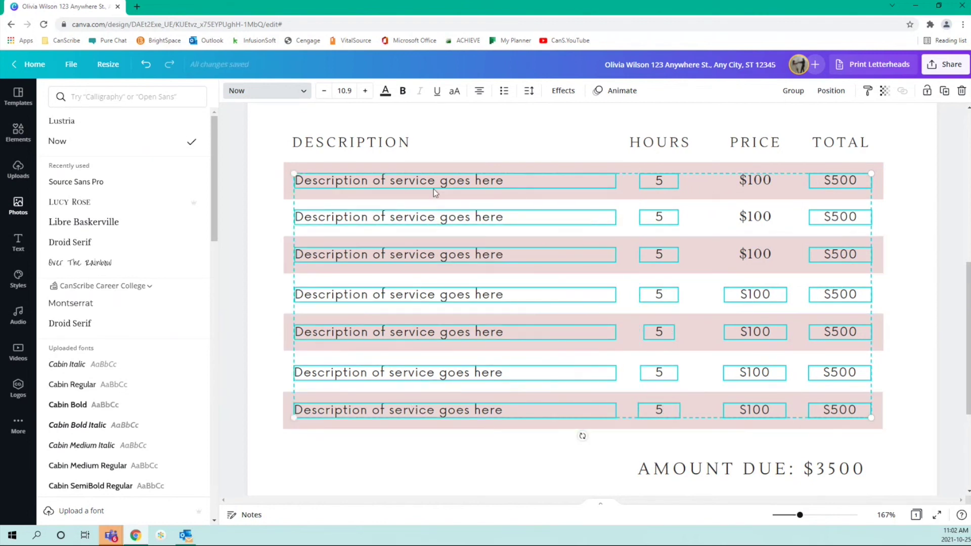
left_click(105, 226)
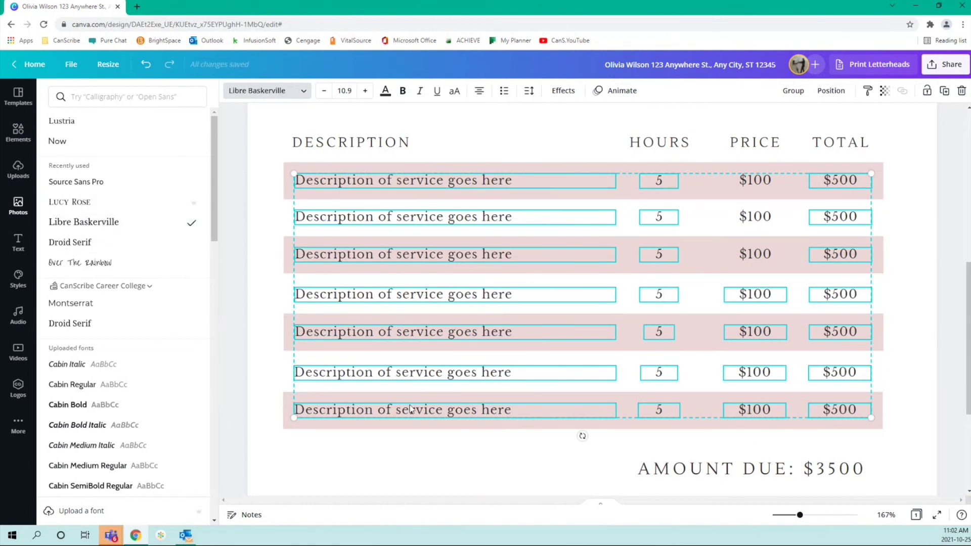
left_click(546, 452)
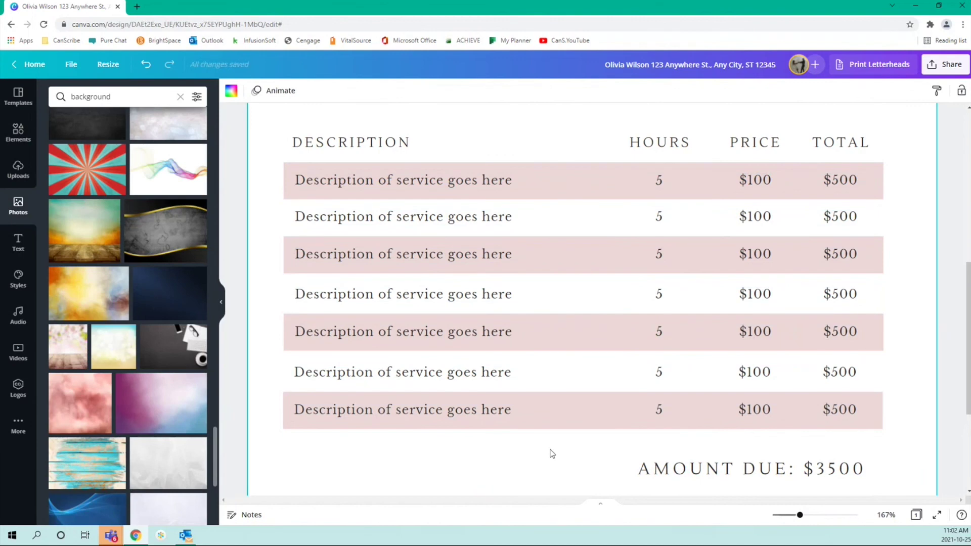
- Set the Bill To details, the Payable To details and the issued/due date text to Libre Baskerville
scroll(552, 453, "up", 7)
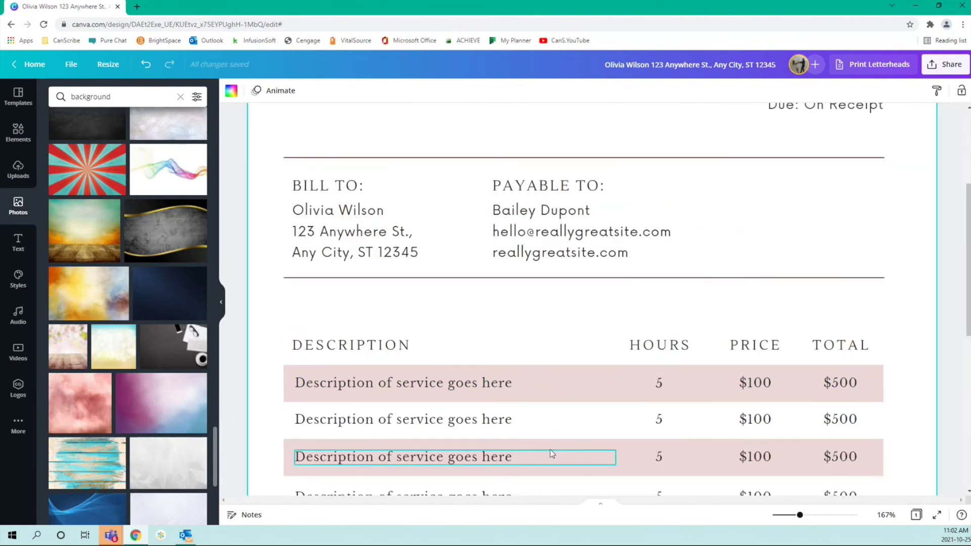
scroll(552, 453, "down", 7)
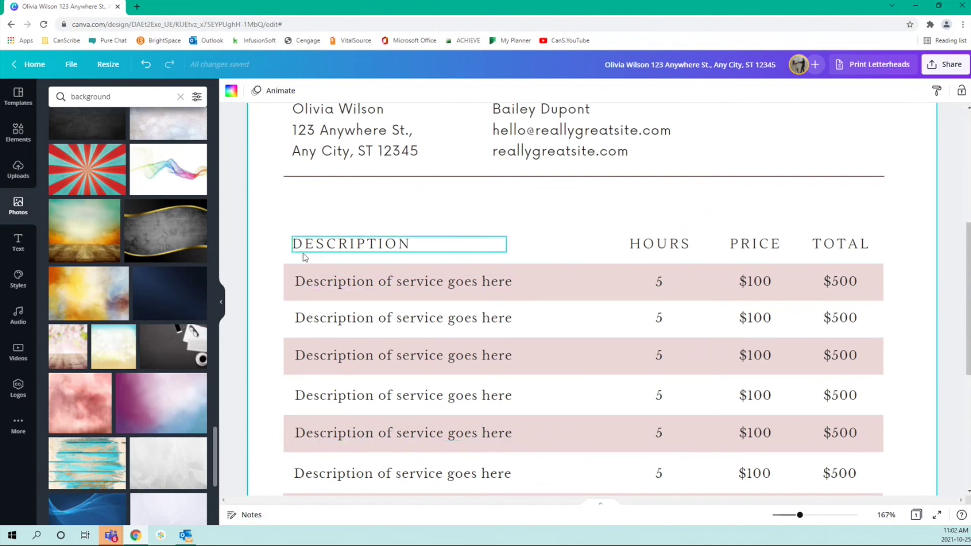
left_click(363, 141)
scroll(481, 211, "up", 4)
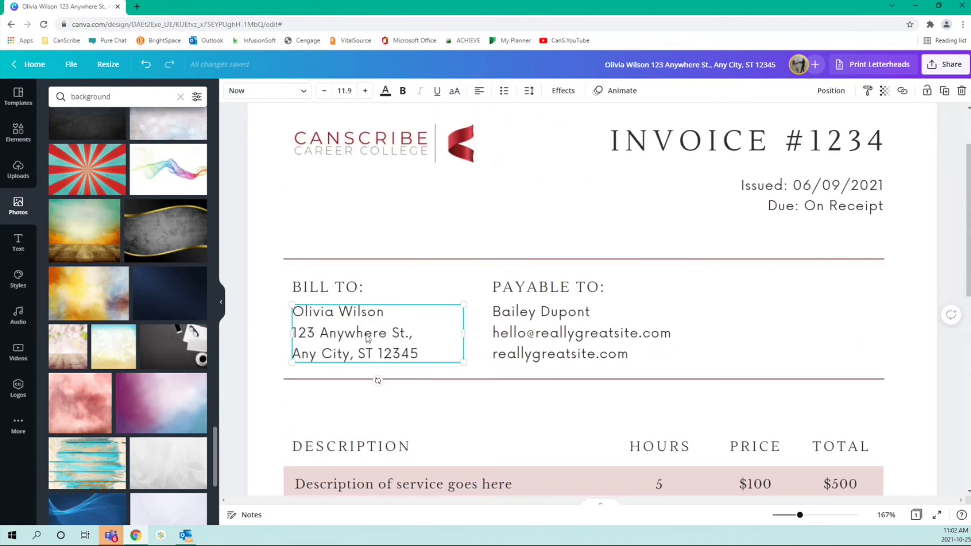
left_click(267, 92)
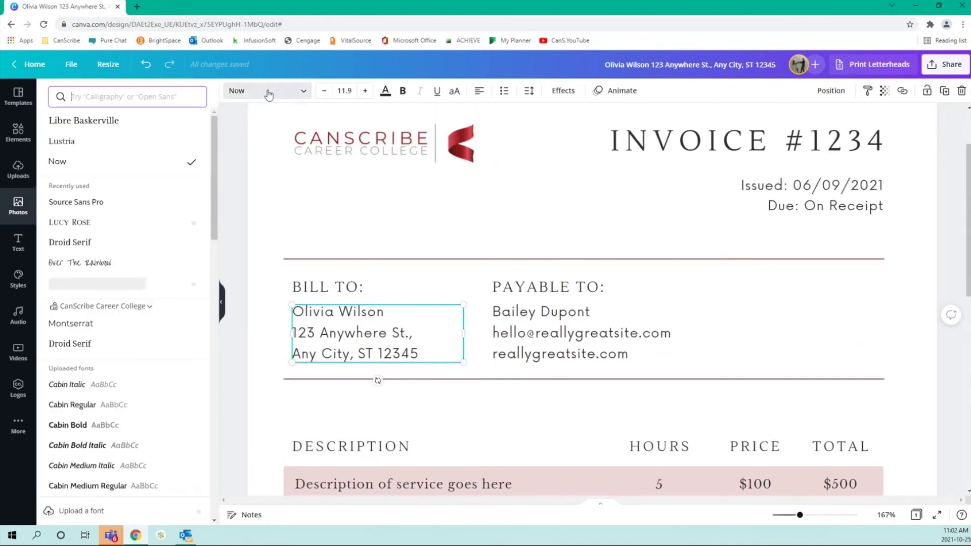
left_click(120, 123)
left_click(555, 361)
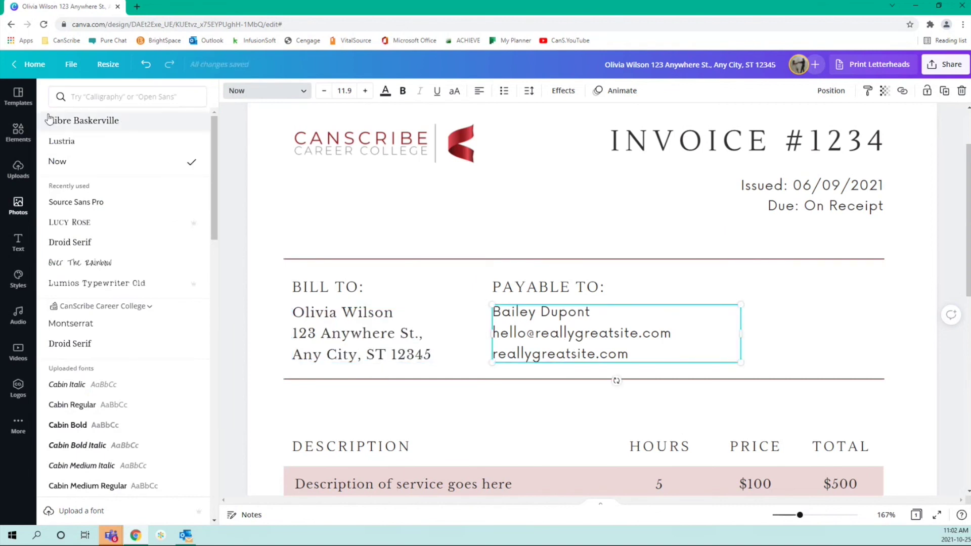
left_click(63, 120)
left_click(780, 202)
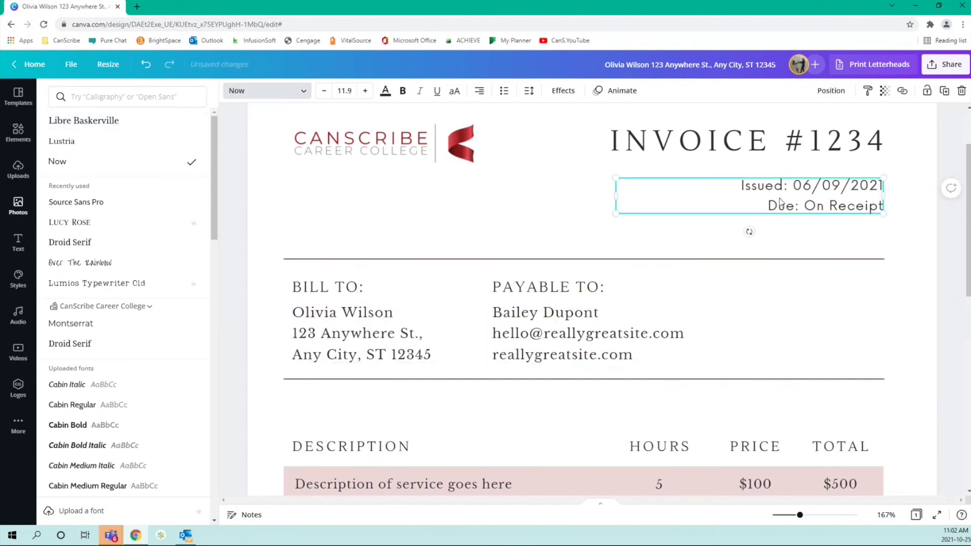
left_click(135, 120)
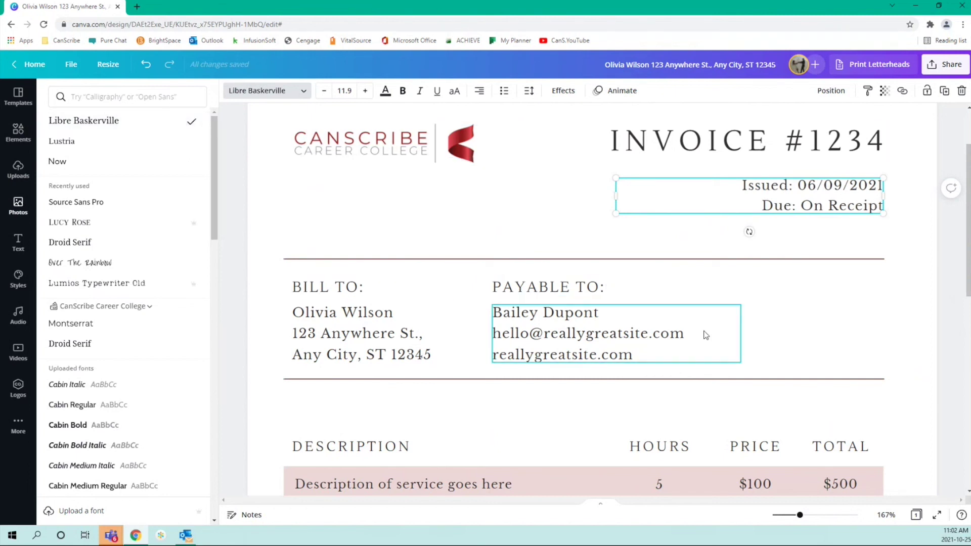
- Change both contact text blocks in the footer to Libre Baskerville
scroll(706, 335, "down", 1)
scroll(705, 334, "down", 7)
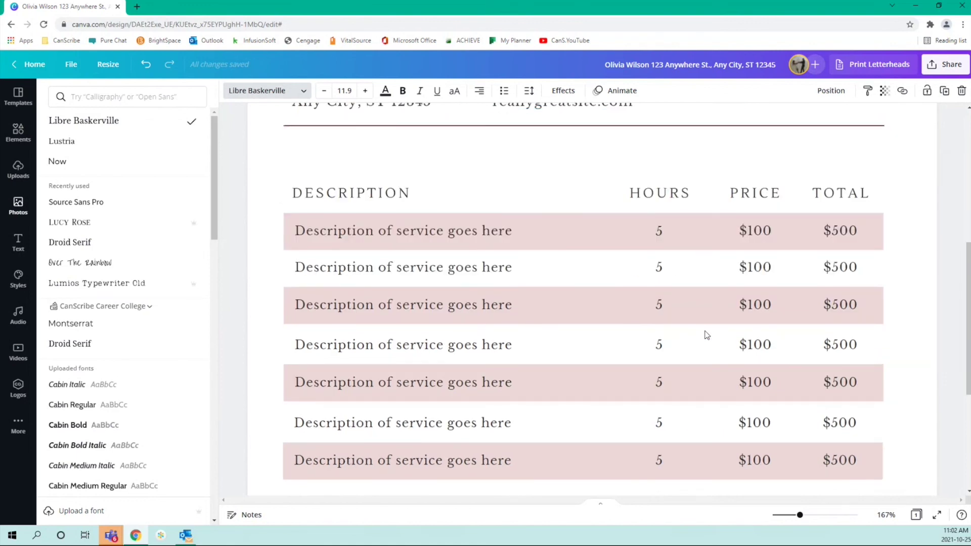
scroll(706, 335, "down", 2)
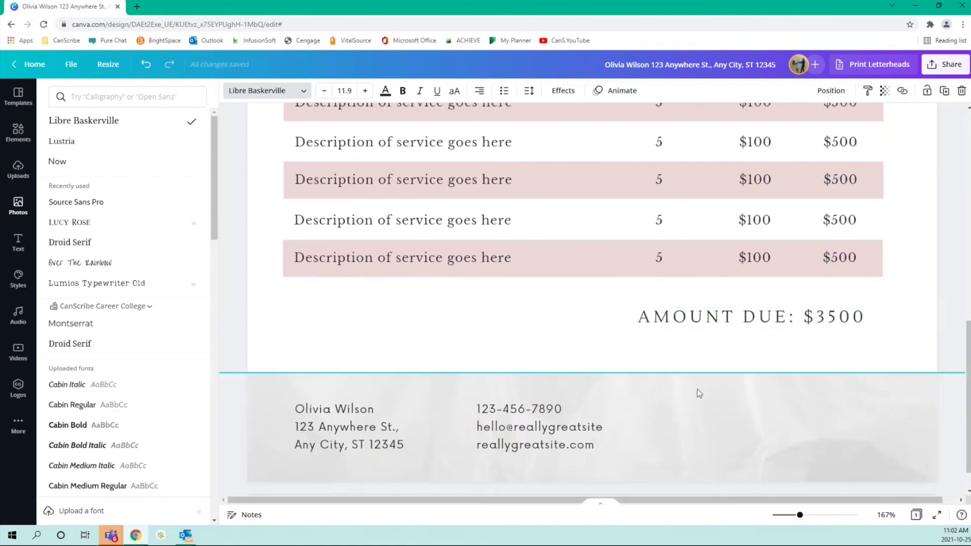
left_click(346, 430)
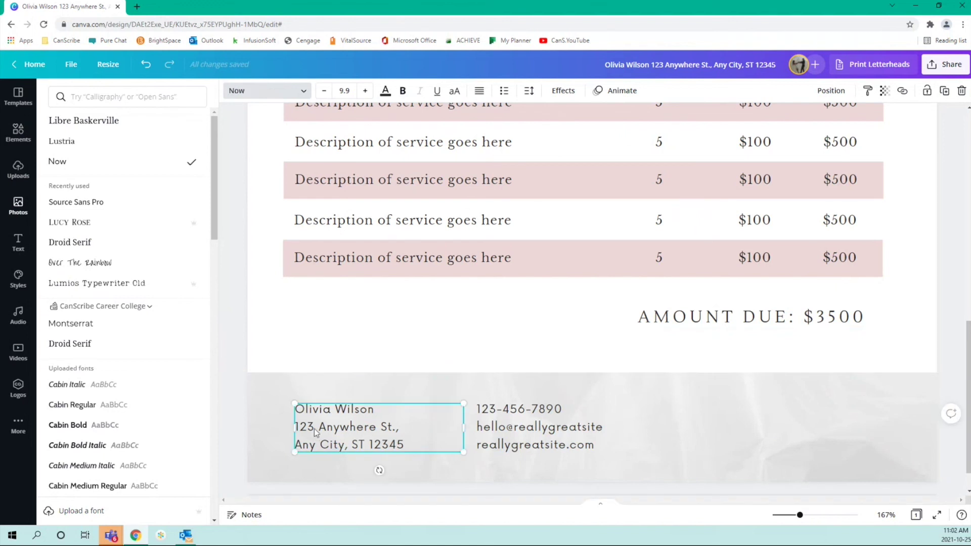
left_click(119, 123)
left_click(506, 427)
left_click(71, 120)
left_click(805, 422)
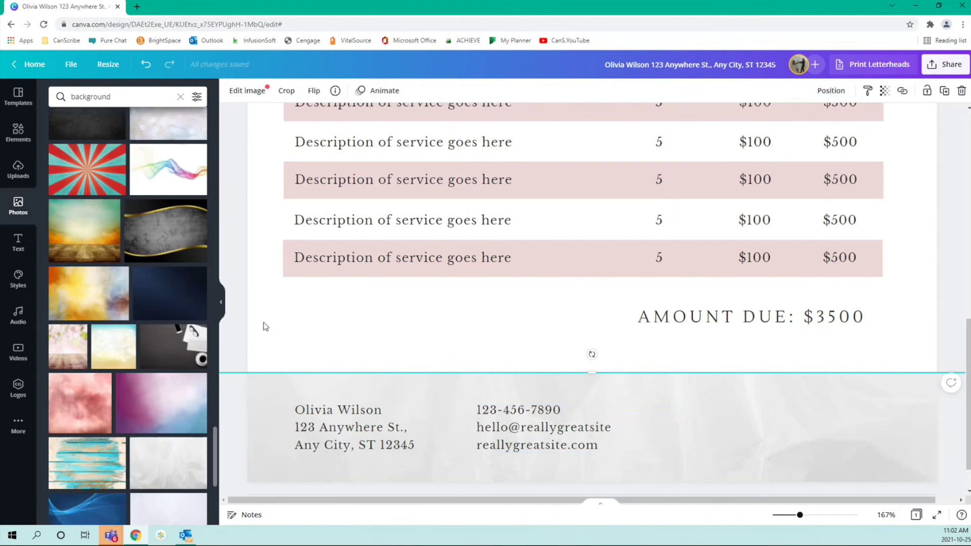
- Hide the side panel, zoom the page to about 74% and review the whole invoice design
left_click(223, 303)
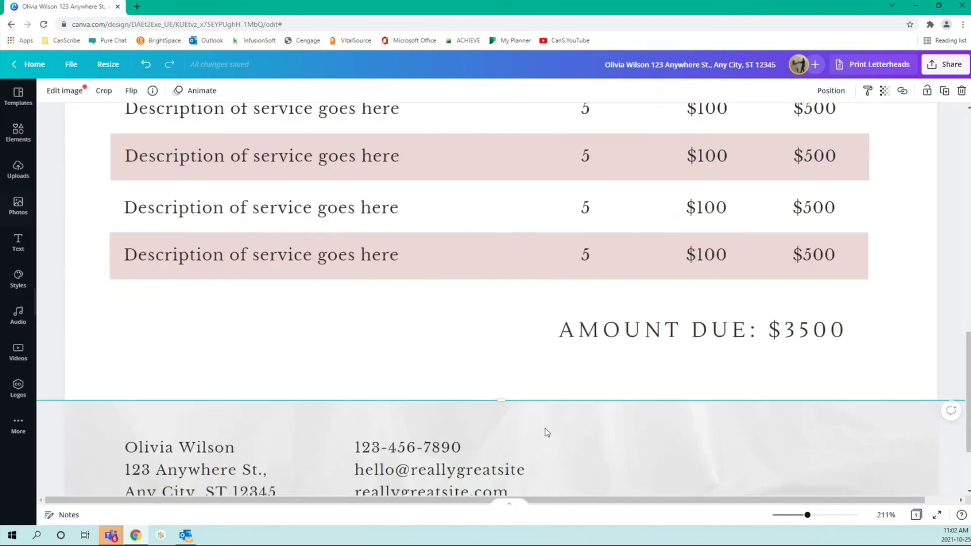
left_click(886, 515)
left_click(884, 466)
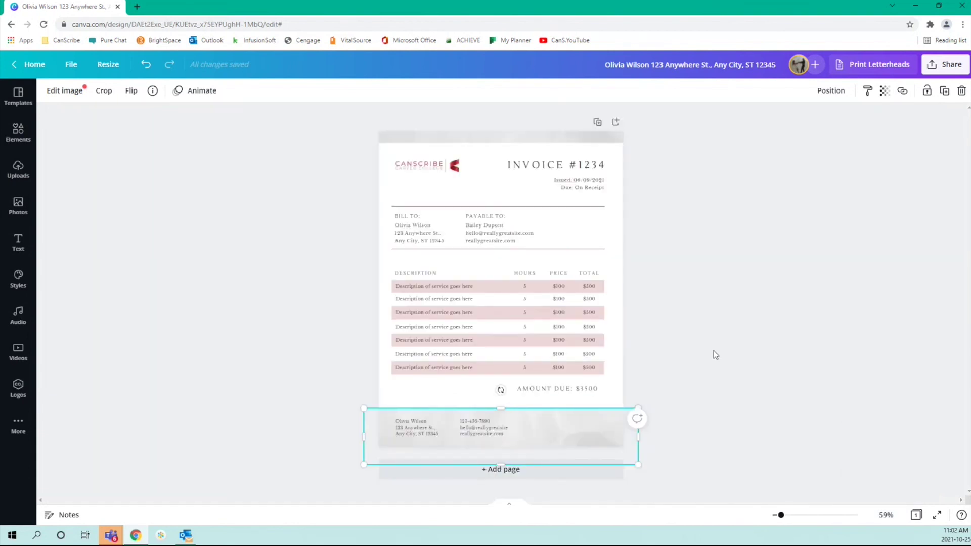
left_click(738, 368)
left_click(781, 516)
left_click_drag(782, 515, 783, 516)
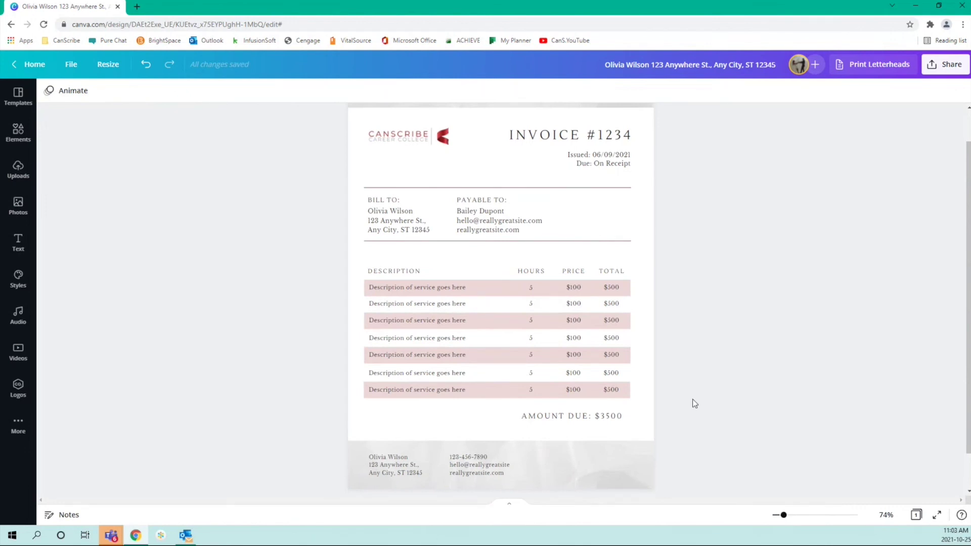
scroll(692, 403, "down", 1)
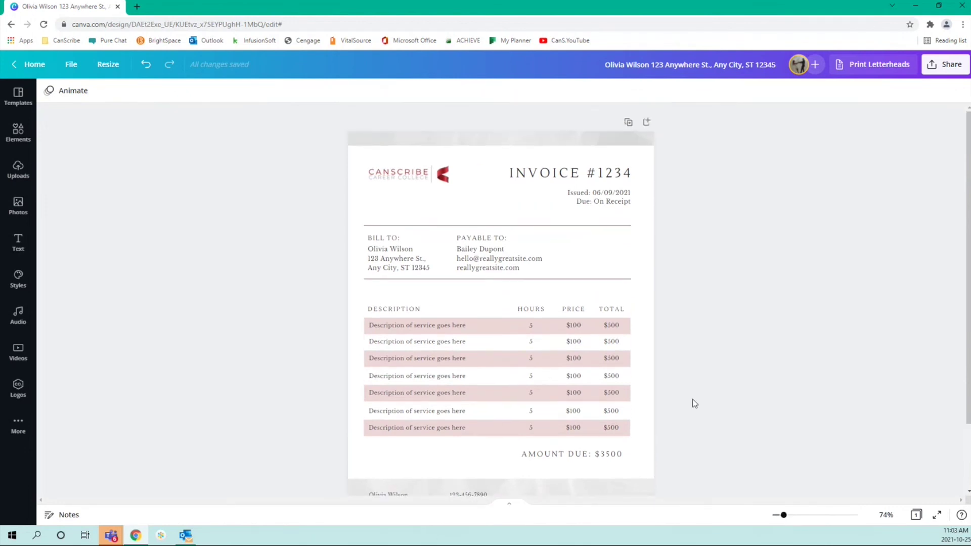
scroll(694, 403, "up", 1)
scroll(693, 399, "down", 3)
scroll(692, 399, "up", 2)
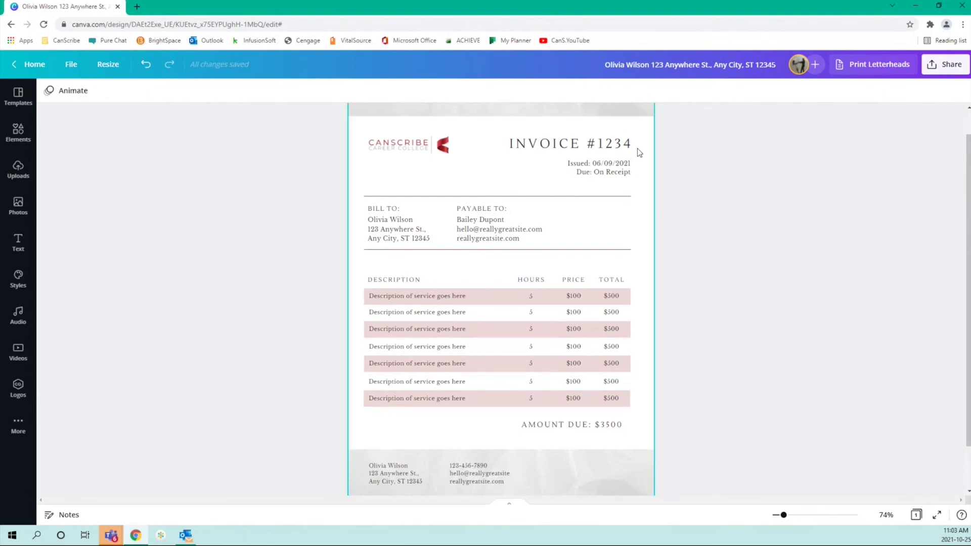
- Search photos for "background" and fill the header and footer strips with the smooth off-white textured photo
left_click(638, 469)
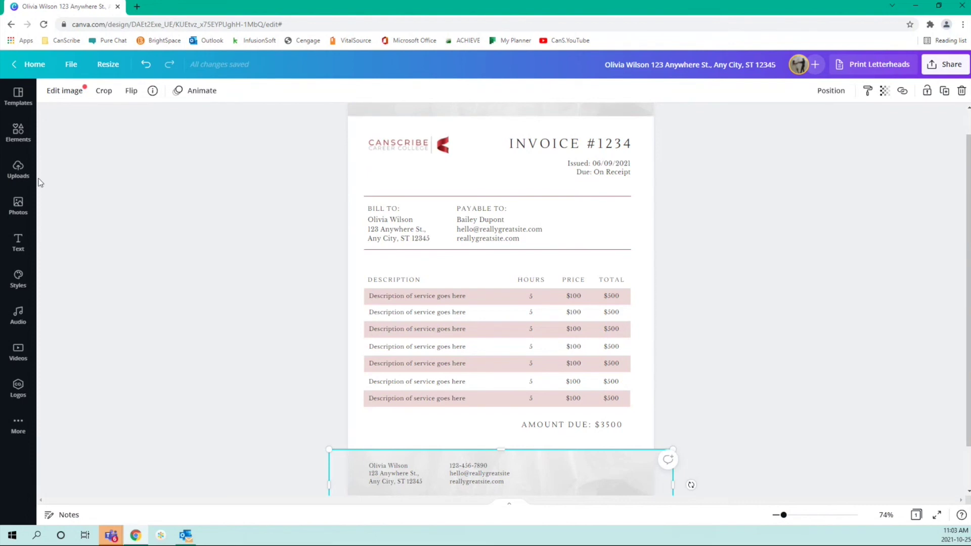
left_click(25, 200)
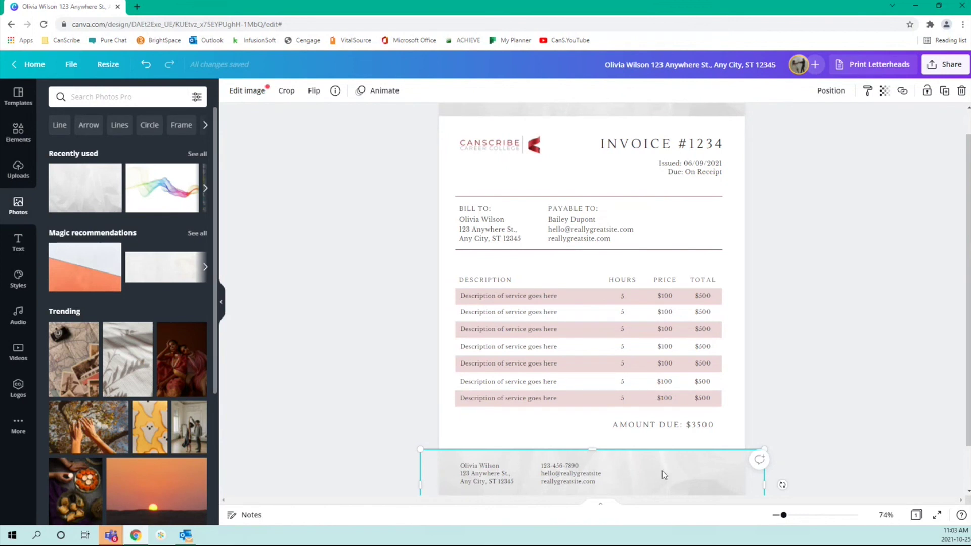
left_click(109, 96)
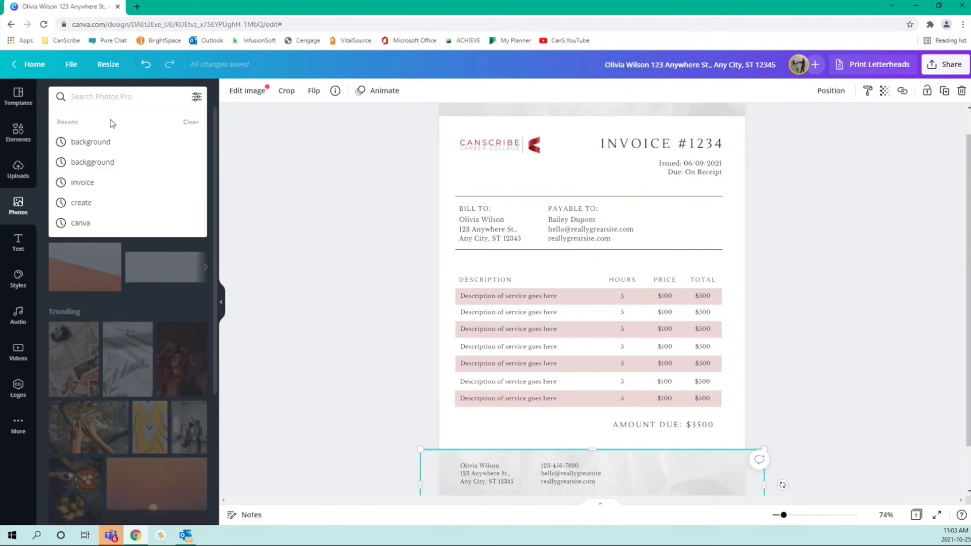
left_click(115, 141)
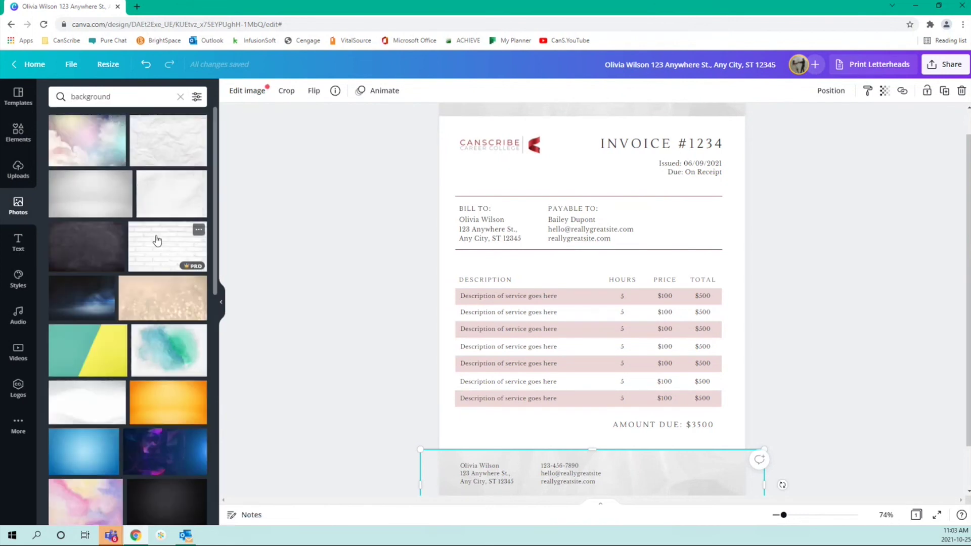
left_click_drag(158, 204, 450, 116)
left_click_drag(172, 194, 607, 477)
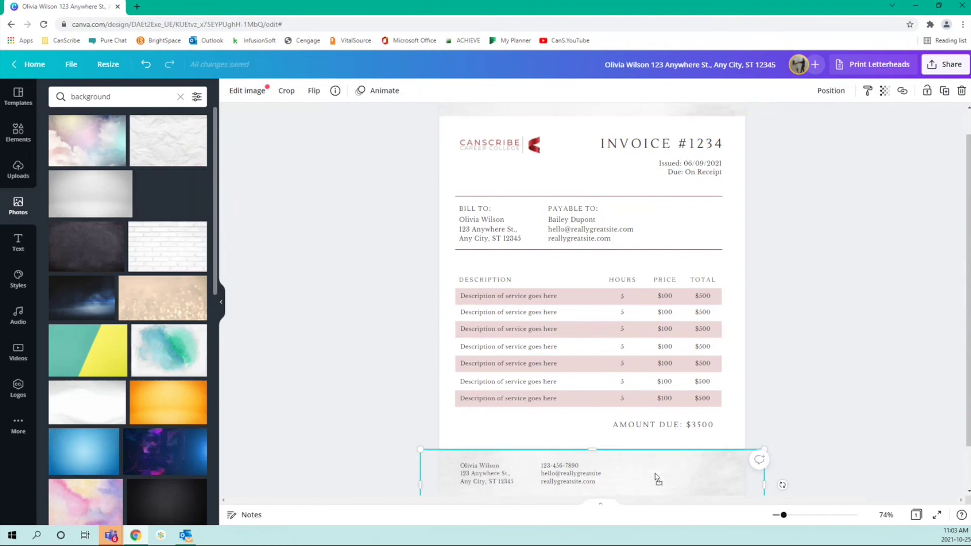
left_click(838, 405)
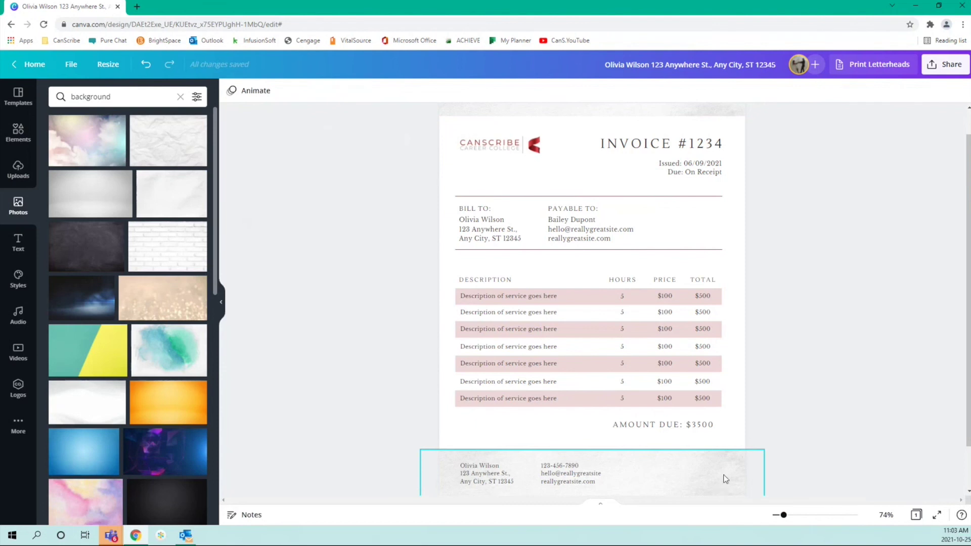
- Try the white brick photo in the header and footer strips and the grey gradient photo in the footer
left_click_drag(158, 248, 457, 141)
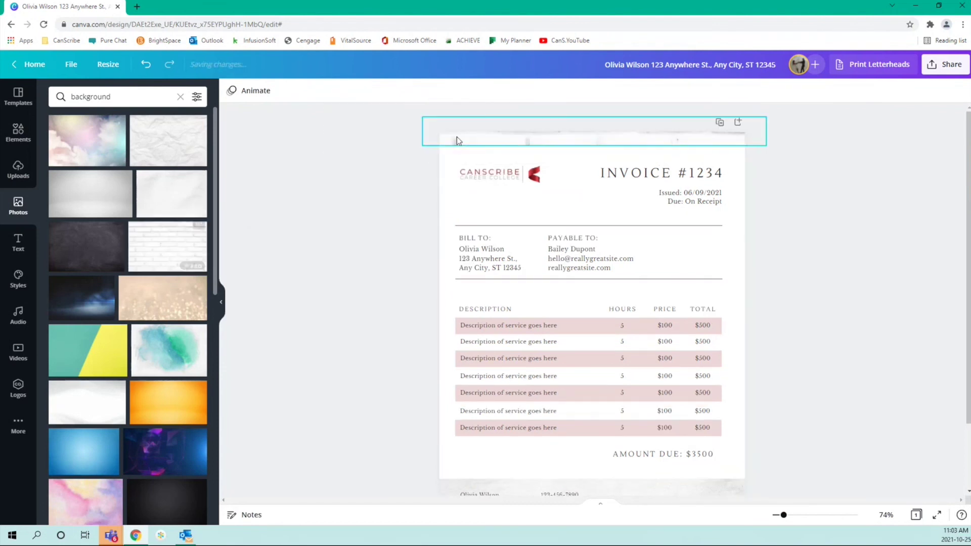
left_click_drag(166, 247, 434, 429)
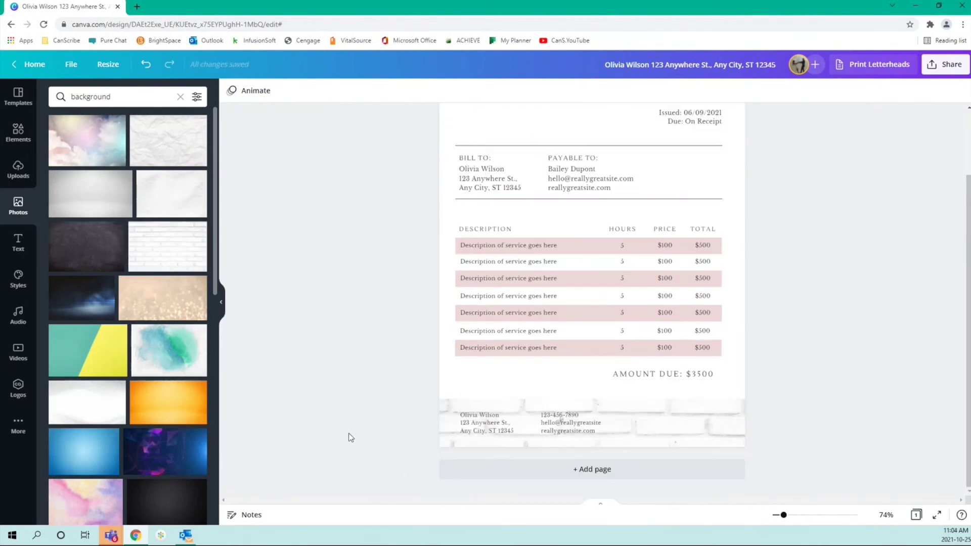
left_click_drag(76, 196, 455, 423)
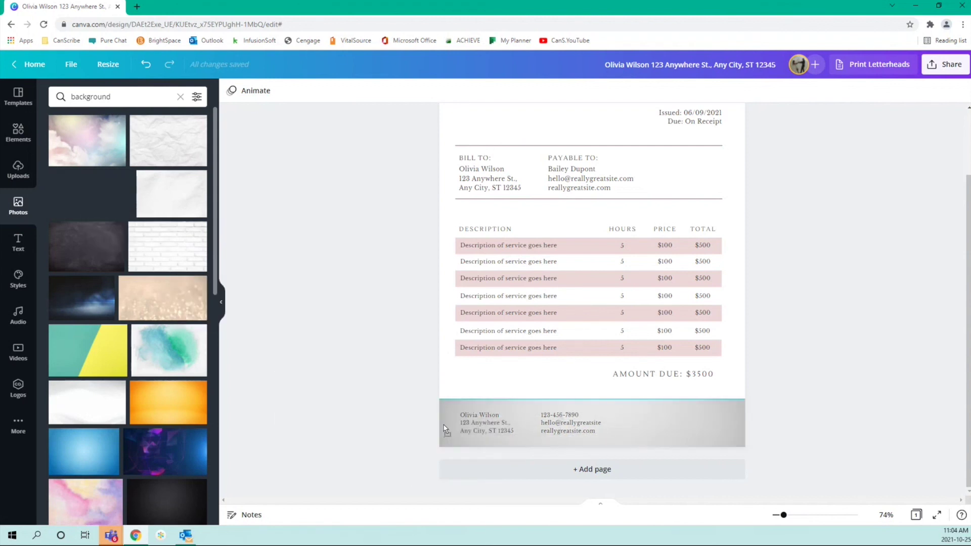
- Fill the footer and header strips with the white photo with soft grey waves
left_click_drag(76, 404, 439, 412)
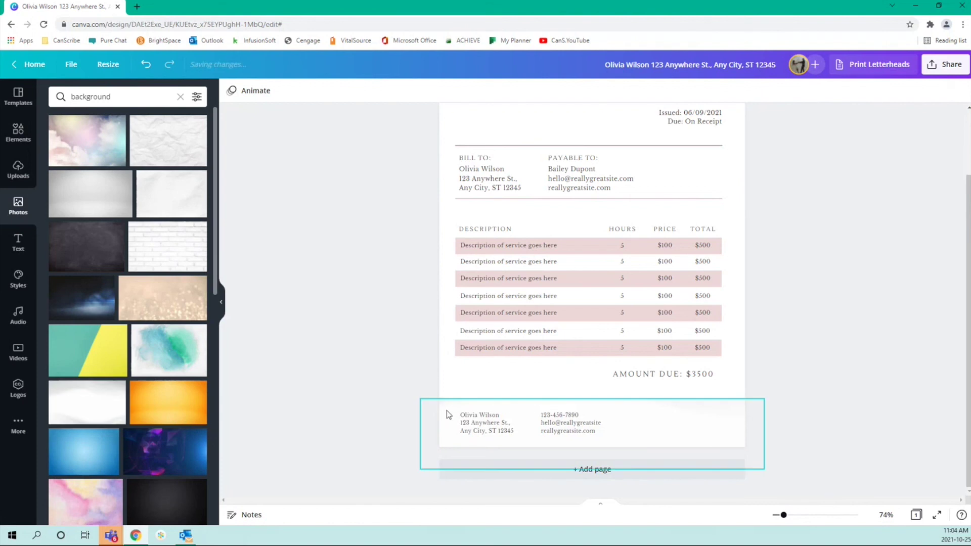
scroll(370, 404, "up", 3)
left_click_drag(114, 402, 451, 159)
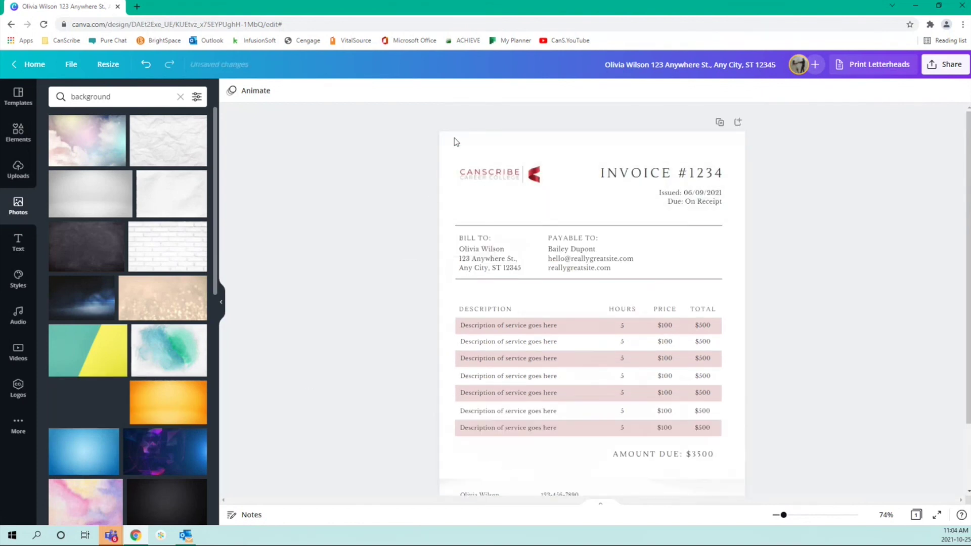
scroll(398, 283, "down", 3)
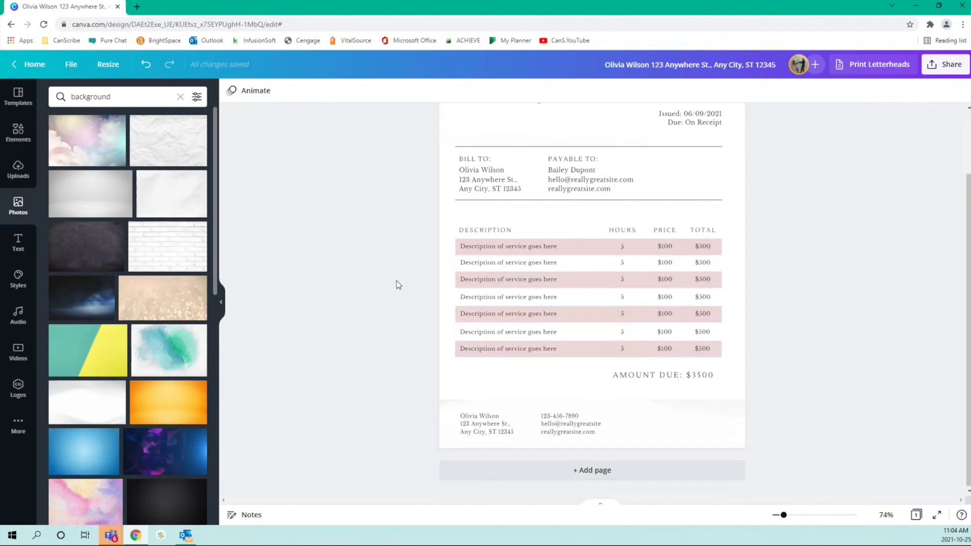
- Reposition the photo inside the header strip's crop so its grey wave area fills the strip
scroll(398, 284, "up", 3)
left_click(478, 141)
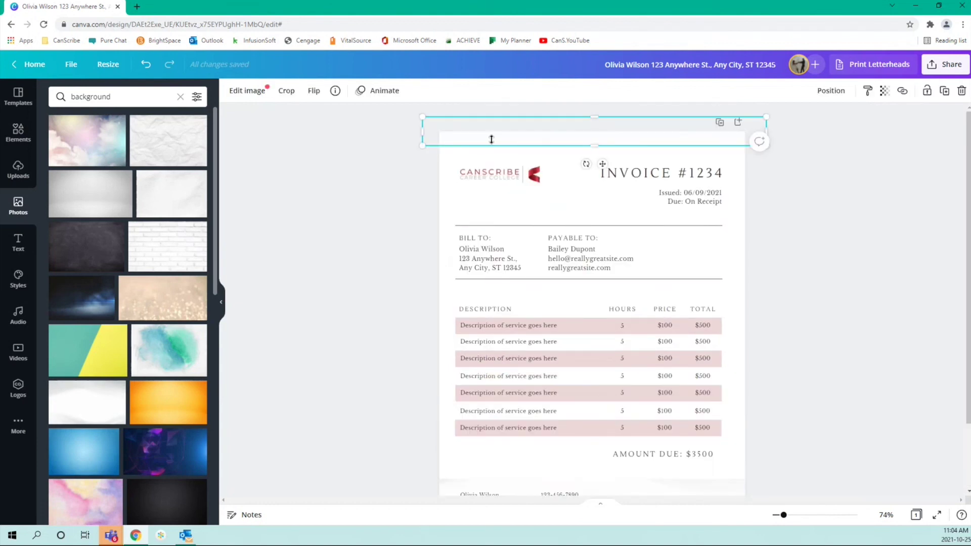
double_click(609, 137)
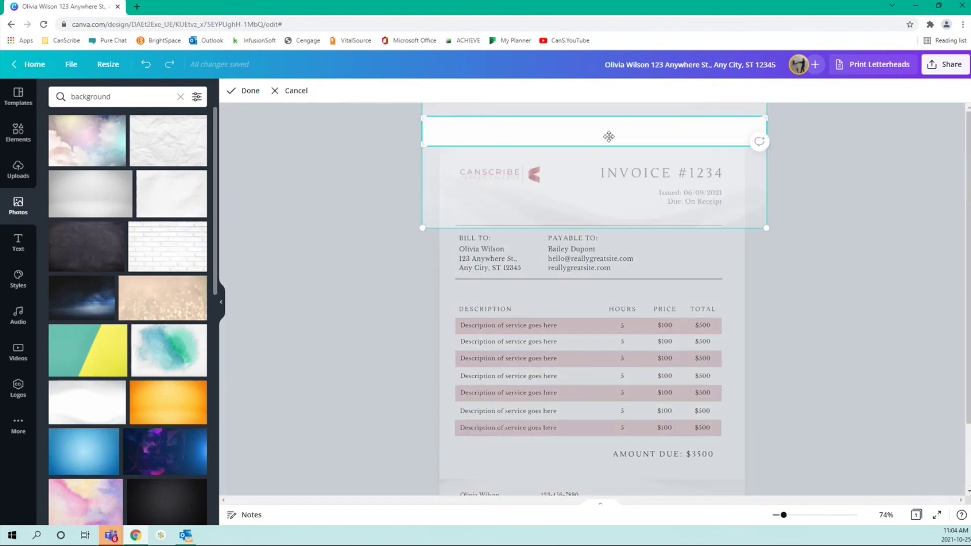
left_click_drag(608, 136, 612, 148)
left_click_drag(619, 195, 627, 87)
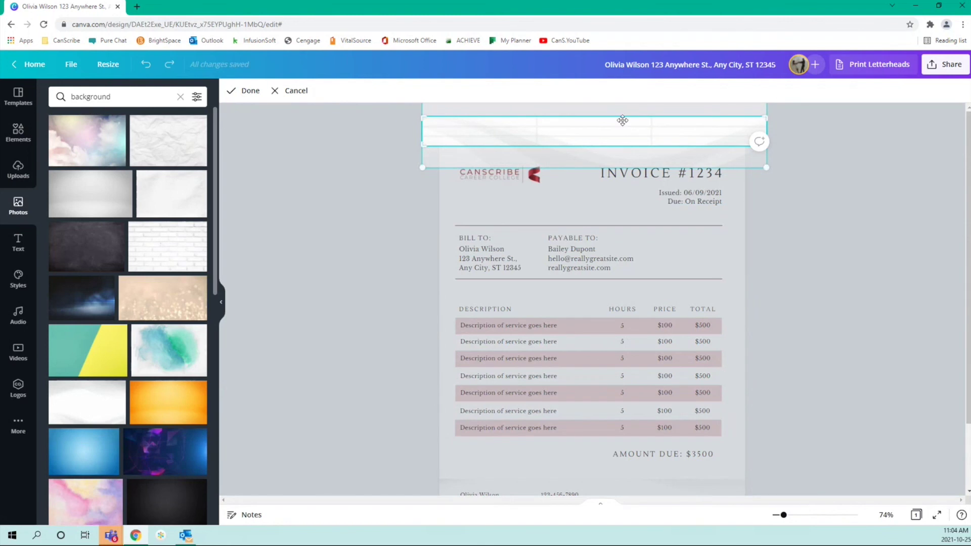
left_click_drag(609, 147, 612, 130)
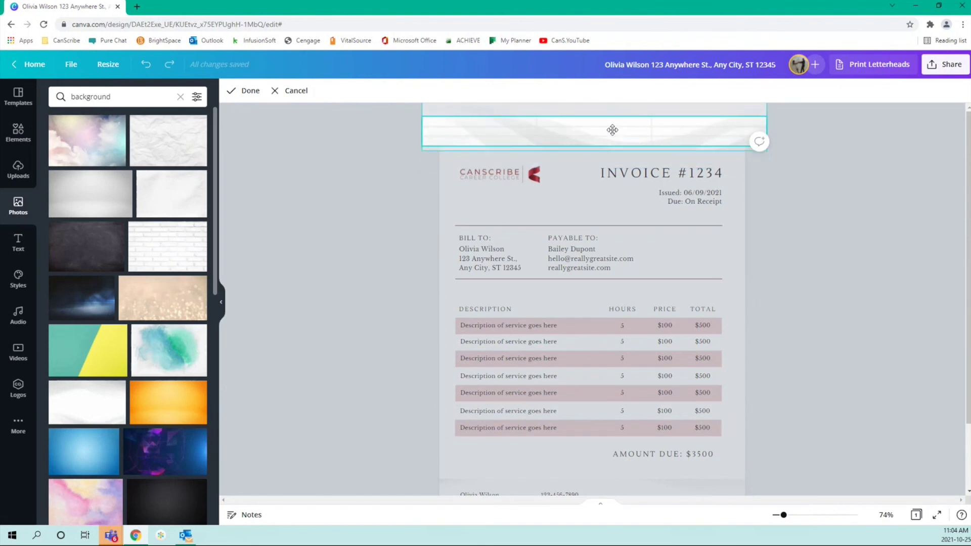
left_click(399, 221)
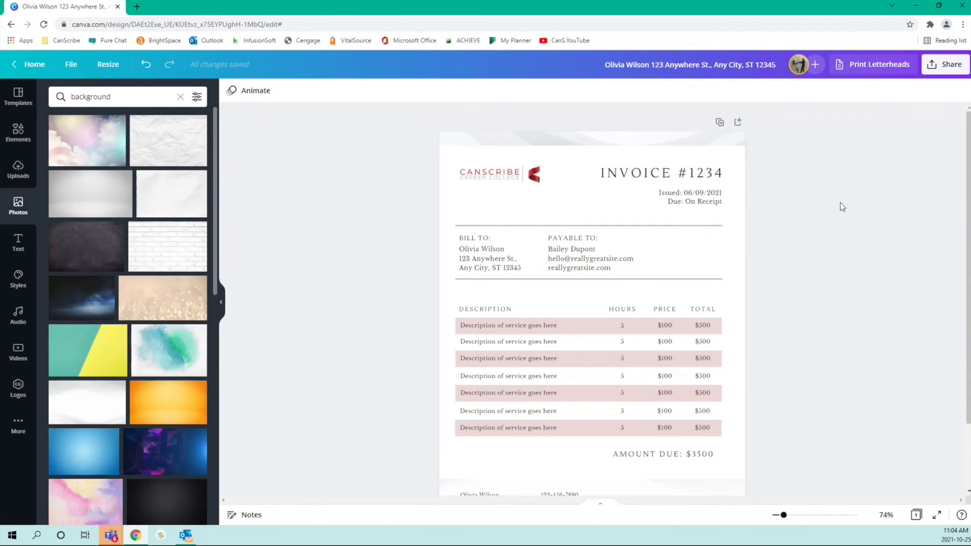
- Shift the photo down inside the footer strip's crop so its grey shaded upper part fills the strip
scroll(840, 206, "down", 3)
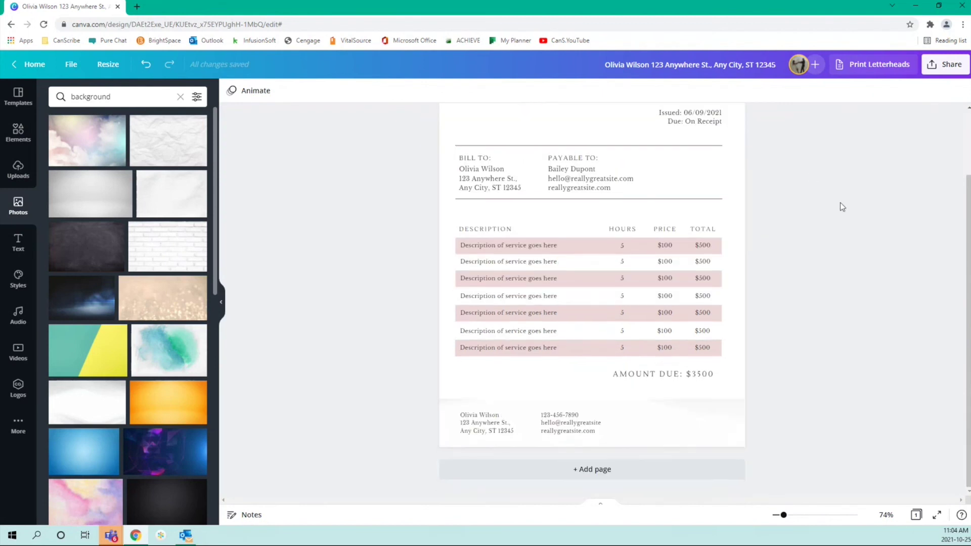
double_click(702, 413)
left_click_drag(665, 412, 683, 466)
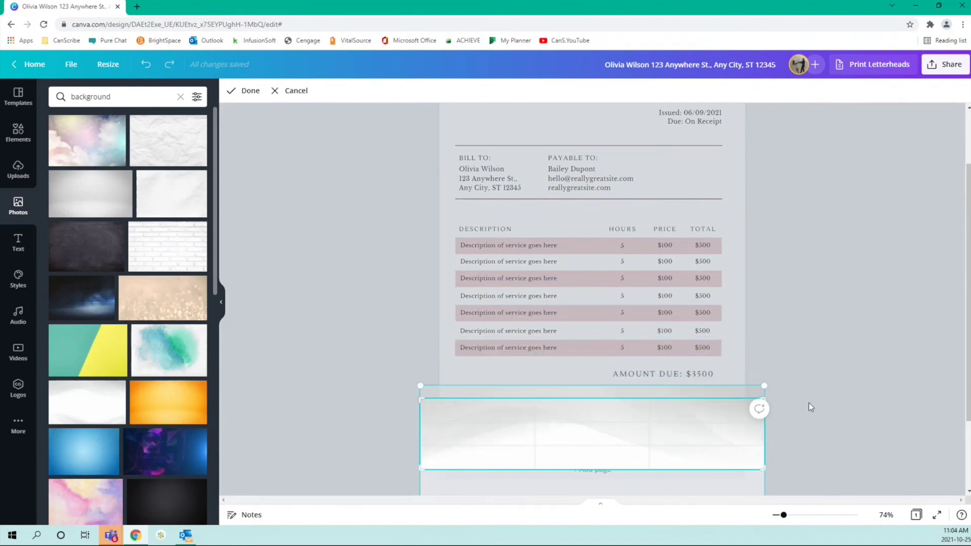
left_click(811, 401)
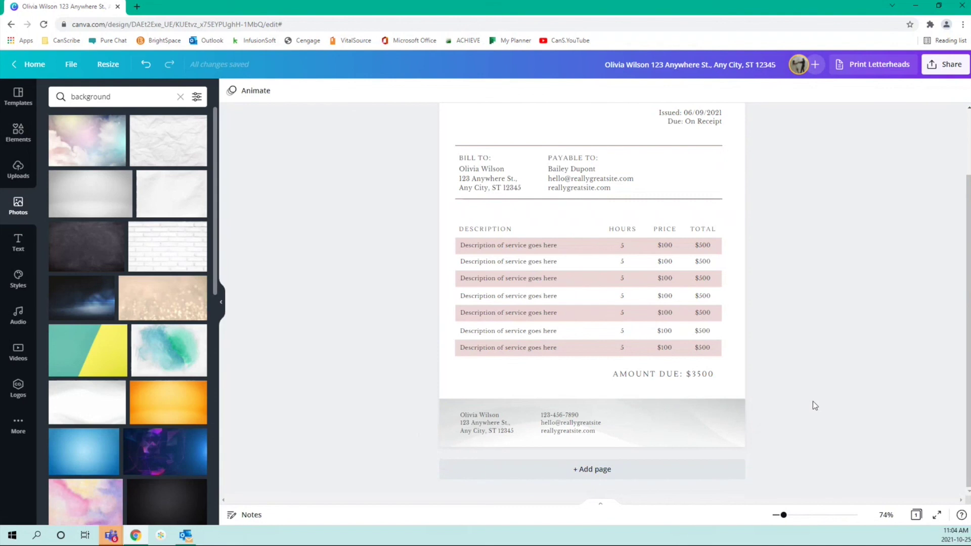
- Hide the side panel and check the finished invoice from header to footer
scroll(812, 402, "up", 2)
scroll(812, 402, "down", 2)
left_click(221, 302)
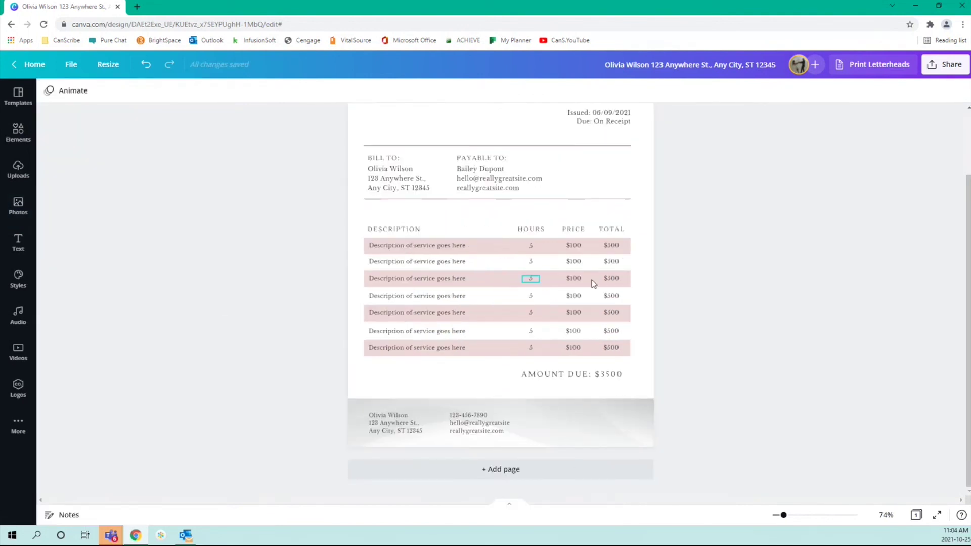
scroll(798, 270, "up", 2)
scroll(798, 270, "down", 2)
- Download the invoice with the PDF Print file type and open the downloaded PDF
left_click(951, 68)
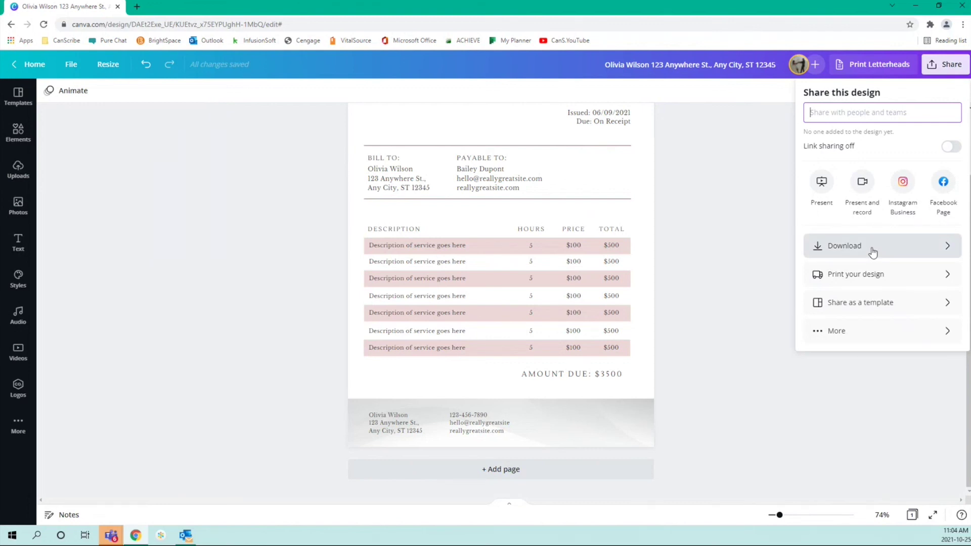
left_click(872, 252)
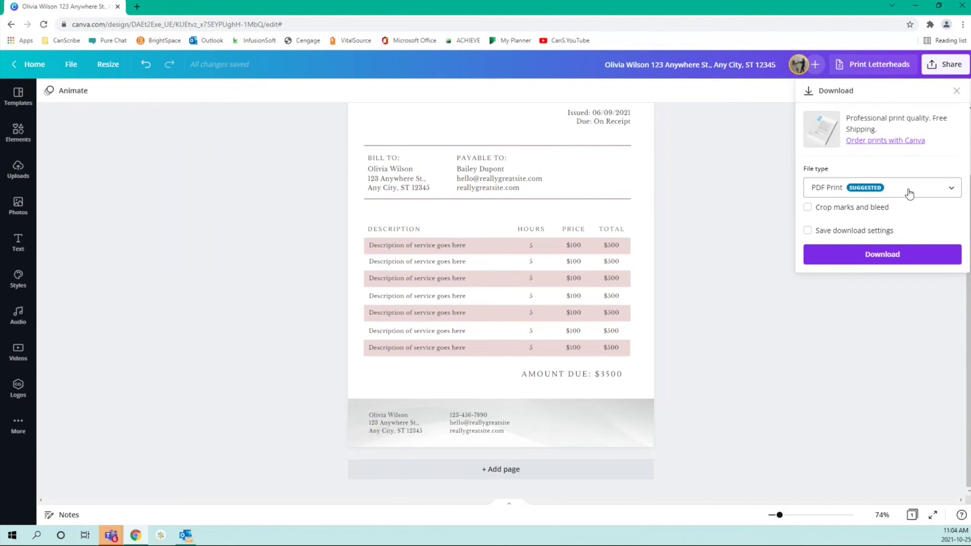
left_click(908, 196)
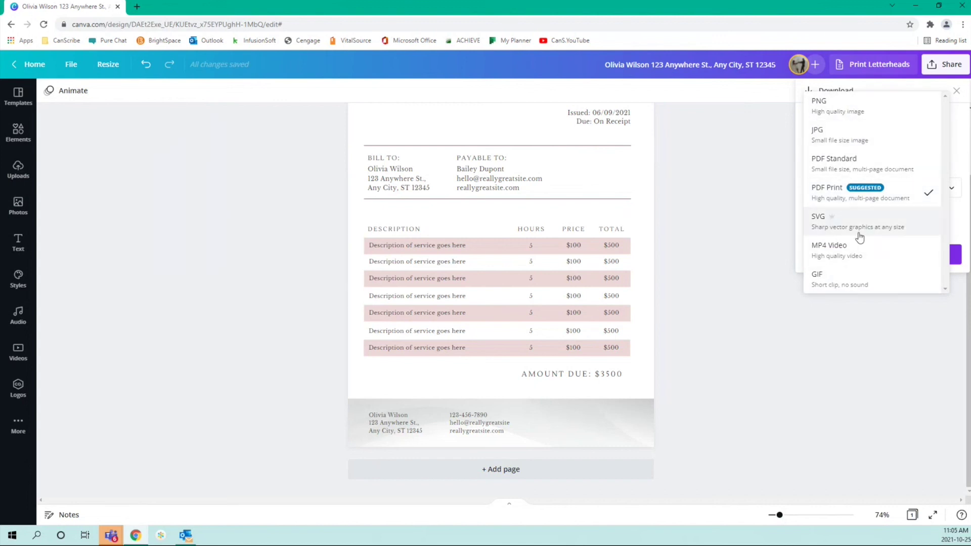
left_click(881, 197)
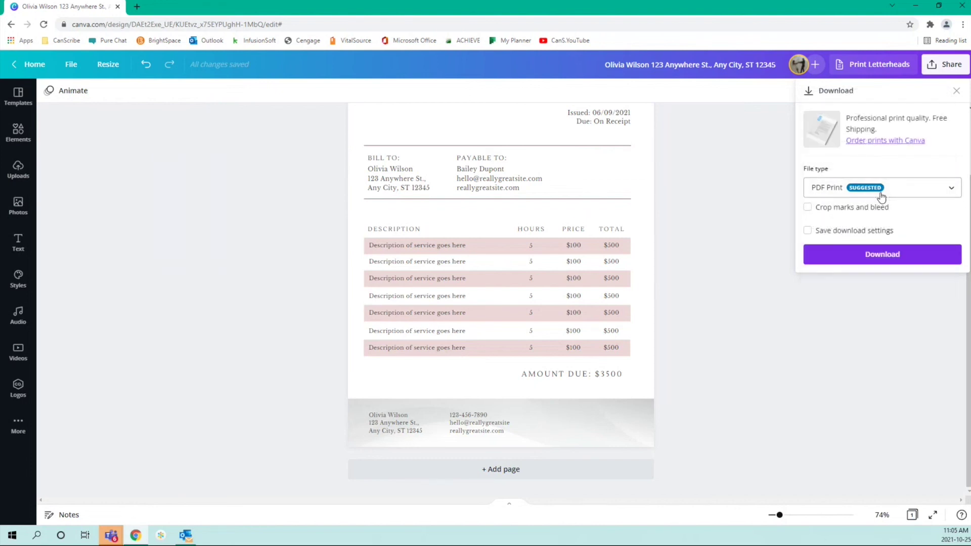
left_click(885, 258)
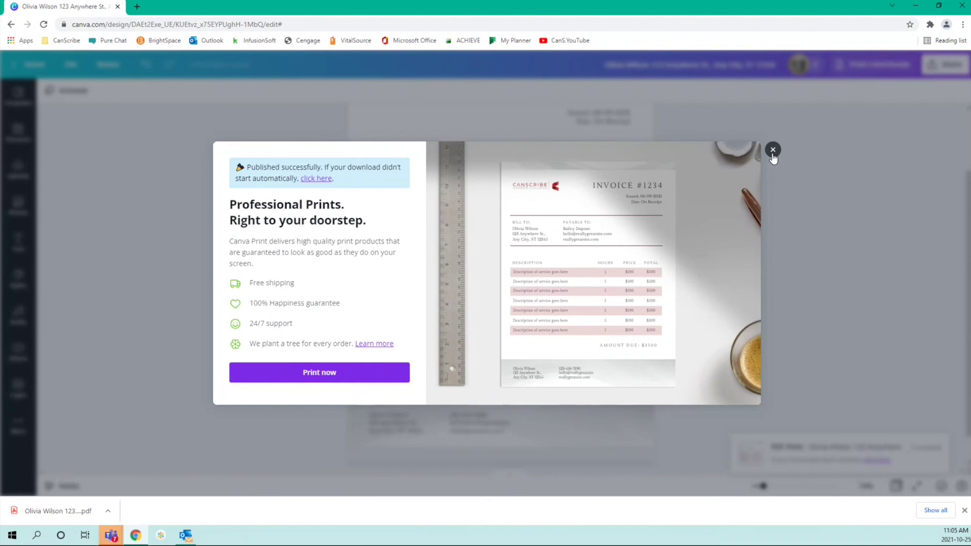
left_click(107, 510)
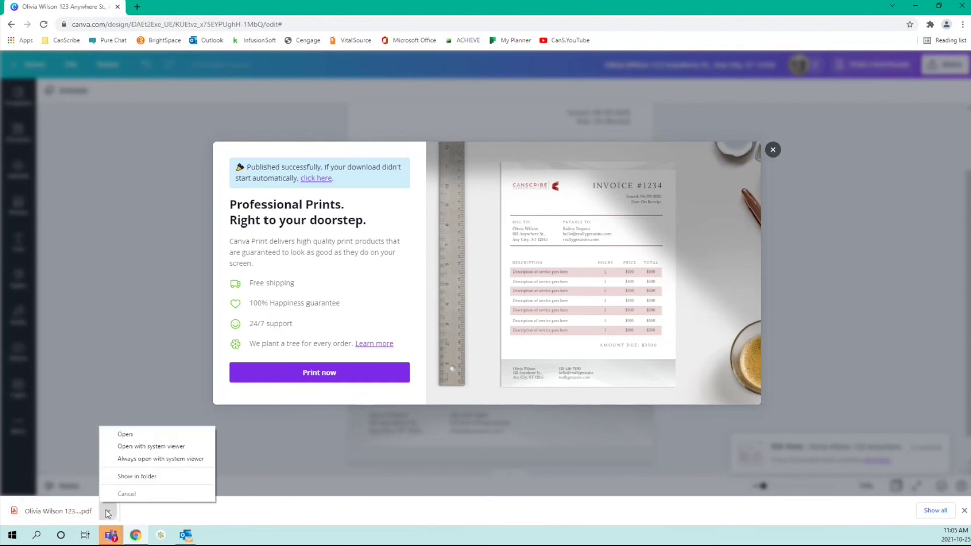
left_click(117, 435)
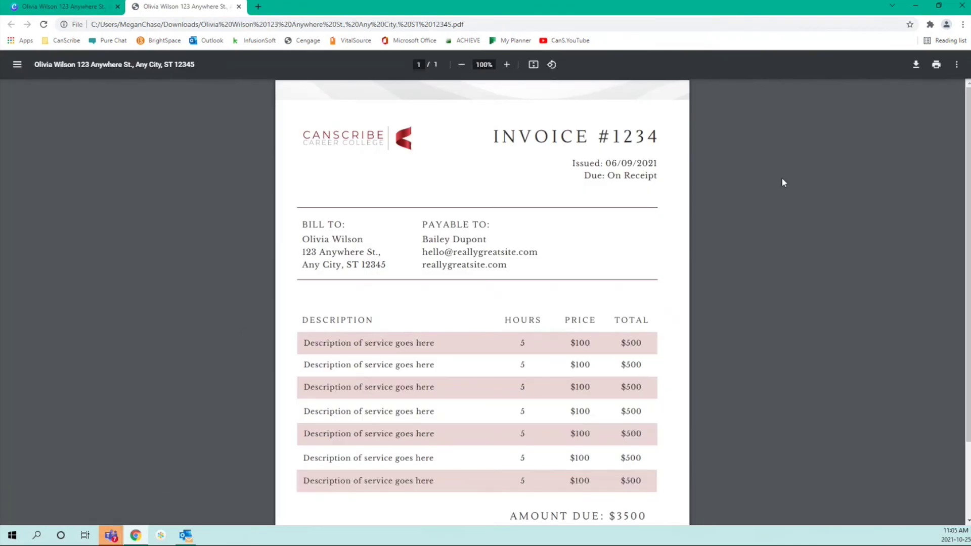